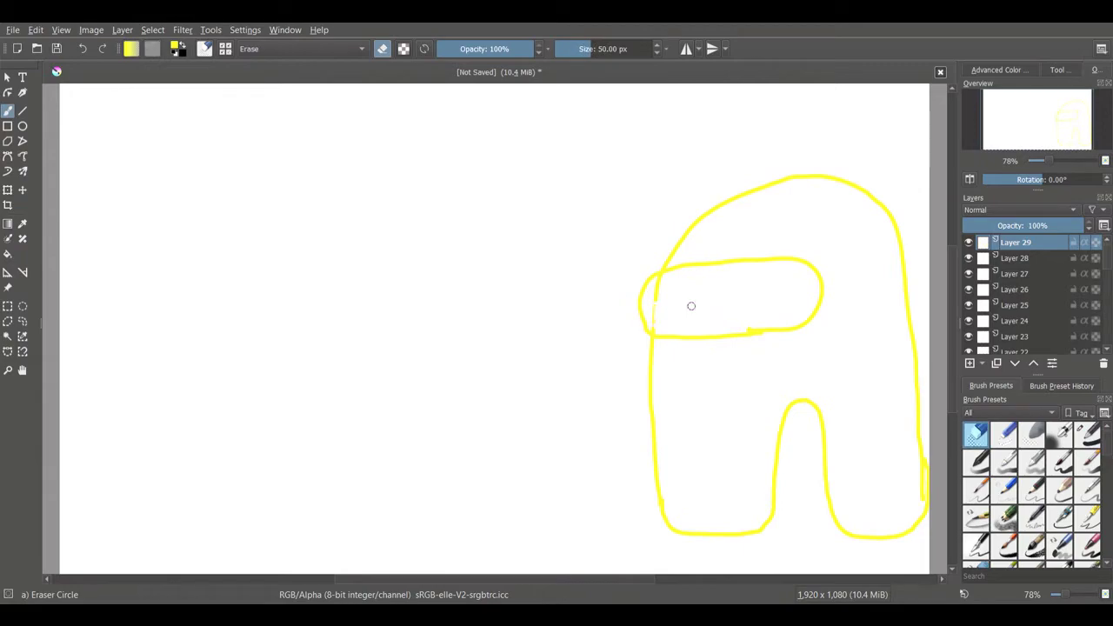
# Step: Sketch a small yellow hand with a curled thumb and a row of fingers in front of the visored figure
pyautogui.press('/')
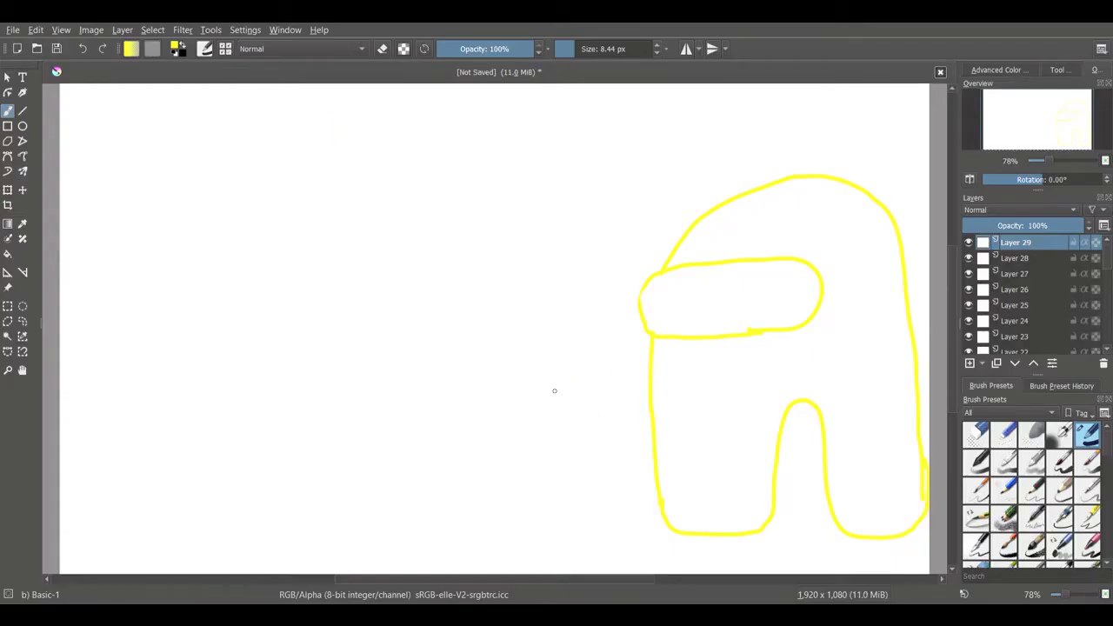
pyautogui.moveTo(584, 385); pyautogui.dragTo(586, 398)
pyautogui.moveTo(541, 376)
pyautogui.mouseDown()
pyautogui.moveTo(576, 406)
pyautogui.moveTo(567, 415)
pyautogui.mouseUp()
pyautogui.hotkey('ctrl', 'z')
pyautogui.hotkey('ctrl', 'r')
pyautogui.moveTo(506, 341); pyautogui.dragTo(600, 444)
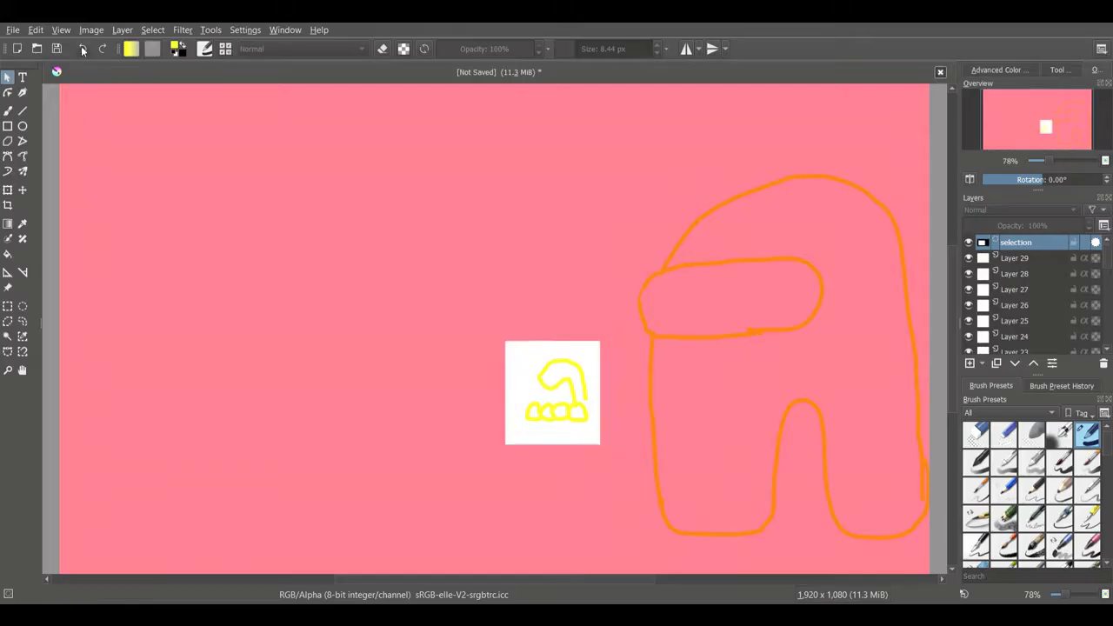
pyautogui.hotkey('ctrl', 'shift', 'a')
pyautogui.press('b')
# Step: Move Layer 29 down the layer stack so it sits between Layer 7 and Layer 6
pyautogui.hotkey('ctrl', 'pagedown')
pyautogui.hotkey('ctrl', 'pagedown')
pyautogui.hotkey('ctrl', 'pagedown')
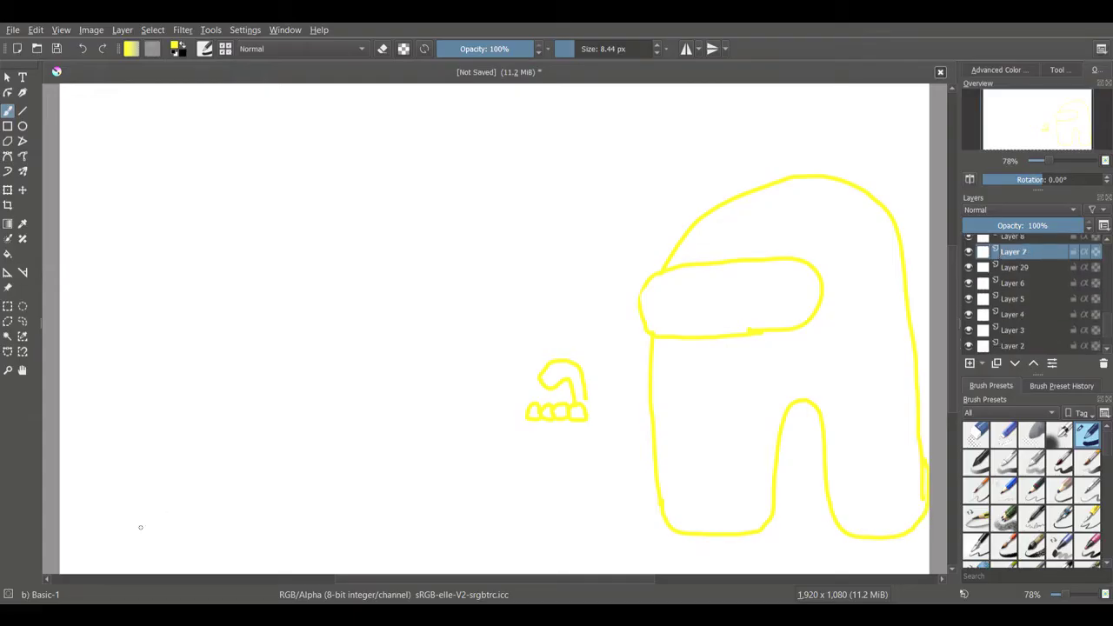
# Step: Draw a tall, rounded yellow body outline on Layer 7 at the left of the canvas
pyautogui.moveTo(139, 525); pyautogui.dragTo(112, 438)
pyautogui.hotkey('ctrl', 'z')
pyautogui.moveTo(179, 528); pyautogui.dragTo(159, 530)
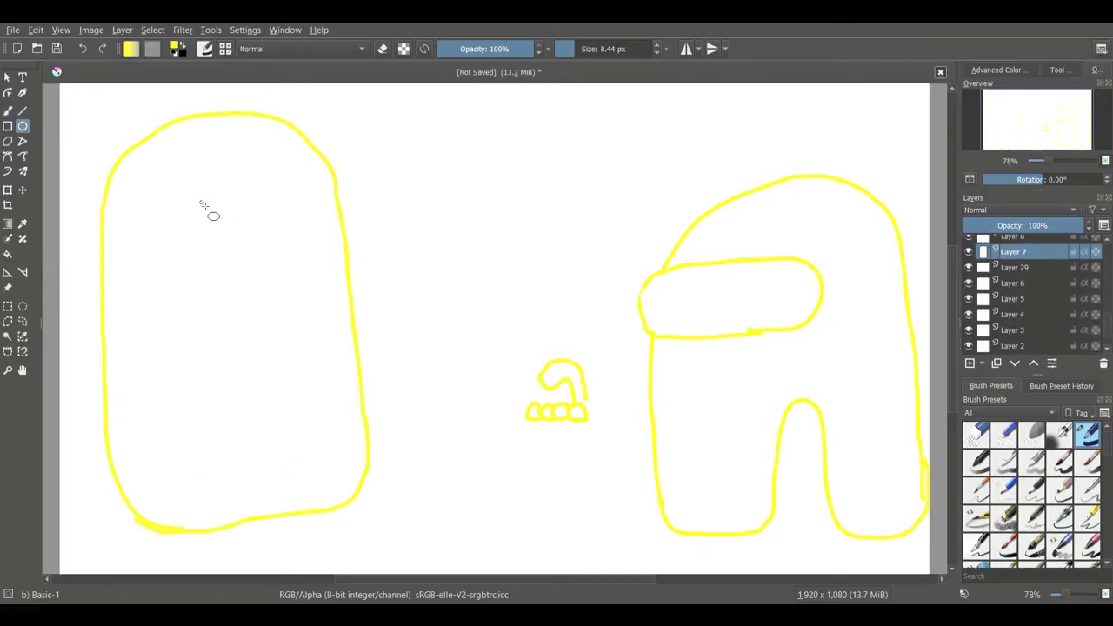
# Step: Add a large face circle near the upper right of the left body and erase the part outside the body
pyautogui.moveTo(203, 205)
pyautogui.mouseDown()
pyautogui.moveTo(322, 325)
pyautogui.moveTo(363, 339)
pyautogui.moveTo(310, 308)
pyautogui.moveTo(330, 321)
pyautogui.mouseUp()
pyautogui.press('b')
pyautogui.press('e')
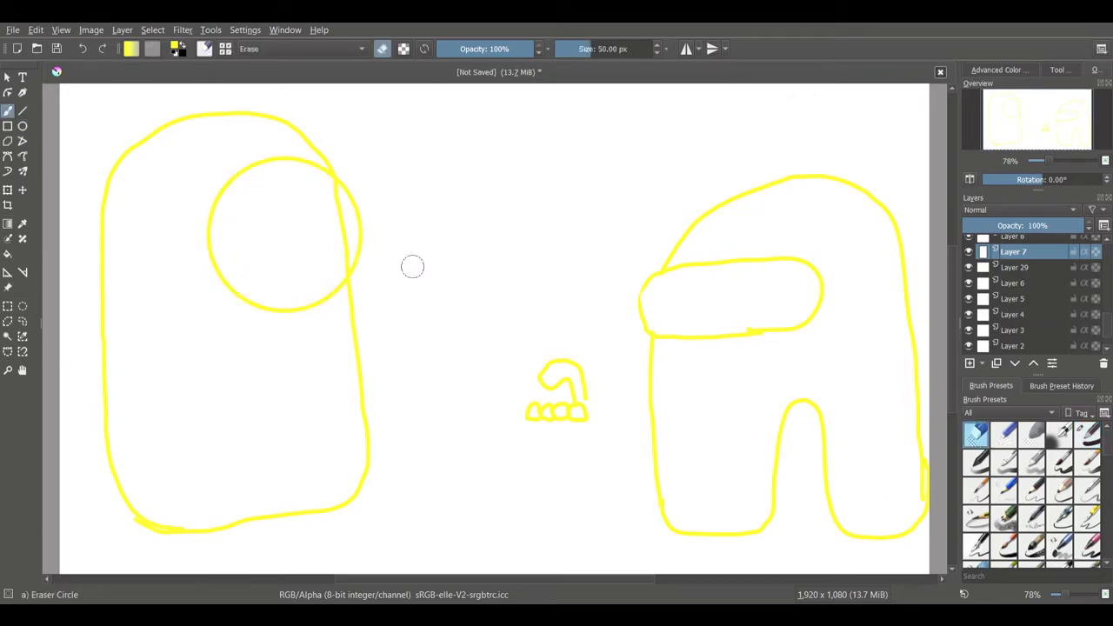
pyautogui.press('e')
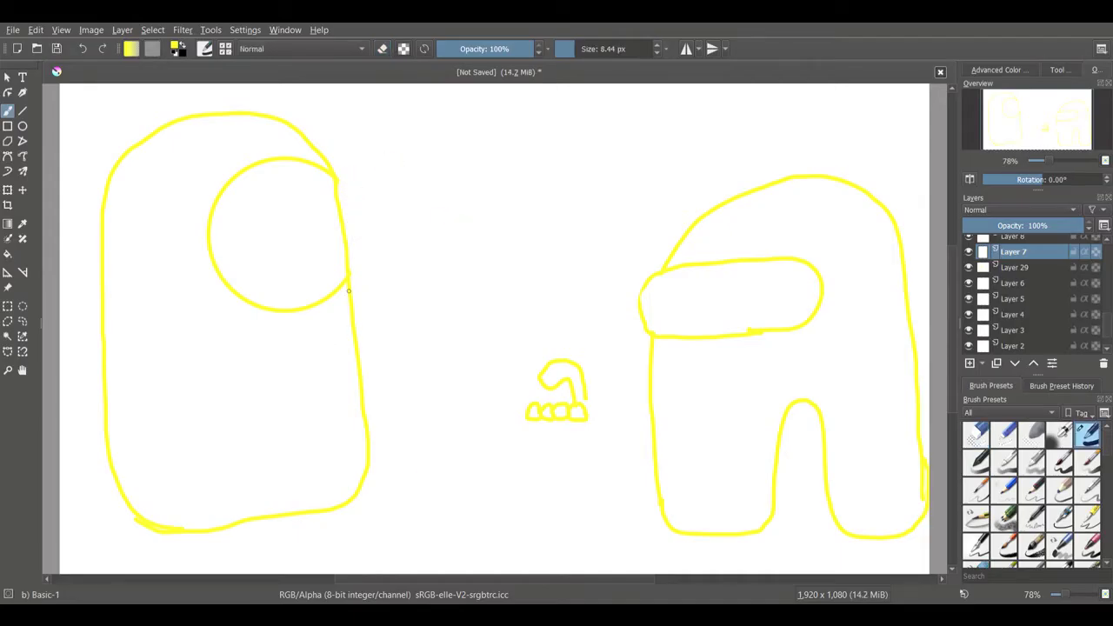
pyautogui.hotkey('ctrl', 'z')
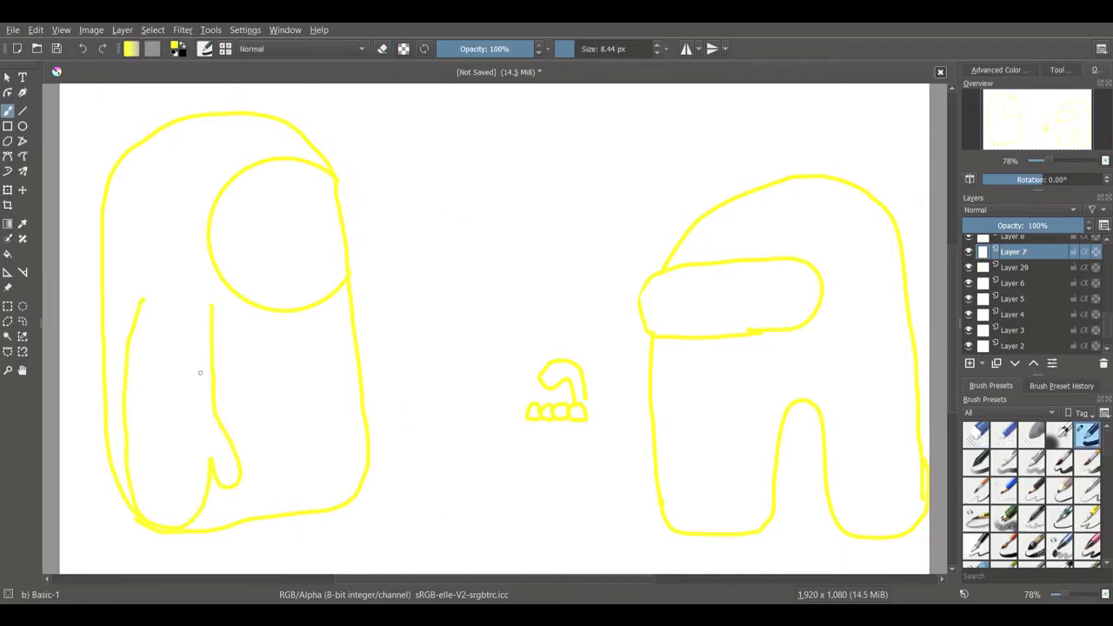
pyautogui.hotkey('ctrl', 'z')
pyautogui.hotkey('ctrl', 'z')
# Step: Draw two narrow vertical ovals side by side as eyes inside the left figure's face circle
pyautogui.hotkey('shift', 'e')
pyautogui.moveTo(329, 249); pyautogui.dragTo(300, 193)
pyautogui.moveTo(249, 201); pyautogui.dragTo(279, 245)
pyautogui.hotkey('ctrl', 'z')
pyautogui.hotkey('ctrl', 'z')
pyautogui.moveTo(306, 200); pyautogui.dragTo(337, 259)
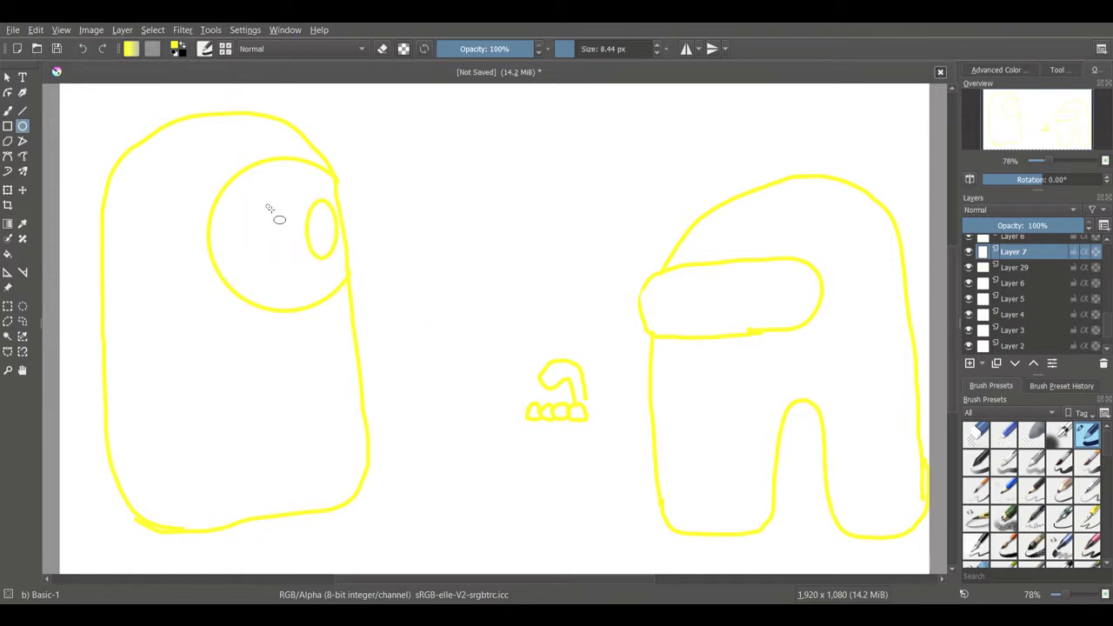
pyautogui.moveTo(266, 201); pyautogui.dragTo(297, 257)
# Step: Erase the ends of the two eye ovals and redraw them with flatter tops and bottoms
pyautogui.press('b')
pyautogui.press('e')
pyautogui.press('e')
pyautogui.hotkey('ctrl', 'z')
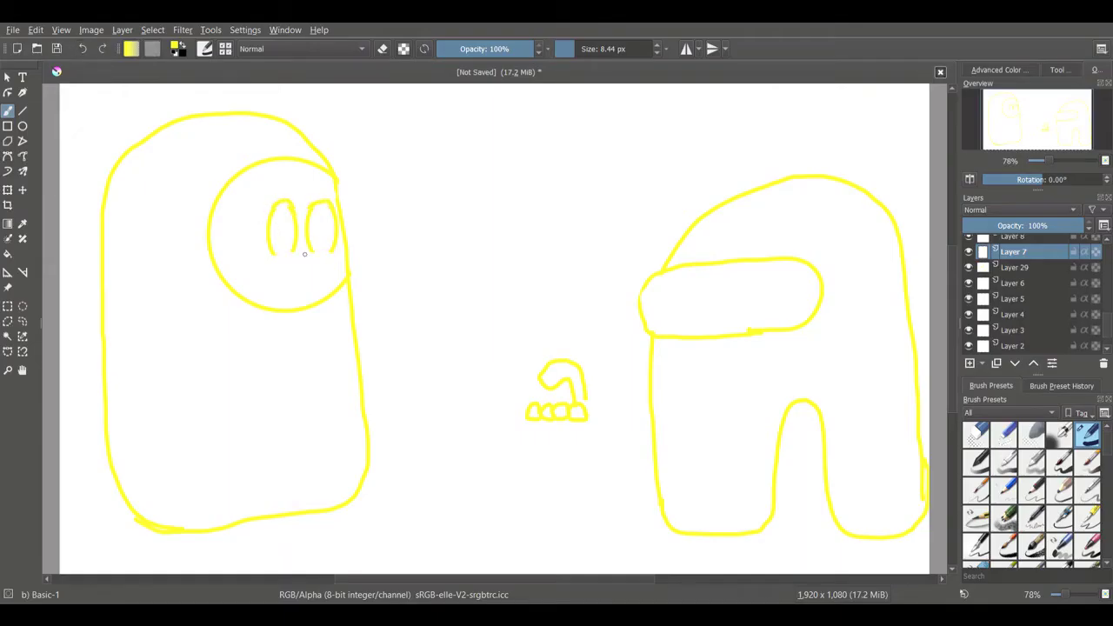
pyautogui.press('e')
pyautogui.moveTo(281, 193); pyautogui.dragTo(272, 210)
pyautogui.press('e')
# Step: Draw a hanging arm with a mitten-like thumb across the left figure's body
pyautogui.moveTo(140, 298)
pyautogui.mouseDown()
pyautogui.moveTo(234, 441)
pyautogui.moveTo(251, 436)
pyautogui.moveTo(149, 410)
pyautogui.moveTo(251, 486)
pyautogui.mouseUp()
pyautogui.hotkey('ctrl', 'z')
pyautogui.moveTo(198, 303); pyautogui.dragTo(237, 445)
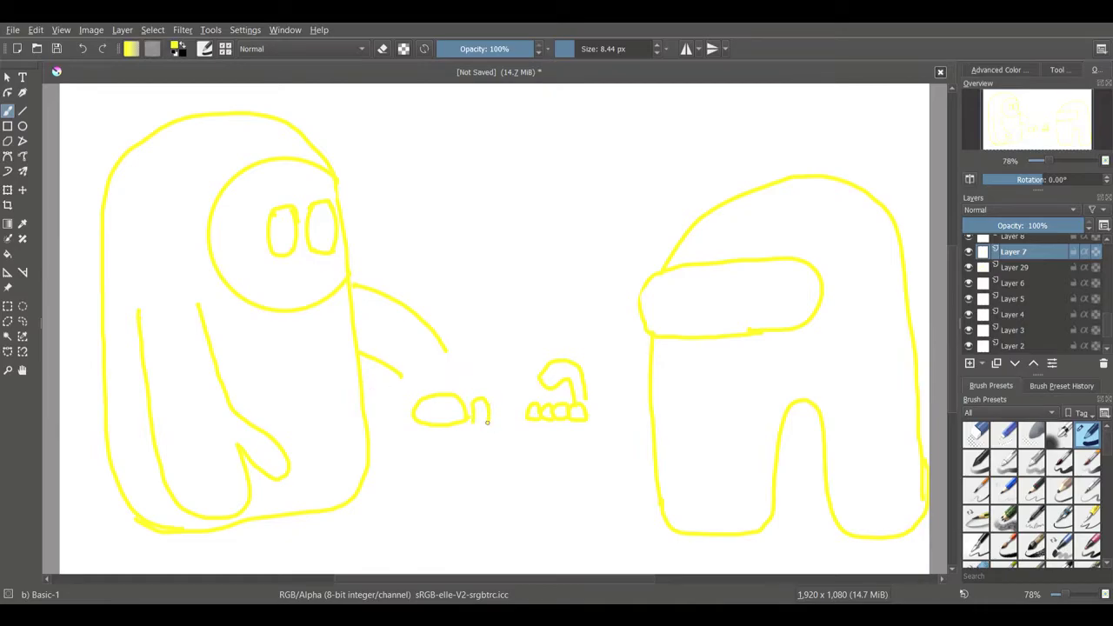
# Step: Draw short legs and rounded shoes beneath the left figure's body
pyautogui.click(1022, 141)
pyautogui.moveTo(267, 461); pyautogui.dragTo(269, 488)
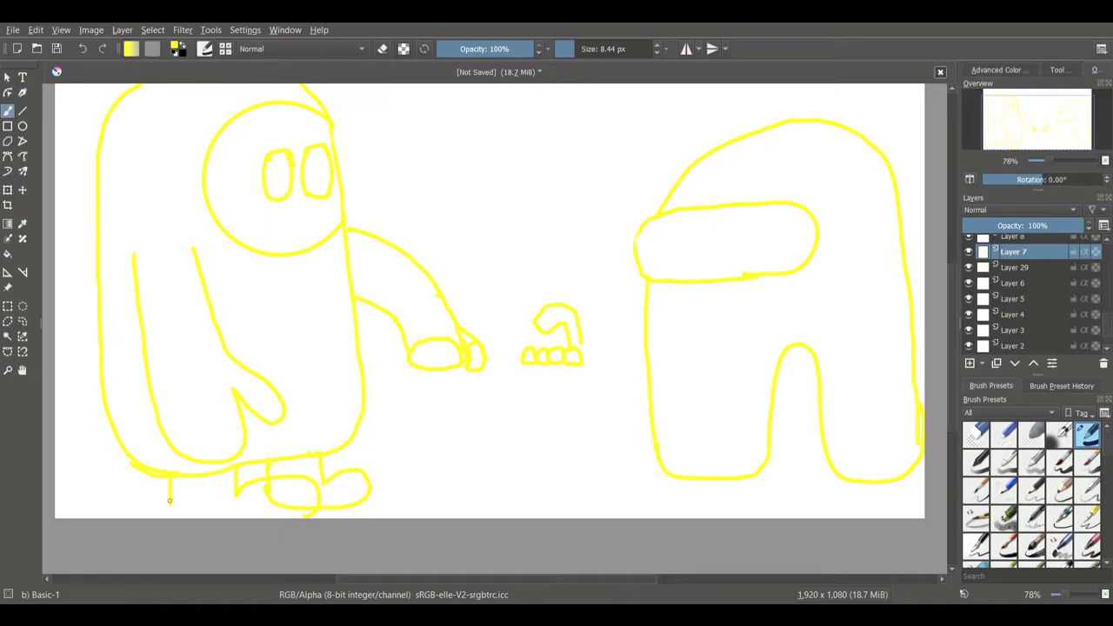
pyautogui.moveTo(1036, 160)
pyautogui.mouseDown()
pyautogui.moveTo(1026, 160)
pyautogui.moveTo(1047, 158)
pyautogui.moveTo(1034, 160)
pyautogui.mouseUp()
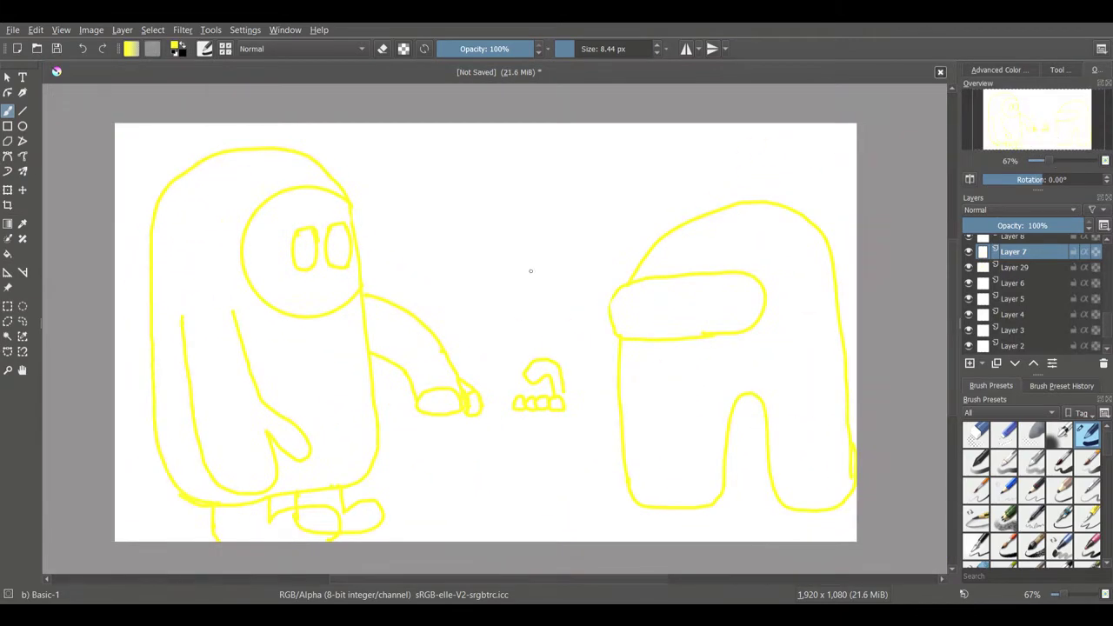
# Step: Draw a small wrapped object at each outstretched hand on Layer 8 and erase the crossing hand lines on Layer 29
pyautogui.press('pageup')
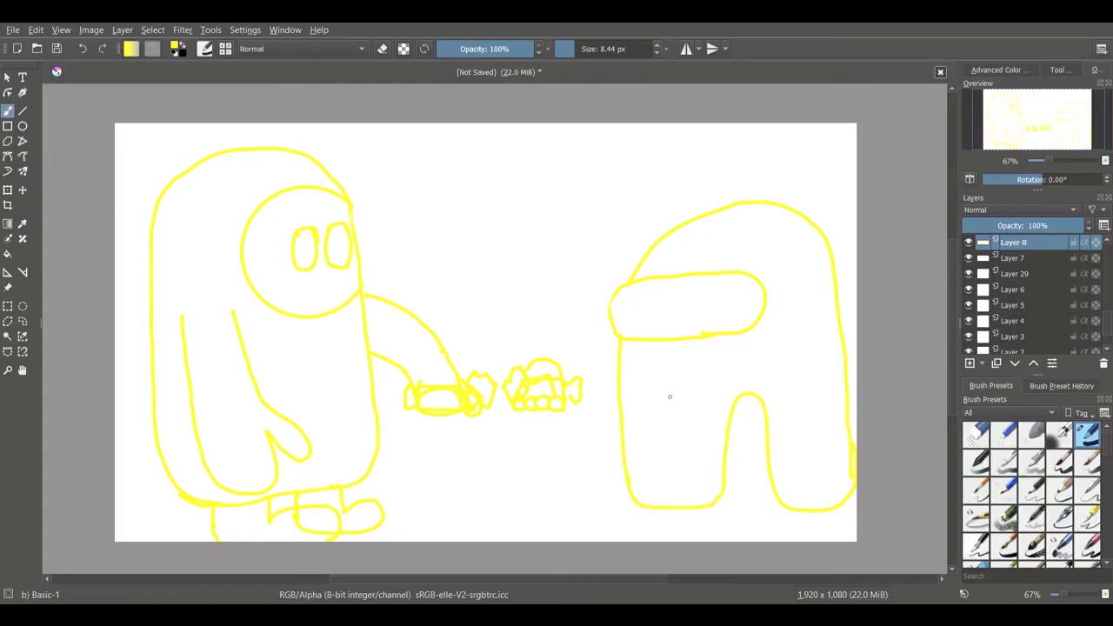
pyautogui.press('e')
pyautogui.press('pagedown')
pyautogui.press('pagedown')
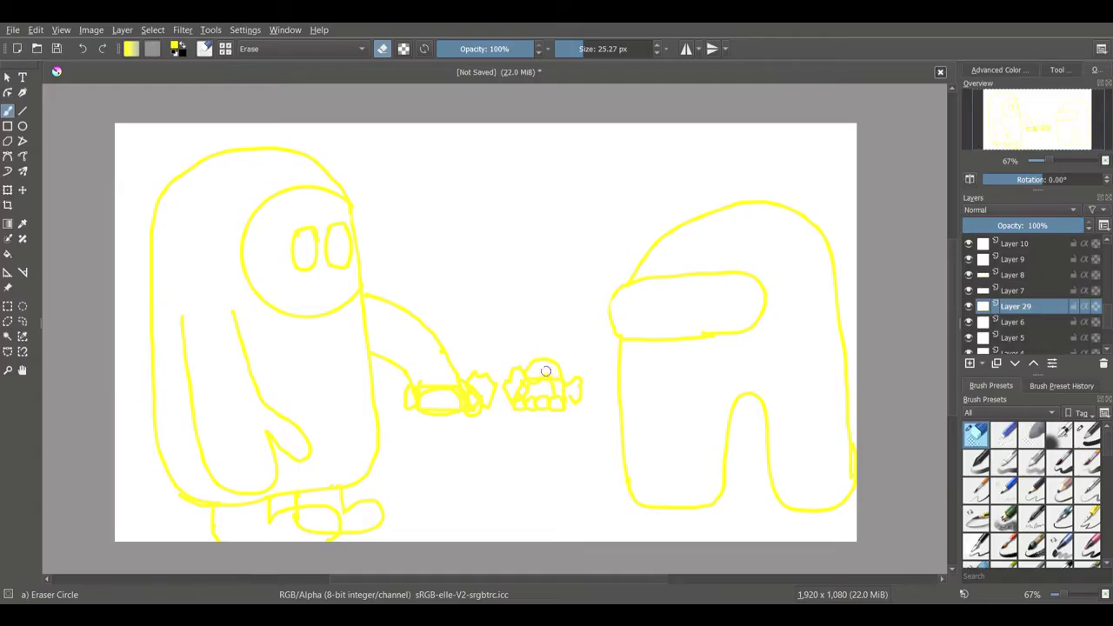
# Step: Erase the overlapping lines where the left figure's hand meets its object, on Layers 7 and 8
pyautogui.press('pageup')
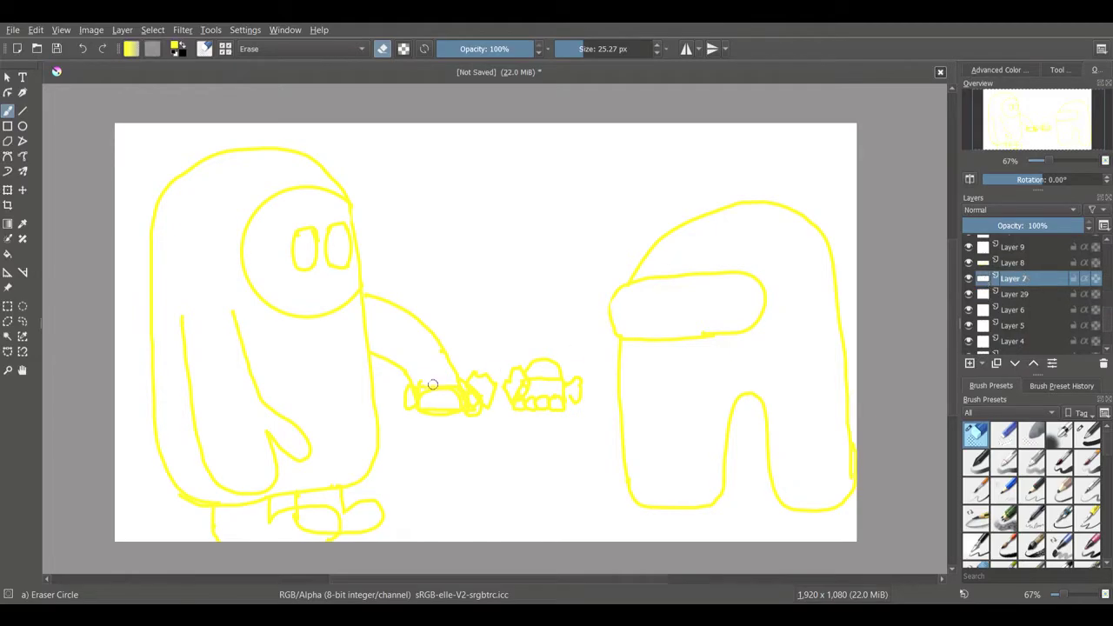
pyautogui.press('+')
pyautogui.press('+')
pyautogui.press('+')
pyautogui.moveTo(381, 358); pyautogui.dragTo(451, 228)
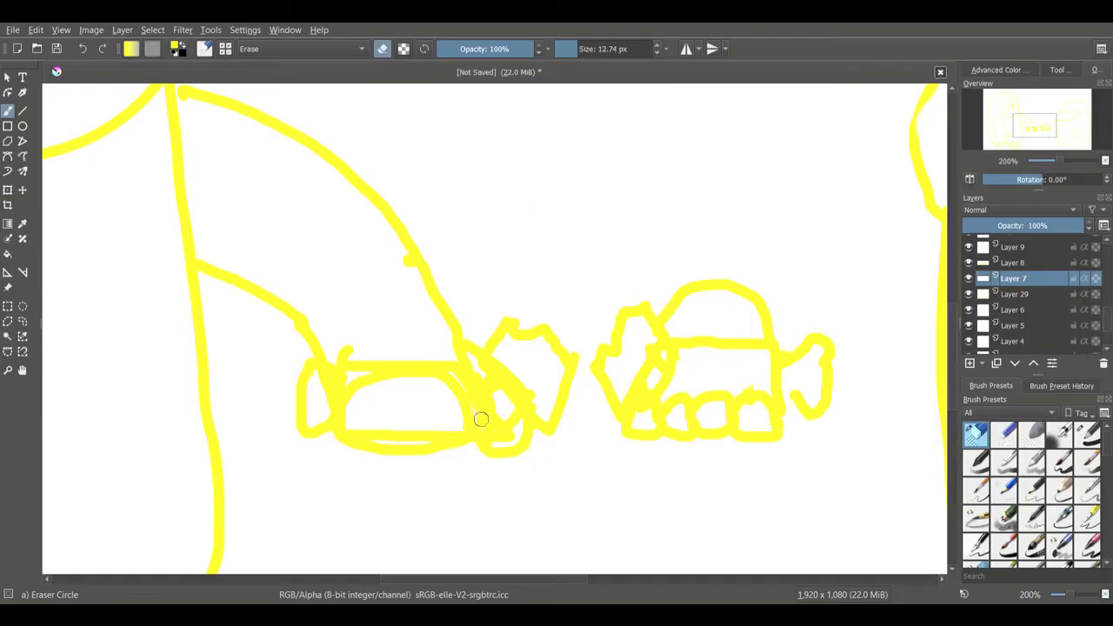
pyautogui.press('pageup')
pyautogui.moveTo(466, 421); pyautogui.dragTo(359, 431)
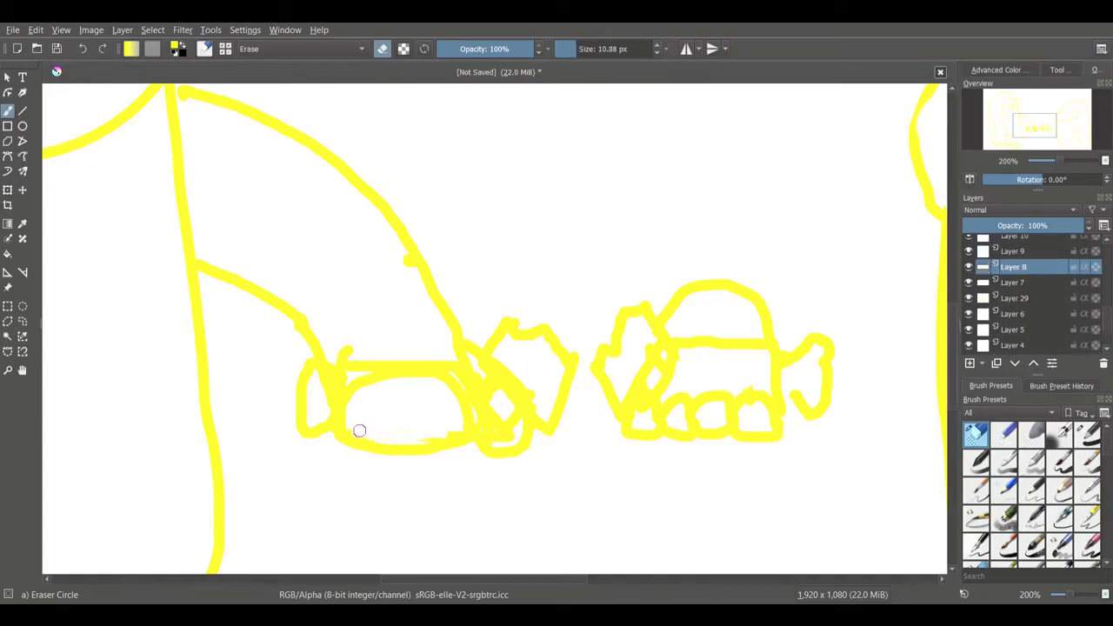
pyautogui.press('pagedown')
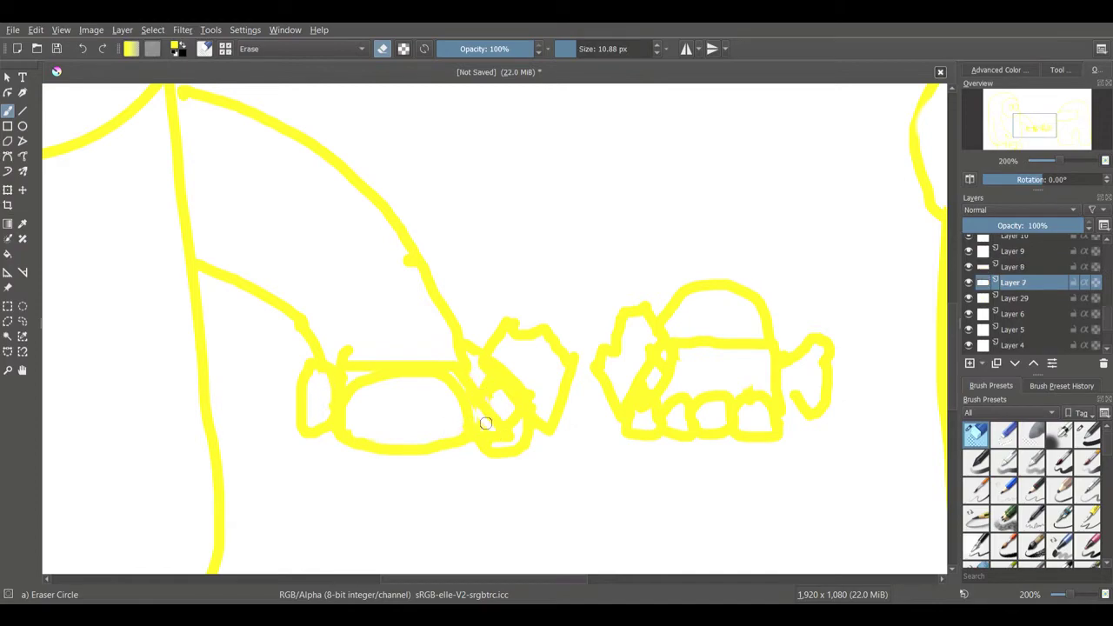
# Step: Fill the right figure's visor and its outline with light cyan on Layer 29
pyautogui.moveTo(1057, 160); pyautogui.dragTo(1055, 159)
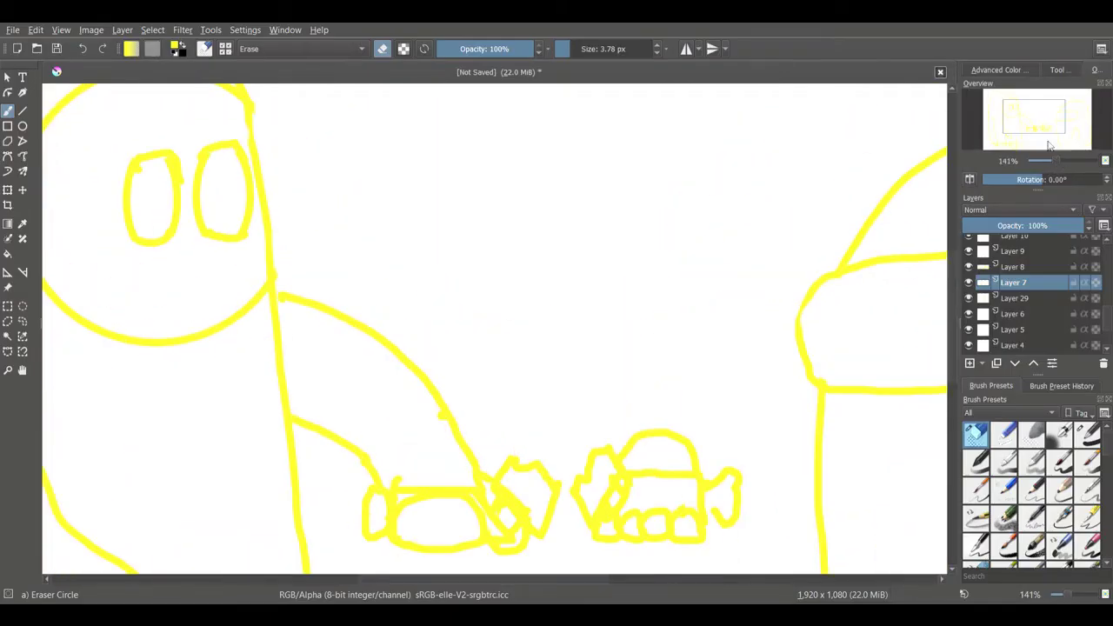
pyautogui.click(1067, 132)
pyautogui.press('pagedown')
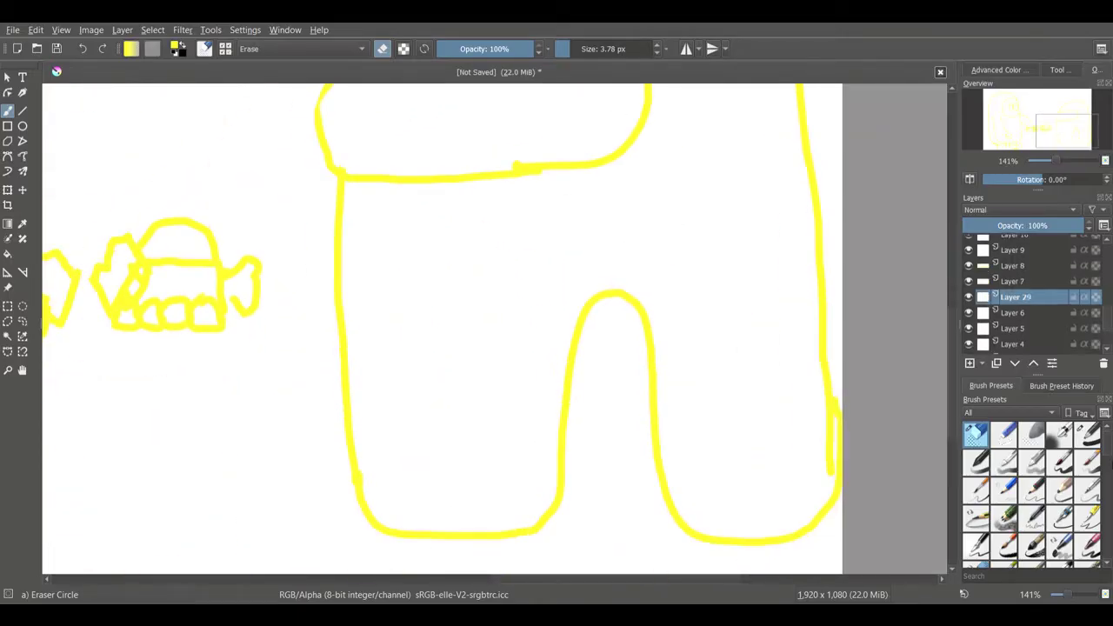
pyautogui.click(1087, 433)
pyautogui.click(996, 69)
pyautogui.click(1035, 155)
pyautogui.press('f')
pyautogui.click(522, 130)
pyautogui.click(509, 176)
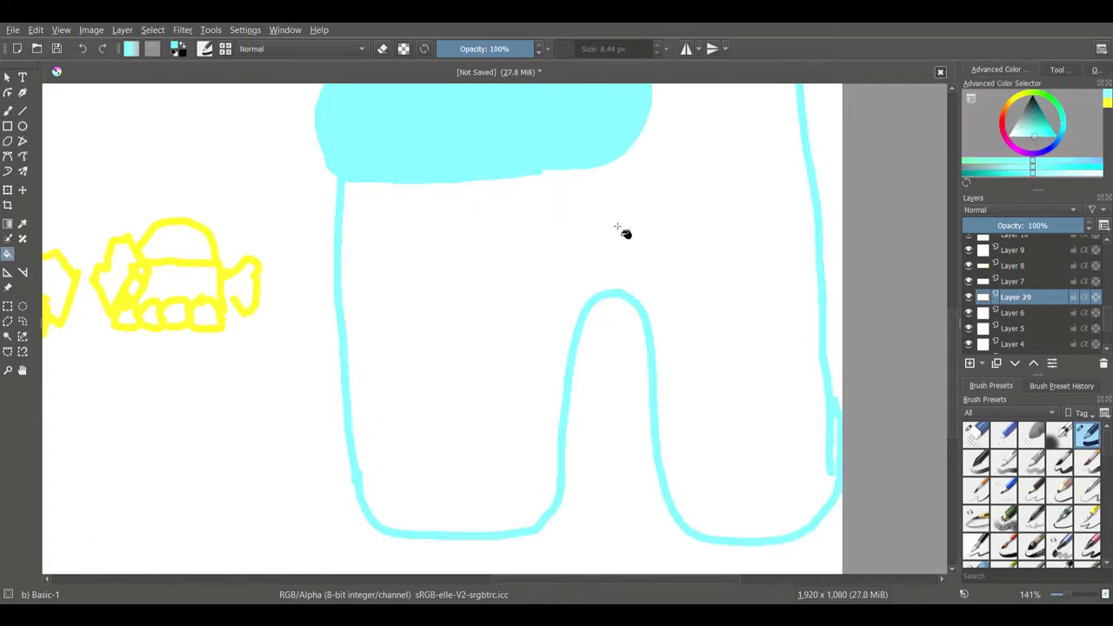
# Step: Fill the right figure's body bright green and paint over its cyan outline with a large green brush
pyautogui.click(1050, 128)
pyautogui.click(487, 365)
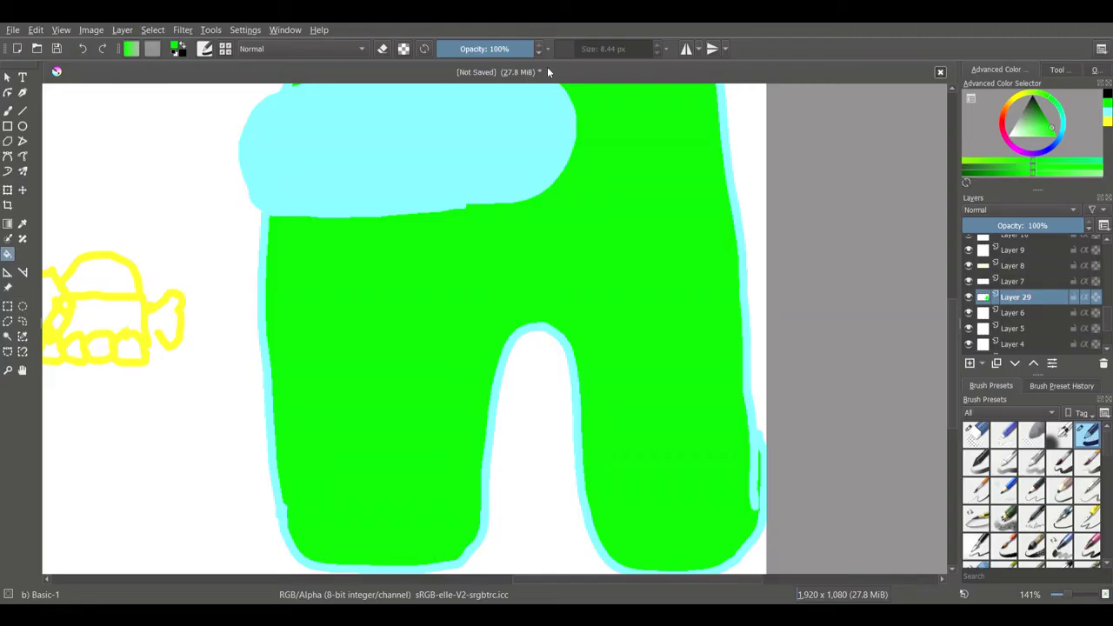
pyautogui.press('b')
pyautogui.moveTo(311, 498); pyautogui.dragTo(296, 281)
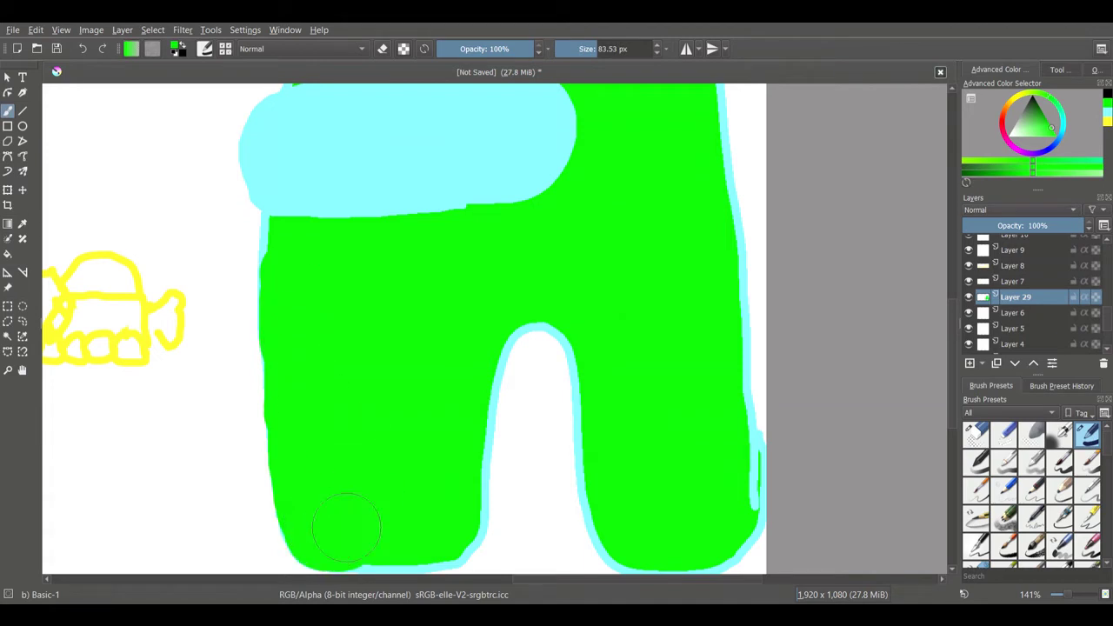
pyautogui.moveTo(346, 527)
pyautogui.mouseDown()
pyautogui.moveTo(454, 500)
pyautogui.moveTo(519, 313)
pyautogui.moveTo(608, 421)
pyautogui.moveTo(612, 409)
pyautogui.moveTo(611, 465)
pyautogui.moveTo(726, 527)
pyautogui.moveTo(726, 358)
pyautogui.moveTo(696, 144)
pyautogui.mouseUp()
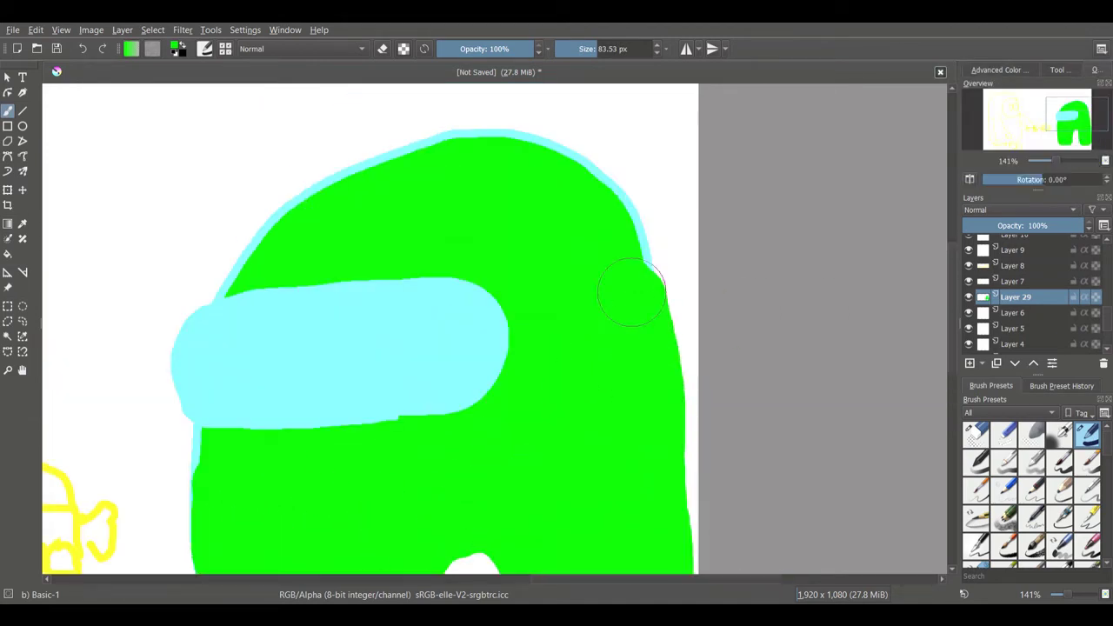
pyautogui.moveTo(626, 293)
pyautogui.mouseDown()
pyautogui.moveTo(323, 193)
pyautogui.moveTo(222, 295)
pyautogui.mouseUp()
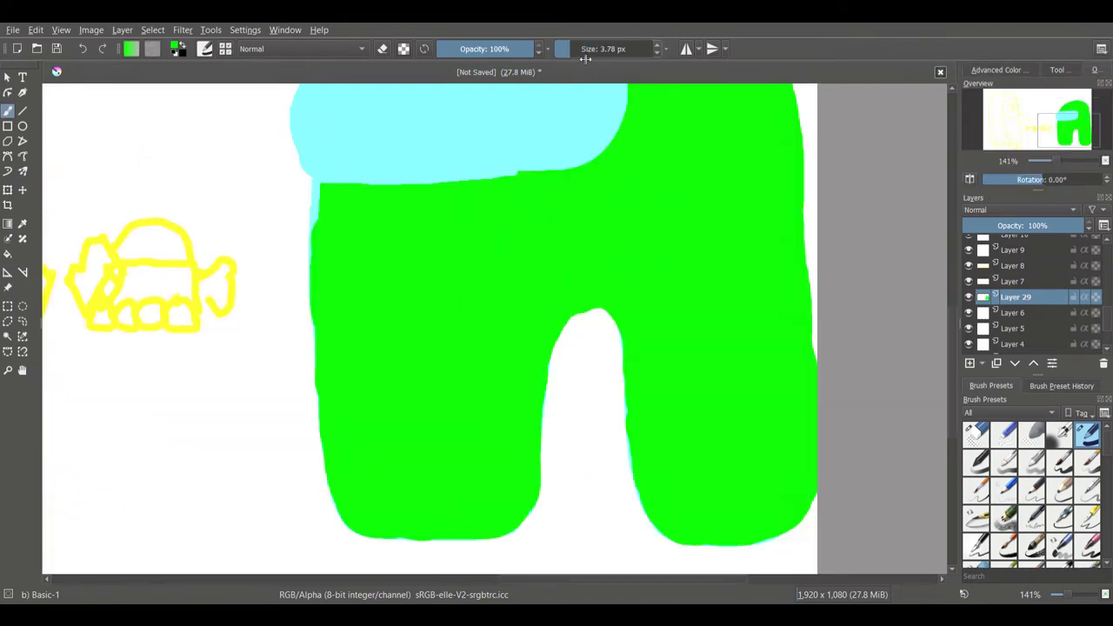
# Step: Clean up the green body's edges and leg gap with a smaller brush and the eraser
pyautogui.moveTo(585, 58); pyautogui.dragTo(600, 59)
pyautogui.click(1073, 134)
pyautogui.moveTo(1054, 160); pyautogui.dragTo(1040, 160)
pyautogui.press('/')
pyautogui.moveTo(720, 527); pyautogui.dragTo(684, 265)
pyautogui.press('/')
pyautogui.press('/')
pyautogui.moveTo(352, 557); pyautogui.dragTo(345, 331)
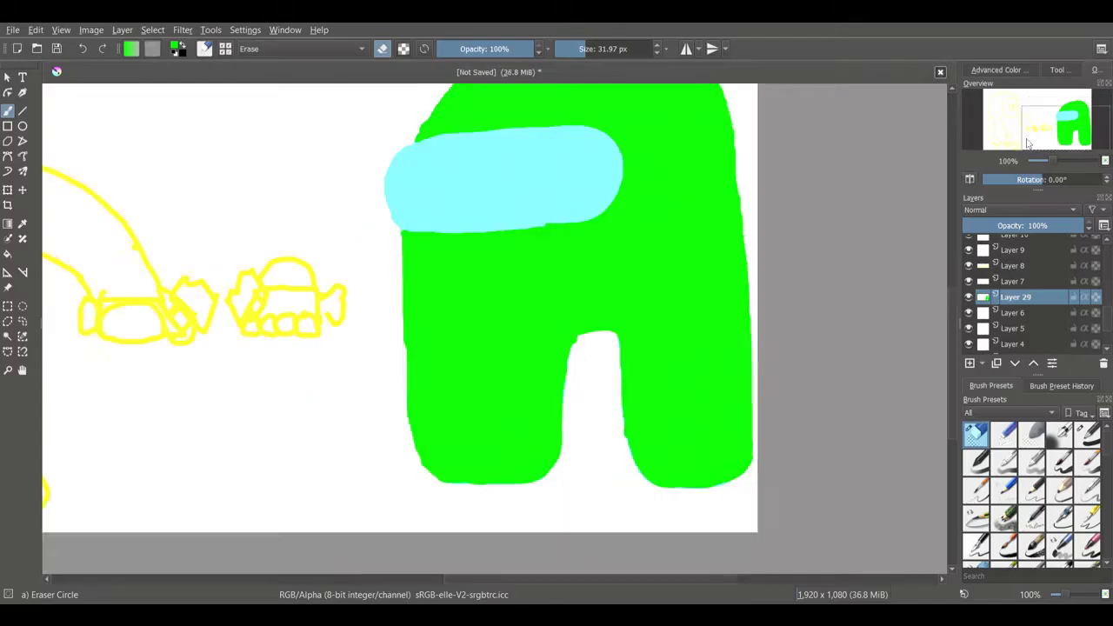
# Step: Paint a curved teal shading band along the lower right edge of the light cyan visor
pyautogui.hotkey('shift', 'i')
pyautogui.click(1067, 148)
pyautogui.press('/')
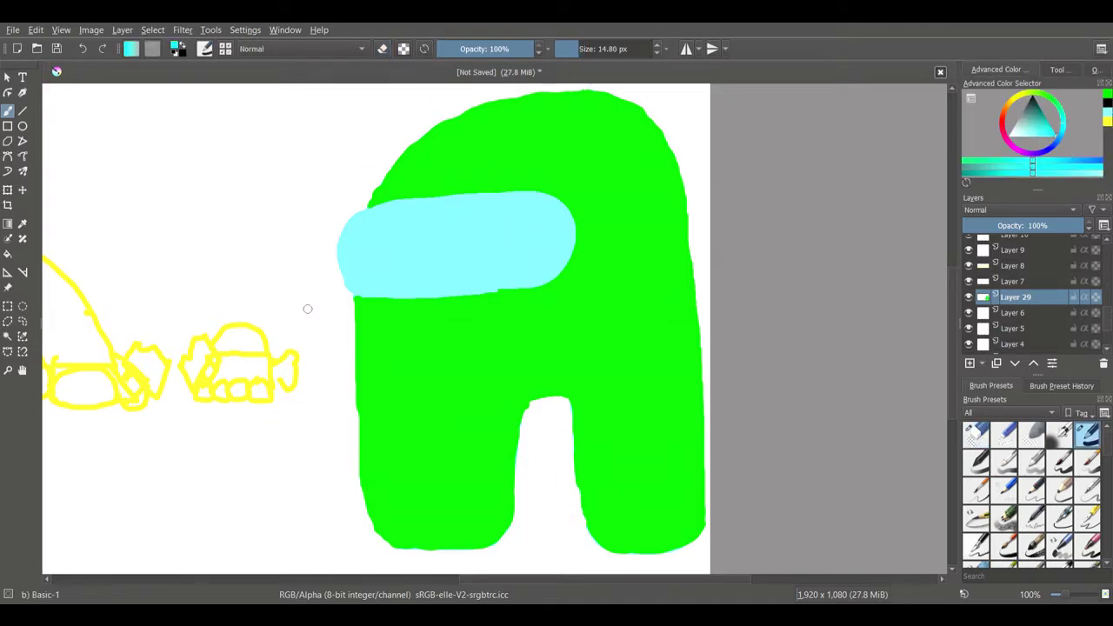
pyautogui.moveTo(1048, 160)
pyautogui.mouseDown()
pyautogui.moveTo(1067, 152)
pyautogui.moveTo(1071, 119)
pyautogui.mouseUp()
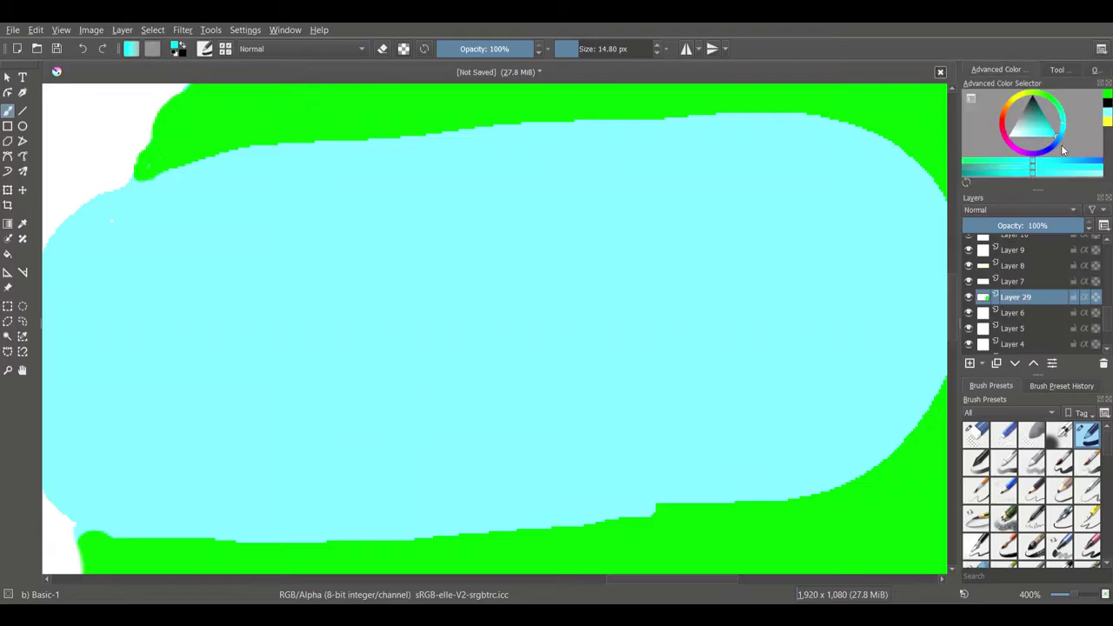
pyautogui.moveTo(335, 513); pyautogui.dragTo(924, 380)
pyautogui.moveTo(822, 439); pyautogui.dragTo(356, 498)
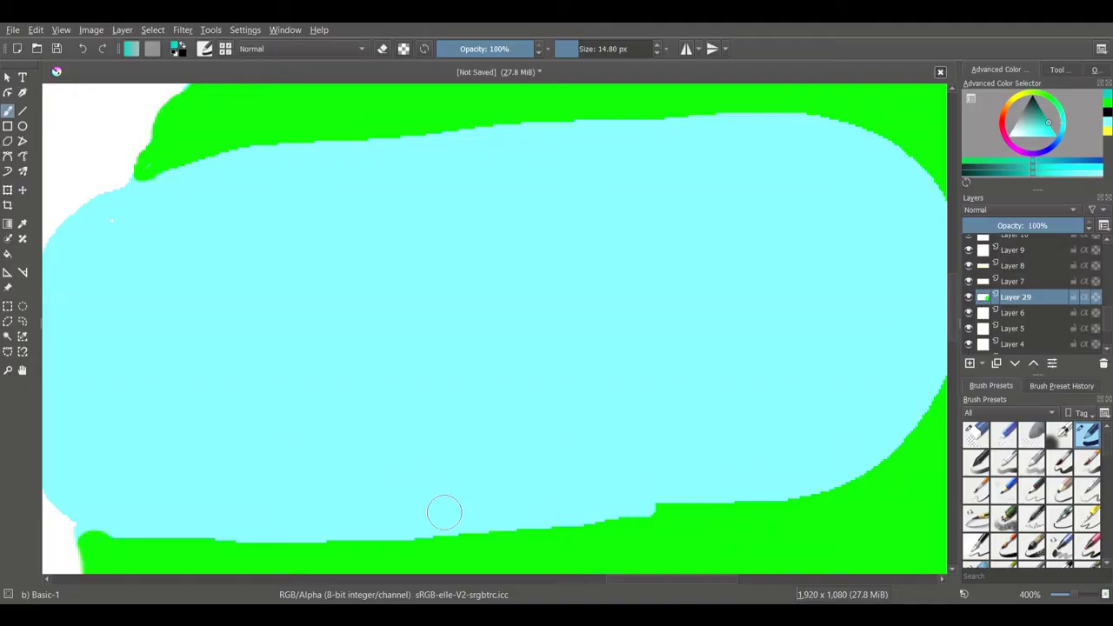
pyautogui.moveTo(442, 512); pyautogui.dragTo(904, 374)
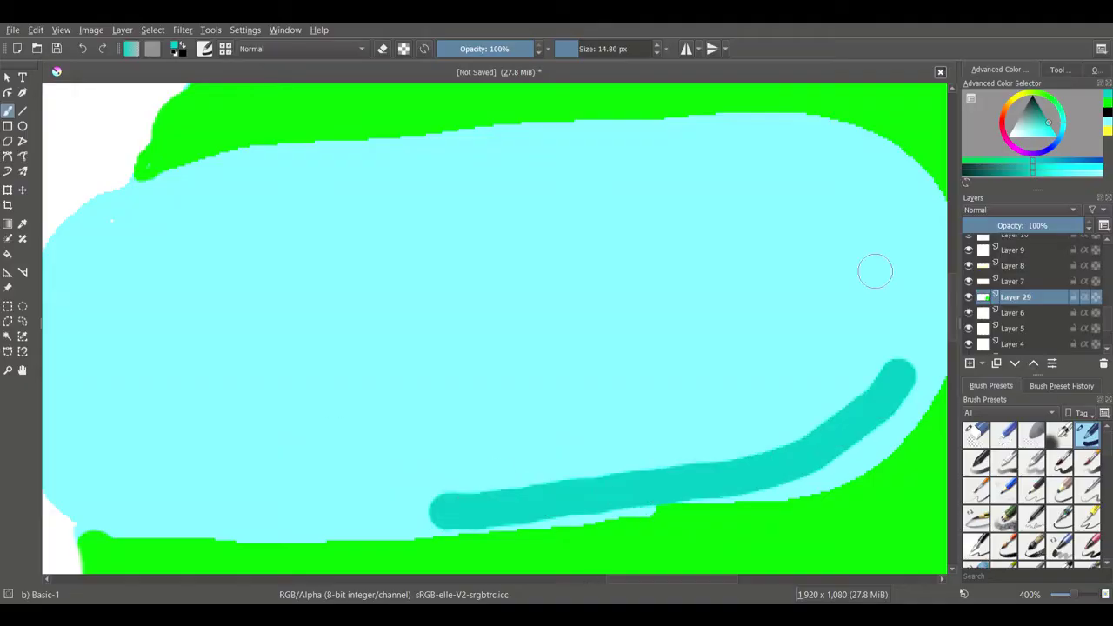
# Step: Paint a pale highlight at the visor's left end and a bright cyan slanted oval in its middle
pyautogui.press('l')
pyautogui.moveTo(95, 322)
pyautogui.mouseDown()
pyautogui.moveTo(208, 209)
pyautogui.moveTo(174, 278)
pyautogui.mouseUp()
pyautogui.moveTo(573, 229)
pyautogui.mouseDown()
pyautogui.moveTo(360, 435)
pyautogui.moveTo(392, 331)
pyautogui.mouseUp()
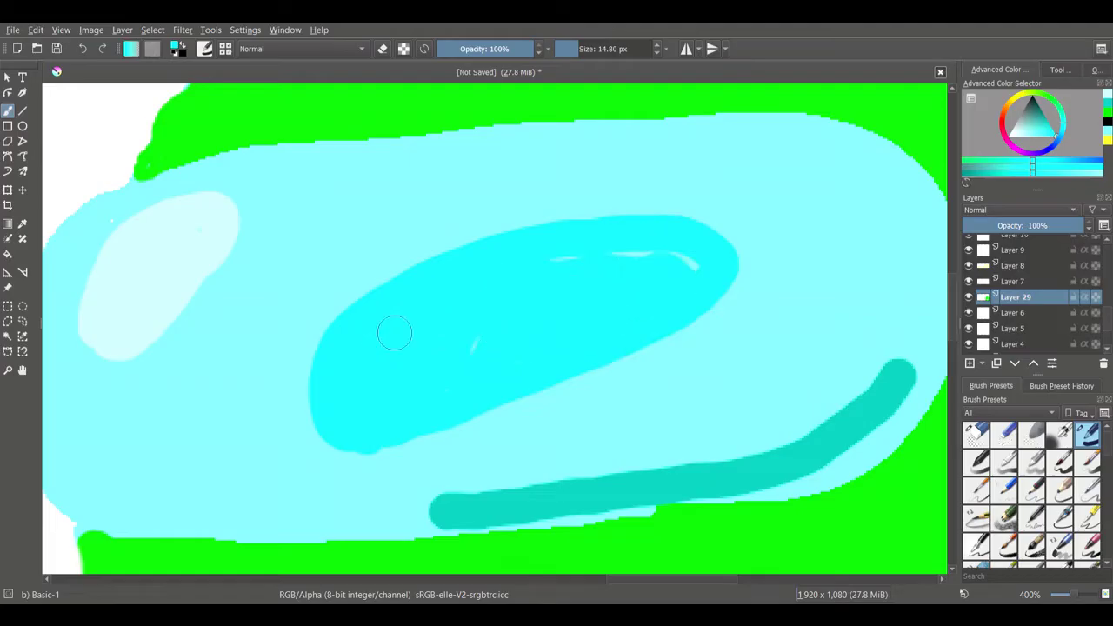
pyautogui.click(1096, 69)
pyautogui.moveTo(1074, 161)
pyautogui.mouseDown()
pyautogui.moveTo(1035, 161)
pyautogui.moveTo(1075, 165)
pyautogui.mouseUp()
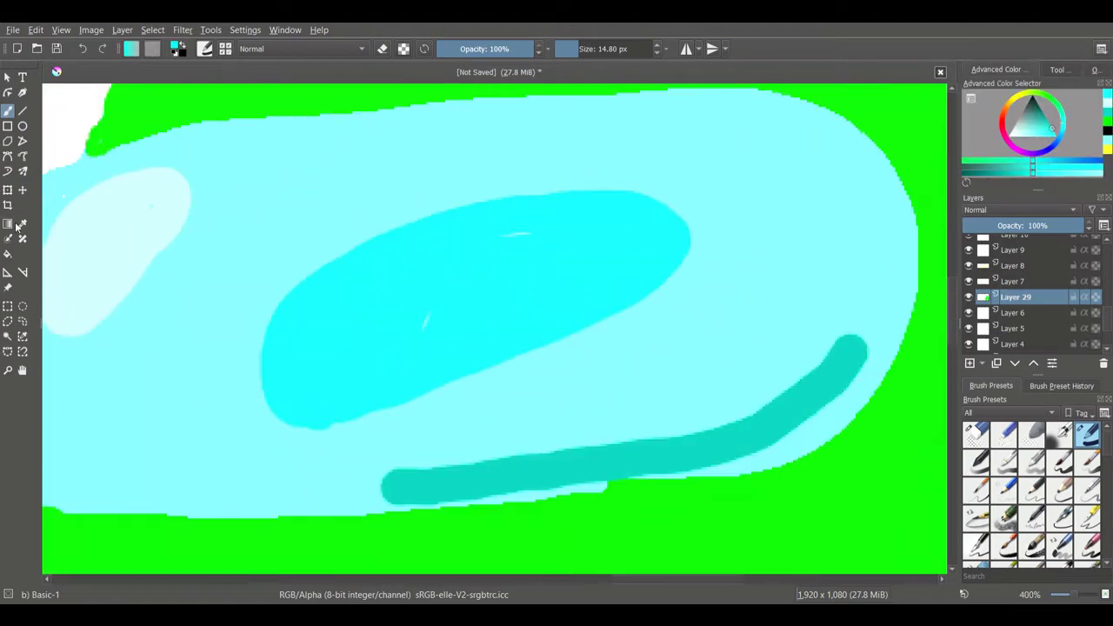
pyautogui.press('f')
pyautogui.click(542, 479)
pyautogui.hotkey('ctrl', 'z')
# Step: Repaint the teal band along the visor's lower edge in bright cyan
pyautogui.press('b')
pyautogui.moveTo(383, 483)
pyautogui.mouseDown()
pyautogui.moveTo(713, 437)
pyautogui.moveTo(392, 495)
pyautogui.moveTo(808, 348)
pyautogui.mouseUp()
pyautogui.click(1096, 69)
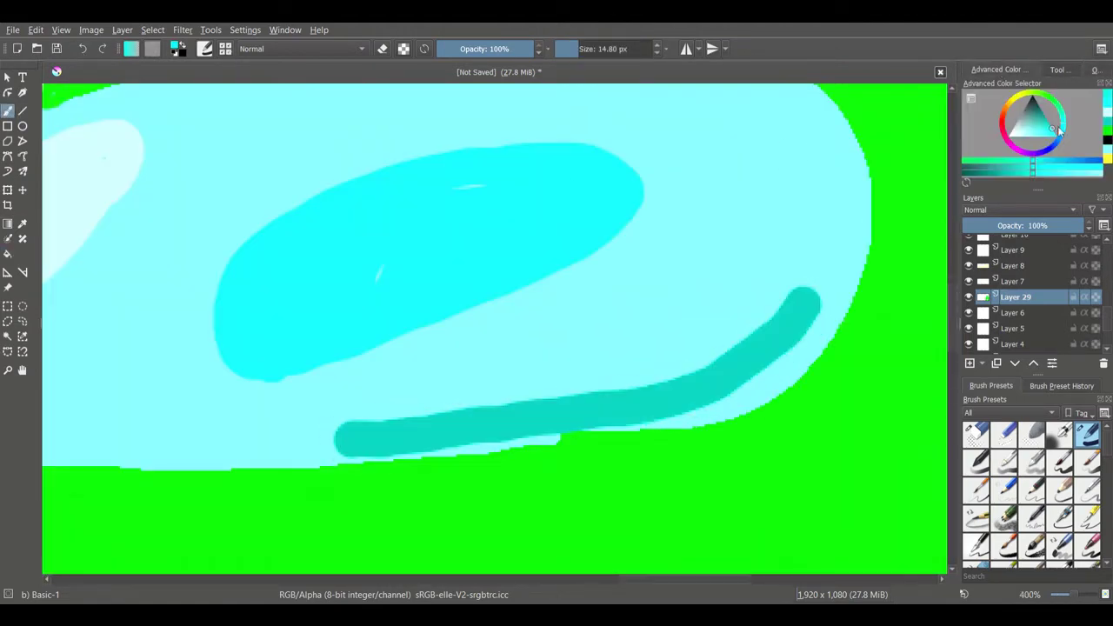
pyautogui.moveTo(378, 437)
pyautogui.mouseDown()
pyautogui.moveTo(571, 408)
pyautogui.moveTo(787, 322)
pyautogui.moveTo(609, 407)
pyautogui.moveTo(348, 444)
pyautogui.mouseUp()
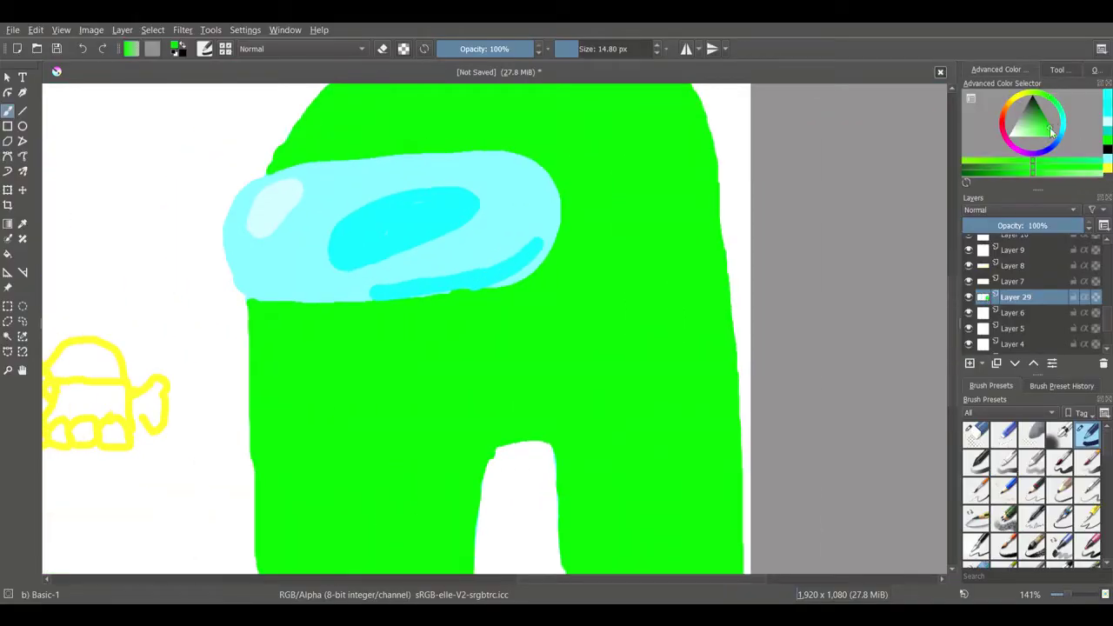
# Step: Try to paint a darker green shading band along the outer edge of the large green body at reduced opacity
pyautogui.moveTo(711, 224); pyautogui.dragTo(710, 409)
pyautogui.hotkey('ctrl', 'z')
pyautogui.moveTo(718, 273); pyautogui.dragTo(718, 385)
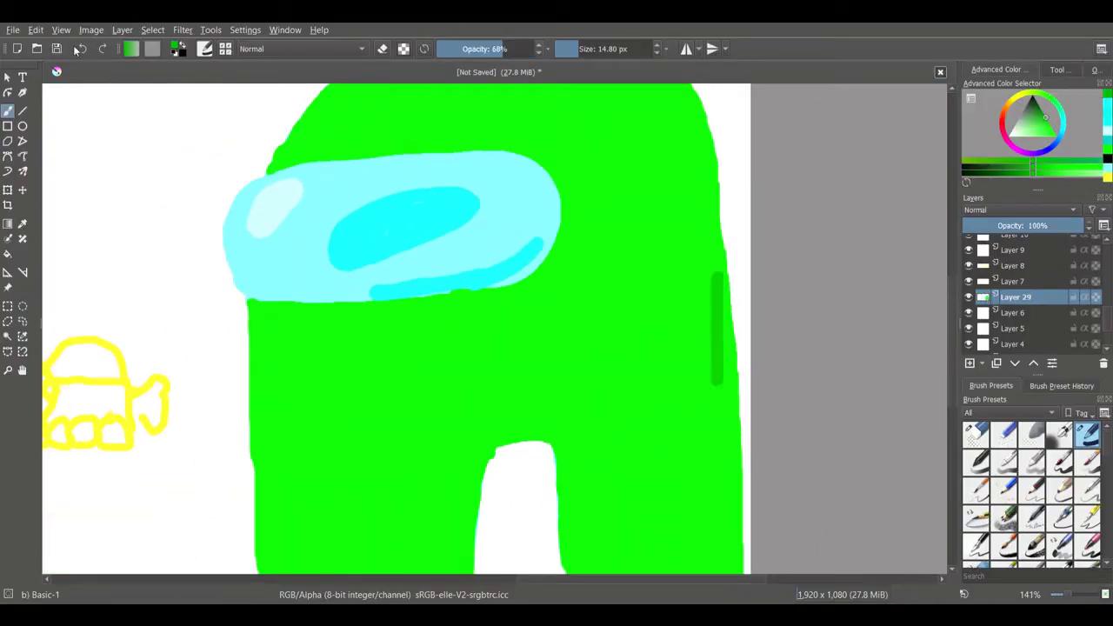
pyautogui.hotkey('ctrl', 'z')
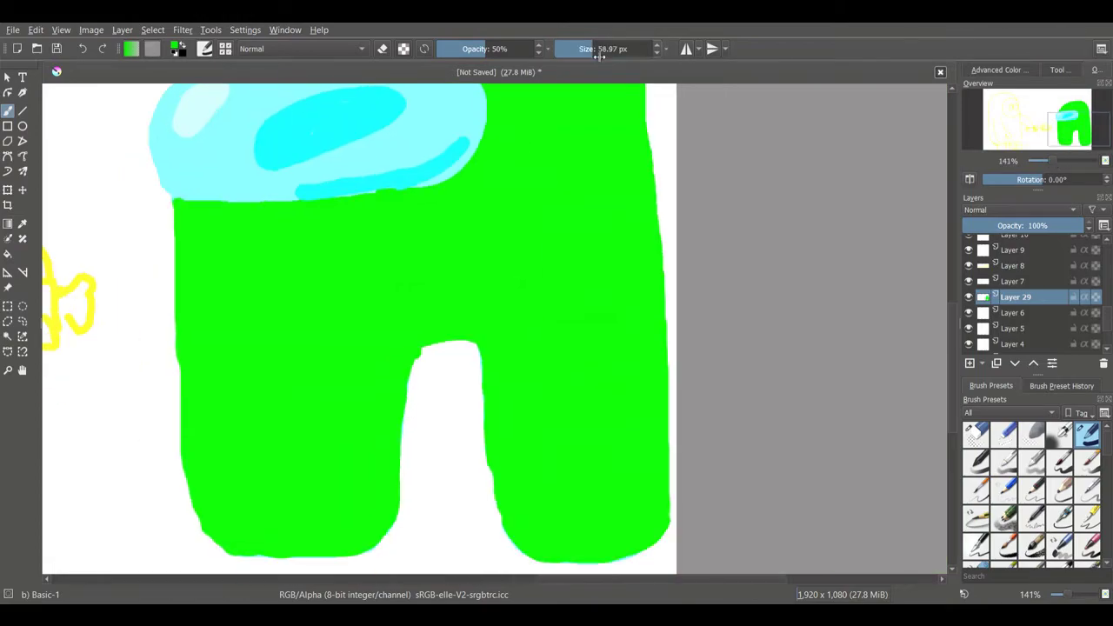
pyautogui.moveTo(666, 348)
pyautogui.mouseDown()
pyautogui.moveTo(661, 539)
pyautogui.moveTo(557, 565)
pyautogui.mouseUp()
pyautogui.hotkey('ctrl', 'z')
pyautogui.rightClick(223, 373)
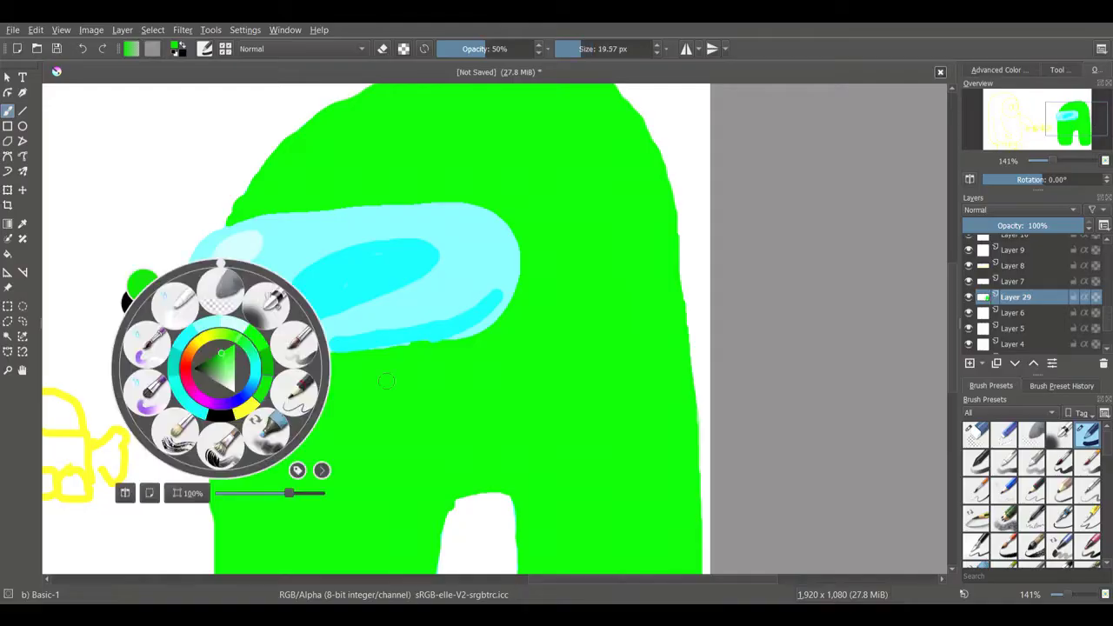
pyautogui.click(370, 496)
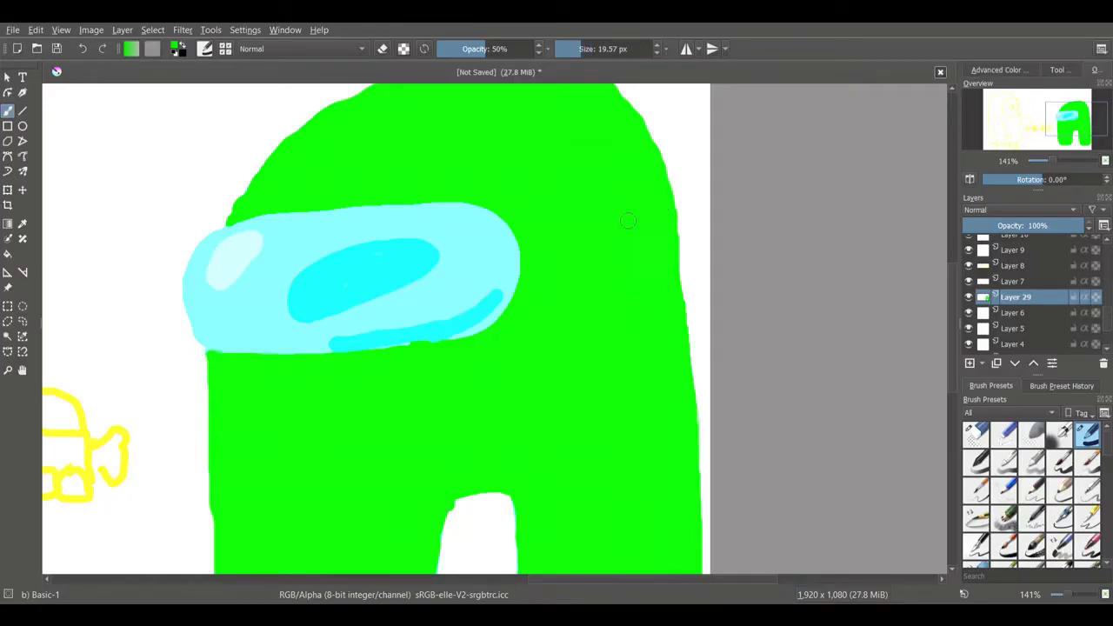
# Step: Paint the small green hand's dome and the row of four fingers beneath it in solid bright green on Layer 29
pyautogui.scroll(-2, 657, 391)
pyautogui.moveTo(527, 295)
pyautogui.mouseDown()
pyautogui.moveTo(526, 518)
pyautogui.moveTo(530, 294)
pyautogui.mouseUp()
pyautogui.press('/')
pyautogui.moveTo(1053, 137); pyautogui.dragTo(1018, 137)
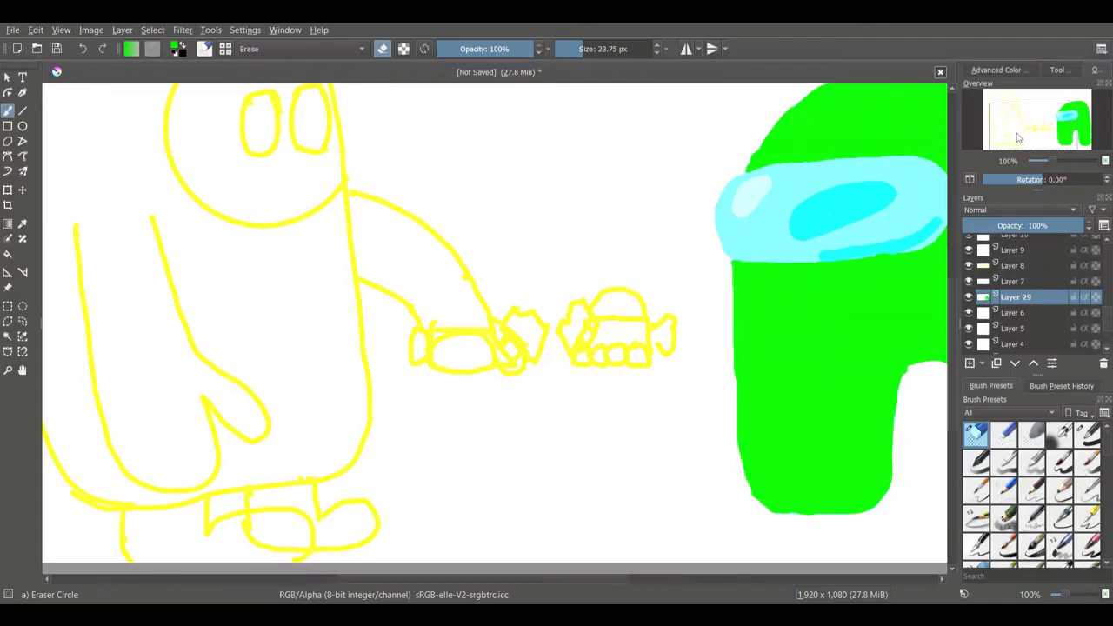
pyautogui.scroll(3, 522, 339)
pyautogui.click(996, 69)
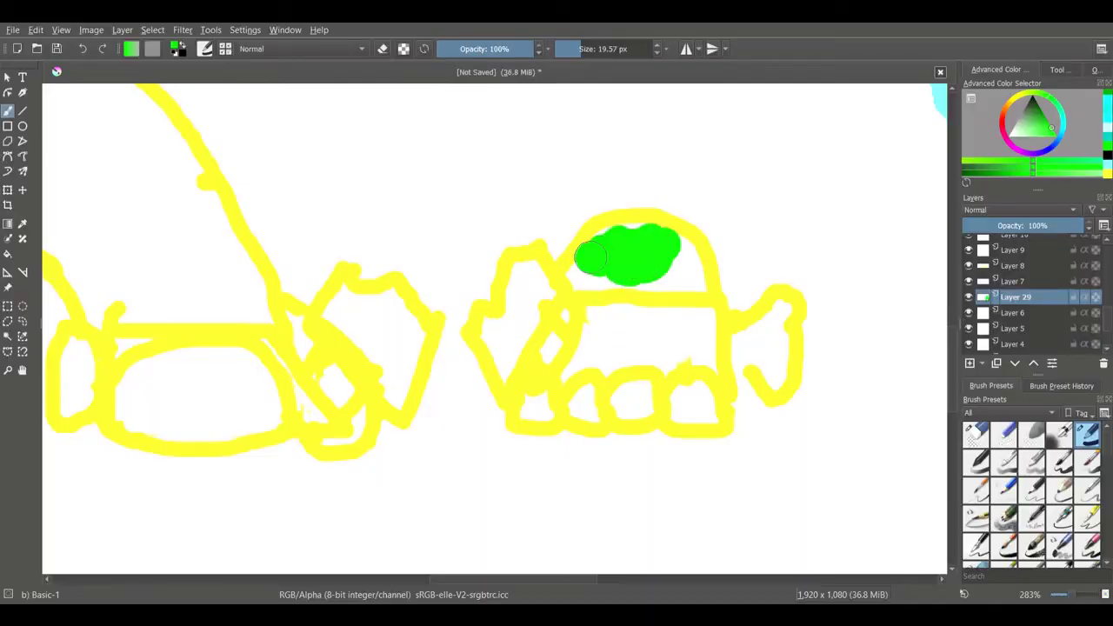
pyautogui.moveTo(687, 261); pyautogui.dragTo(588, 273)
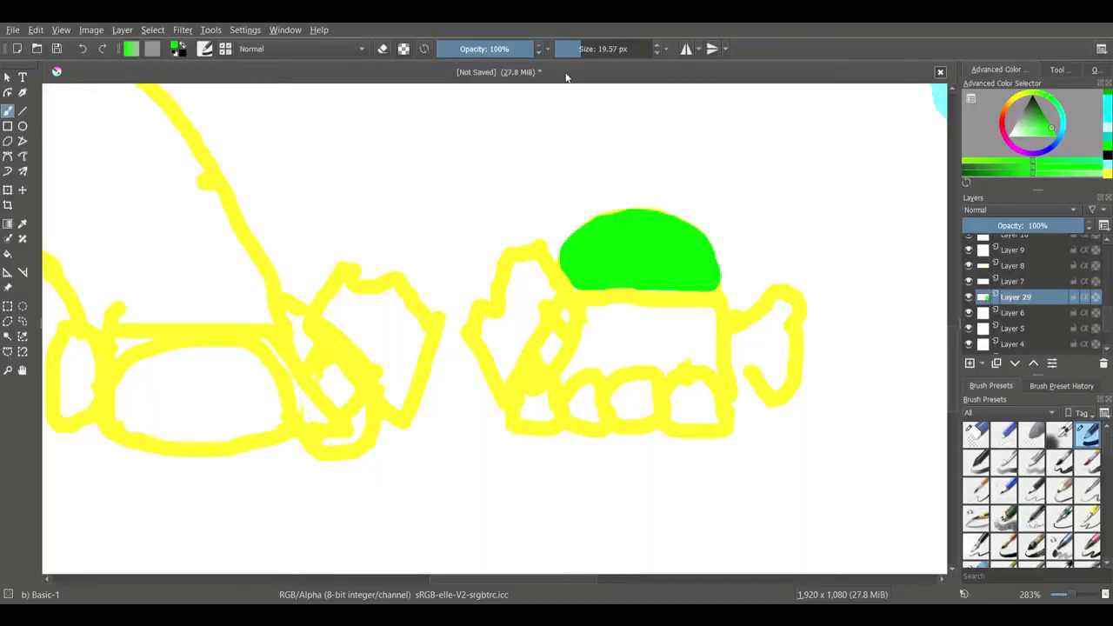
pyautogui.moveTo(554, 387)
pyautogui.mouseDown()
pyautogui.moveTo(551, 418)
pyautogui.moveTo(518, 405)
pyautogui.moveTo(574, 427)
pyautogui.moveTo(584, 389)
pyautogui.mouseUp()
pyautogui.moveTo(648, 428)
pyautogui.mouseDown()
pyautogui.moveTo(635, 379)
pyautogui.moveTo(681, 388)
pyautogui.moveTo(687, 429)
pyautogui.moveTo(723, 392)
pyautogui.moveTo(691, 432)
pyautogui.mouseUp()
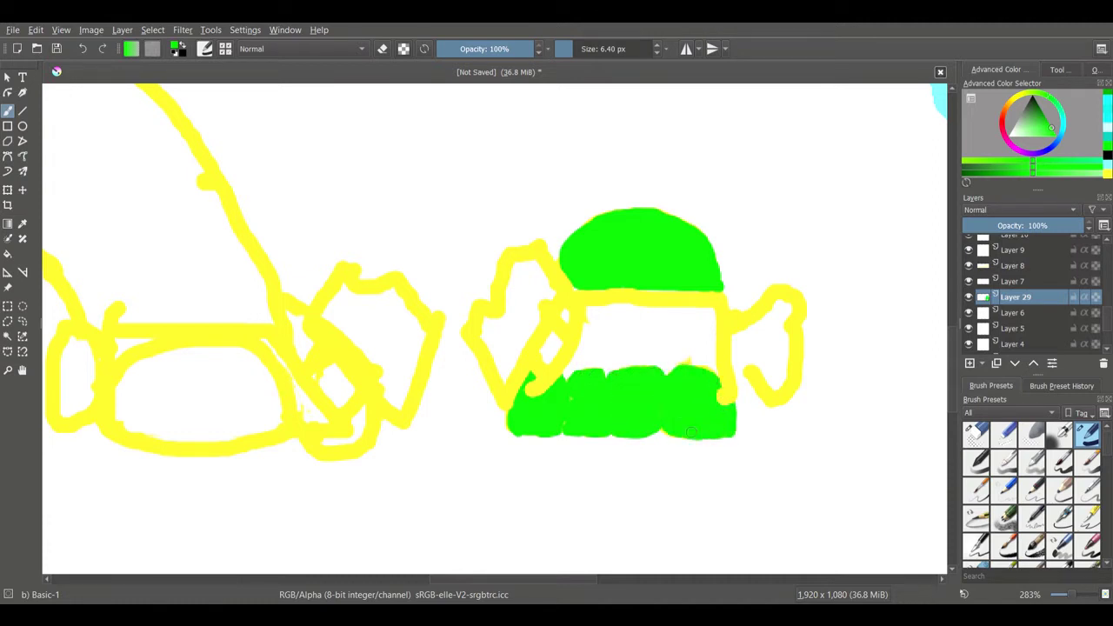
# Step: Separate the four green fingers with dark green lines and shade the lower edges of the dome and fingers
pyautogui.click(1106, 144)
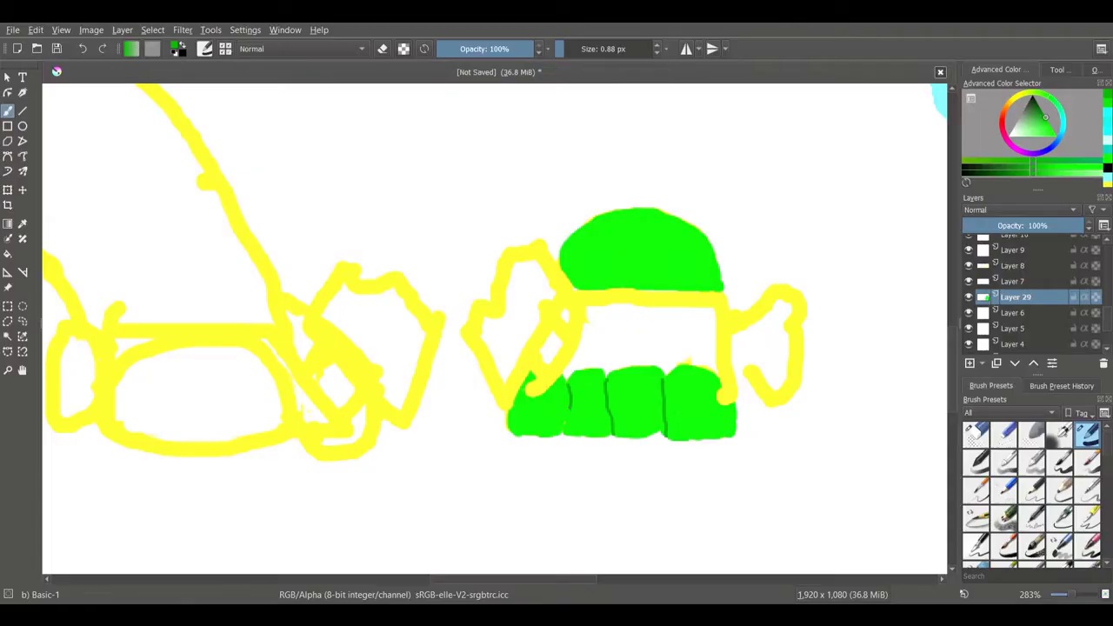
pyautogui.moveTo(570, 381); pyautogui.dragTo(569, 435)
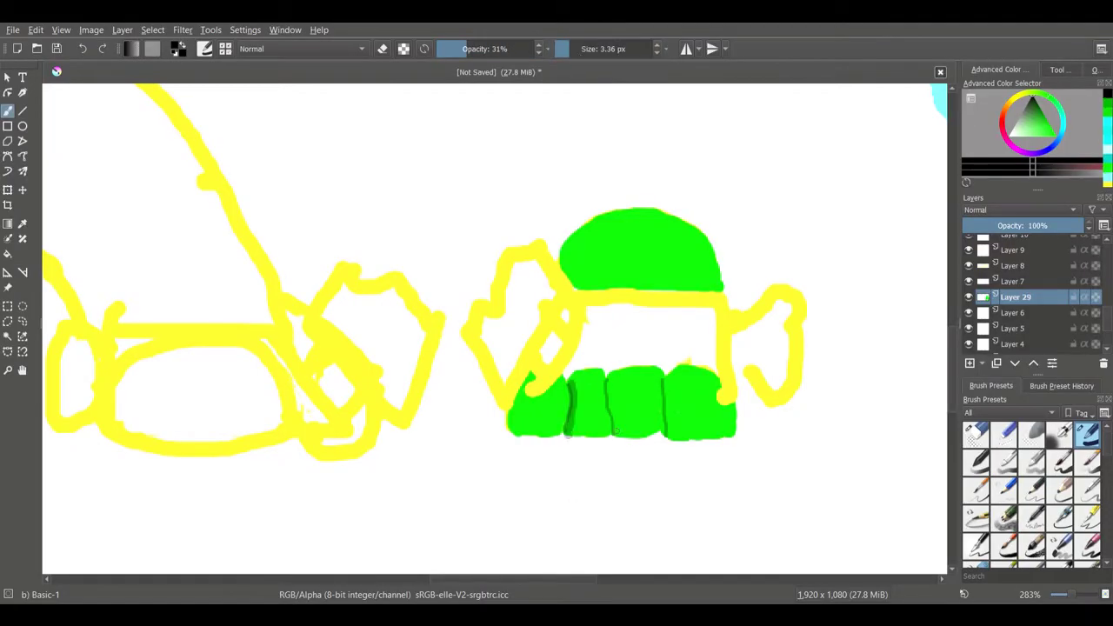
pyautogui.moveTo(561, 261); pyautogui.dragTo(720, 283)
pyautogui.press('l')
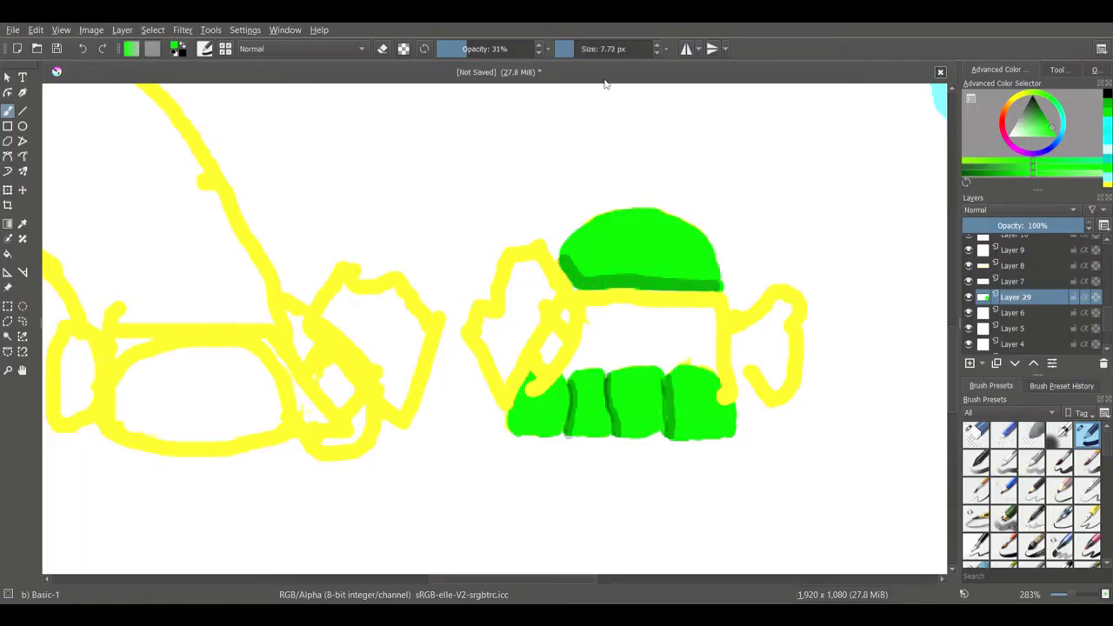
pyautogui.moveTo(565, 308); pyautogui.dragTo(566, 320)
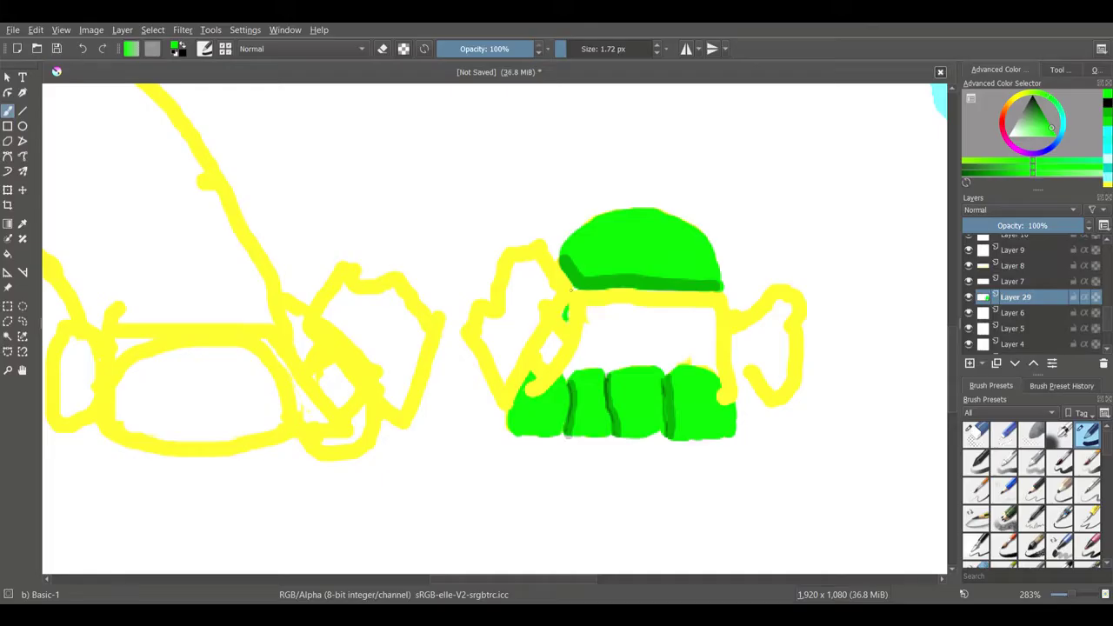
pyautogui.press('k')
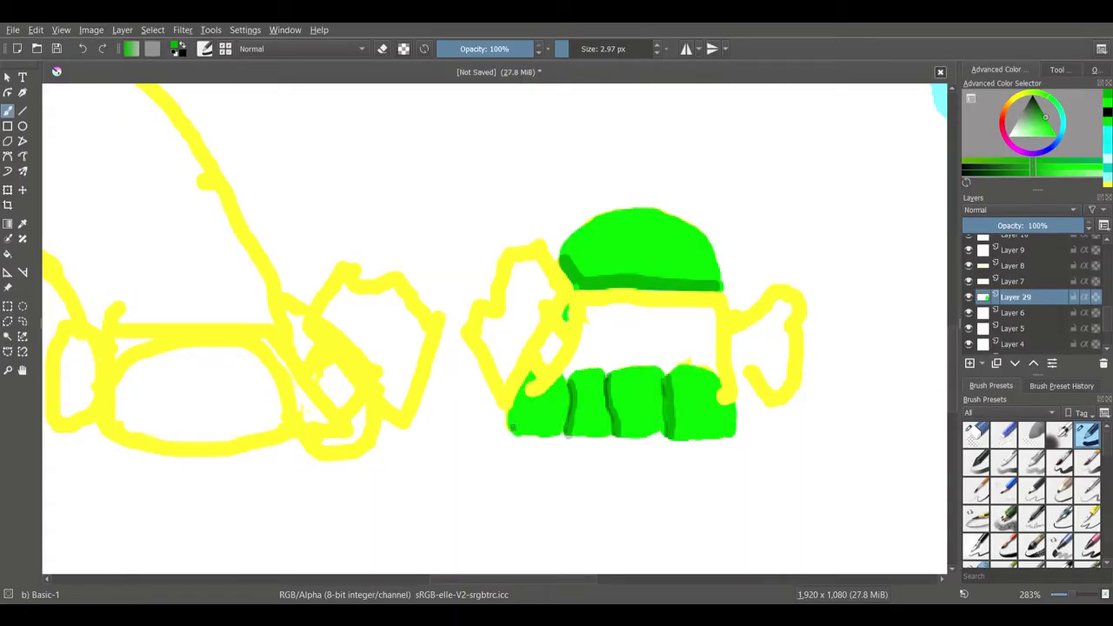
# Step: Erase stray yellow sketch around the green fingers on Layer 8 and tidy the fingers' edges on Layer 29
pyautogui.press('pageup')
pyautogui.press('pageup')
pyautogui.press('e')
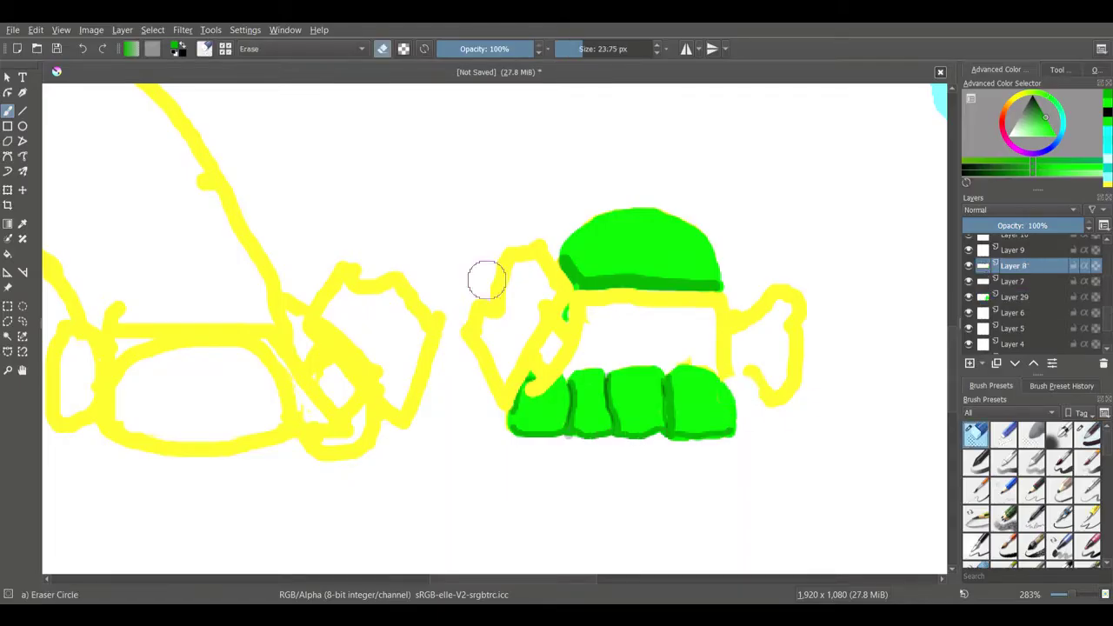
pyautogui.press('pagedown')
pyautogui.press('pagedown')
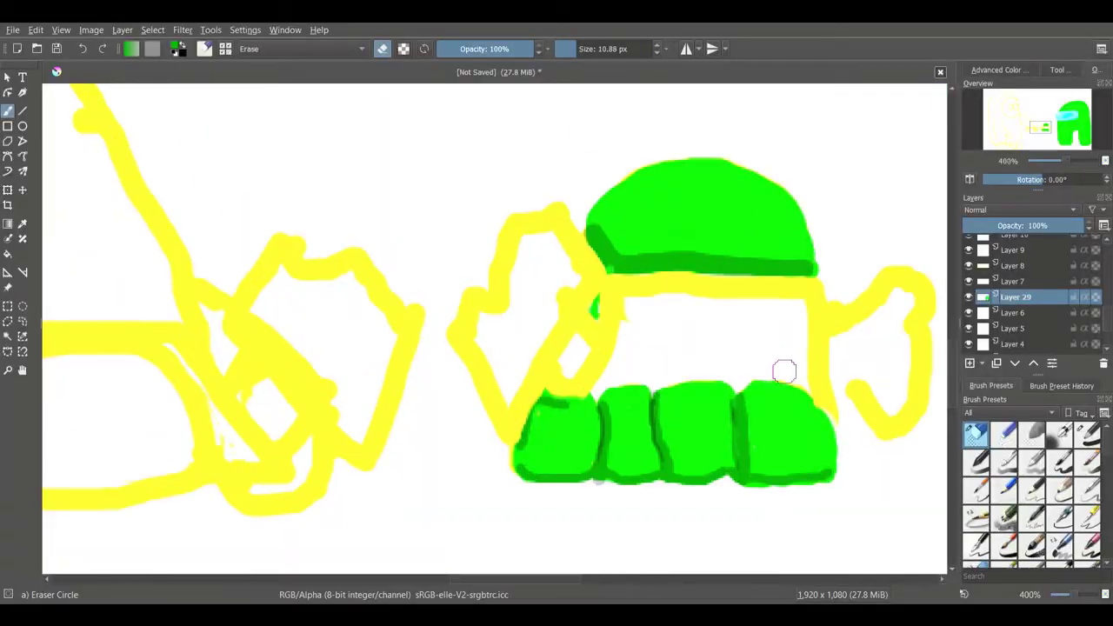
# Step: Apply subtle green shading to the large green body with the Airbrush Soft preset at full opacity
pyautogui.scroll(-2, 921, 283)
pyautogui.press('e')
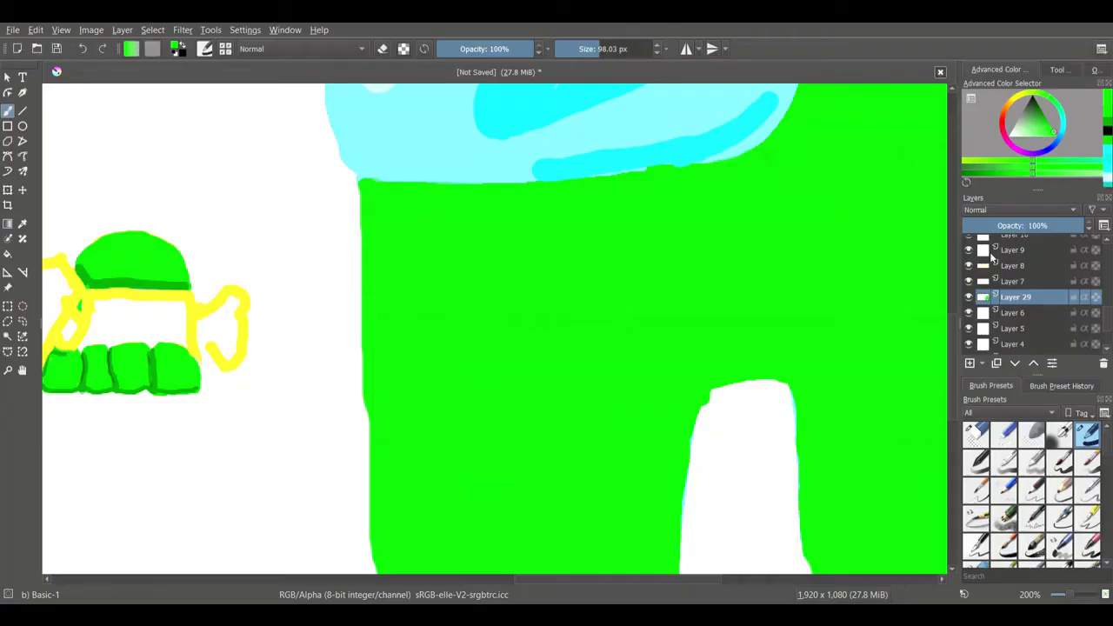
pyautogui.press('/')
pyautogui.press('1')
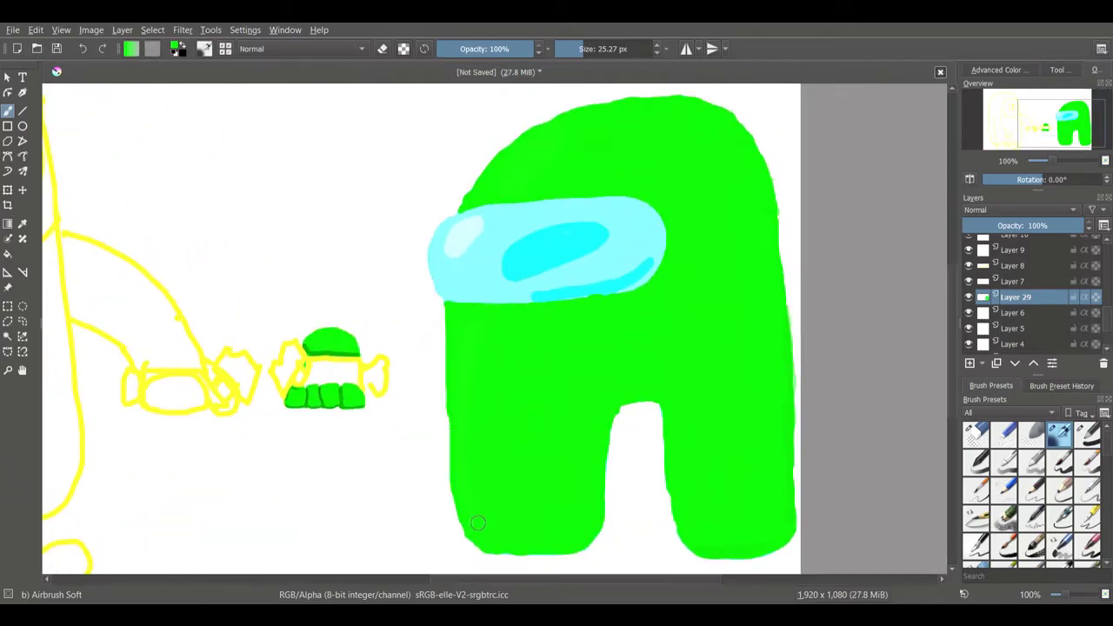
pyautogui.hscroll(-5, 808, 426)
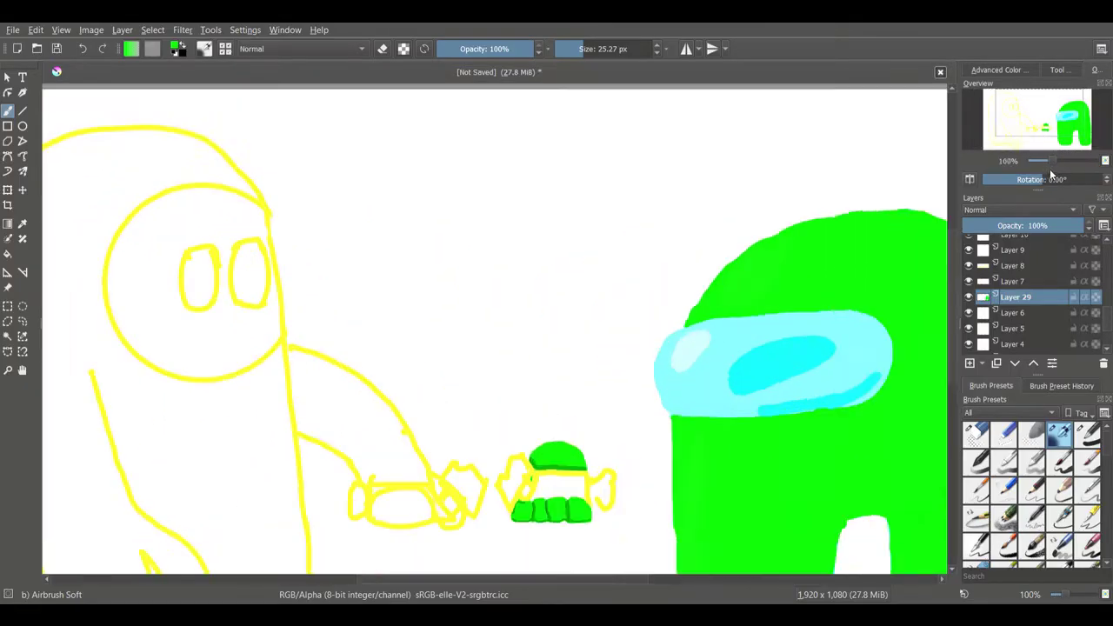
# Step: Fill the body of the character opposite the green one with pinkish red on Layer 7, leaving the round face white
pyautogui.press('/')
pyautogui.click(996, 69)
pyautogui.click(1032, 166)
pyautogui.click(1043, 136)
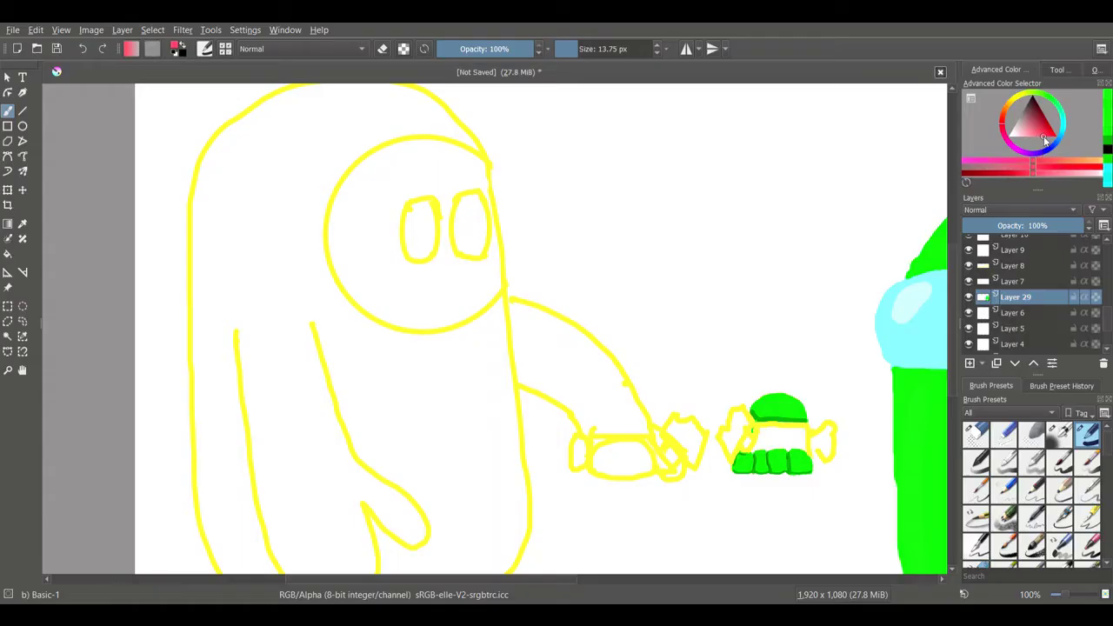
pyautogui.press('f')
pyautogui.click(400, 404)
pyautogui.hotkey('ctrl', 'z')
pyautogui.press('b')
pyautogui.moveTo(244, 251); pyautogui.dragTo(261, 113)
pyautogui.hotkey('ctrl', 'z')
pyautogui.press('pageup')
pyautogui.press('f')
pyautogui.click(390, 316)
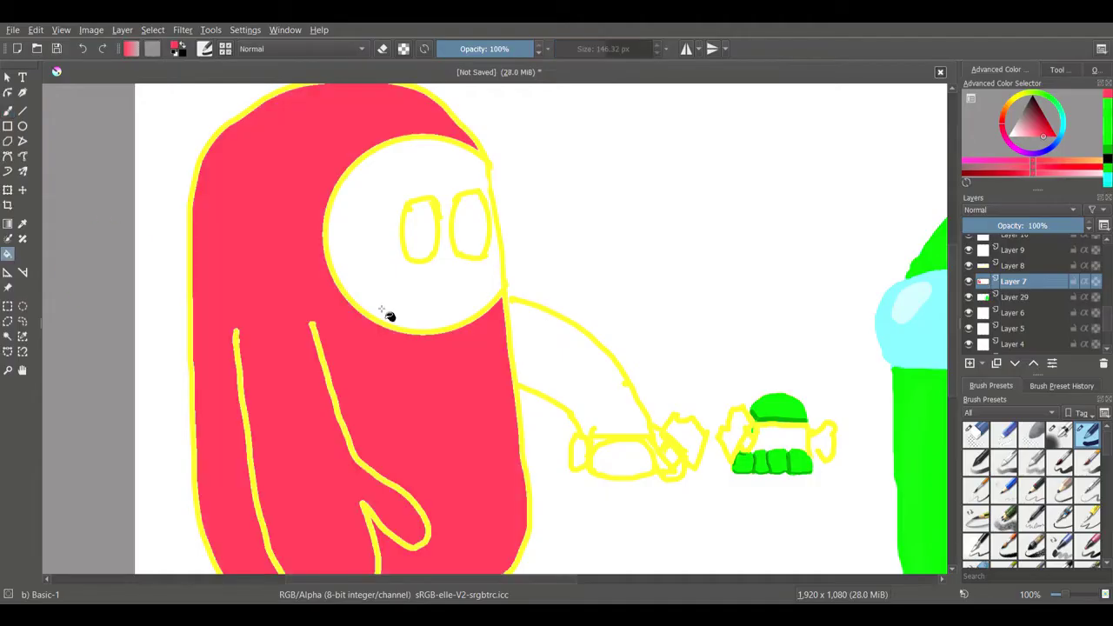
# Step: Fill both eyes with black and recolour the body's yellow outlines in pinkish red, leaving the side arm outline yellow
pyautogui.click(981, 133)
pyautogui.click(421, 228)
pyautogui.click(470, 225)
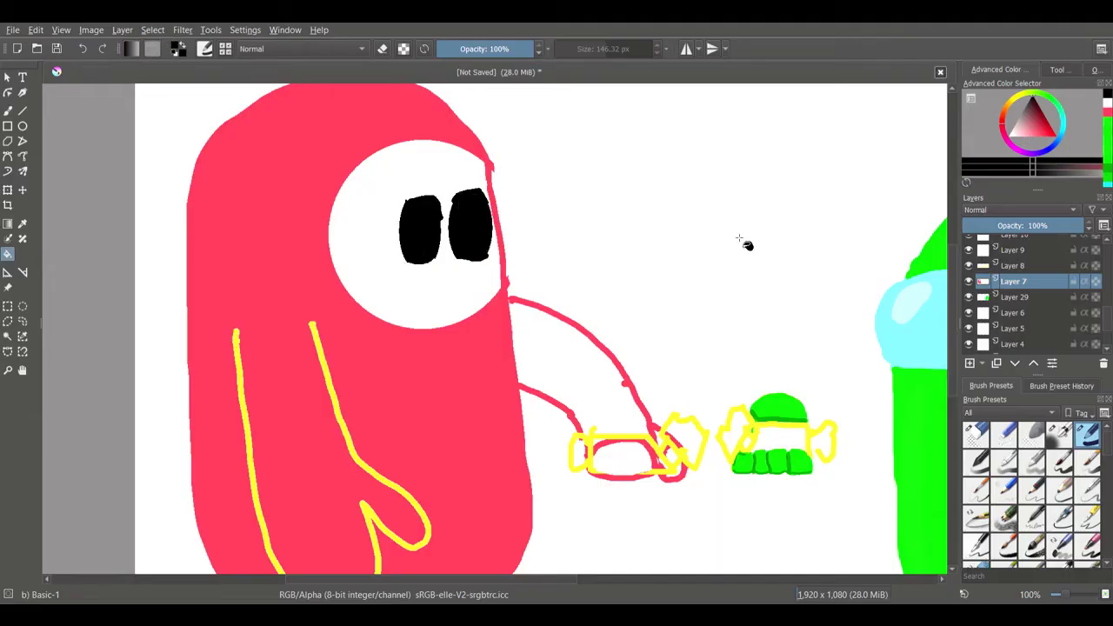
pyautogui.click(377, 447)
pyautogui.hotkey('ctrl', 'z')
# Step: Erase the overlapping line between the feet and fill the legs and feet with a more saturated red
pyautogui.scroll(-3, 378, 447)
pyautogui.press('b')
pyautogui.press('e')
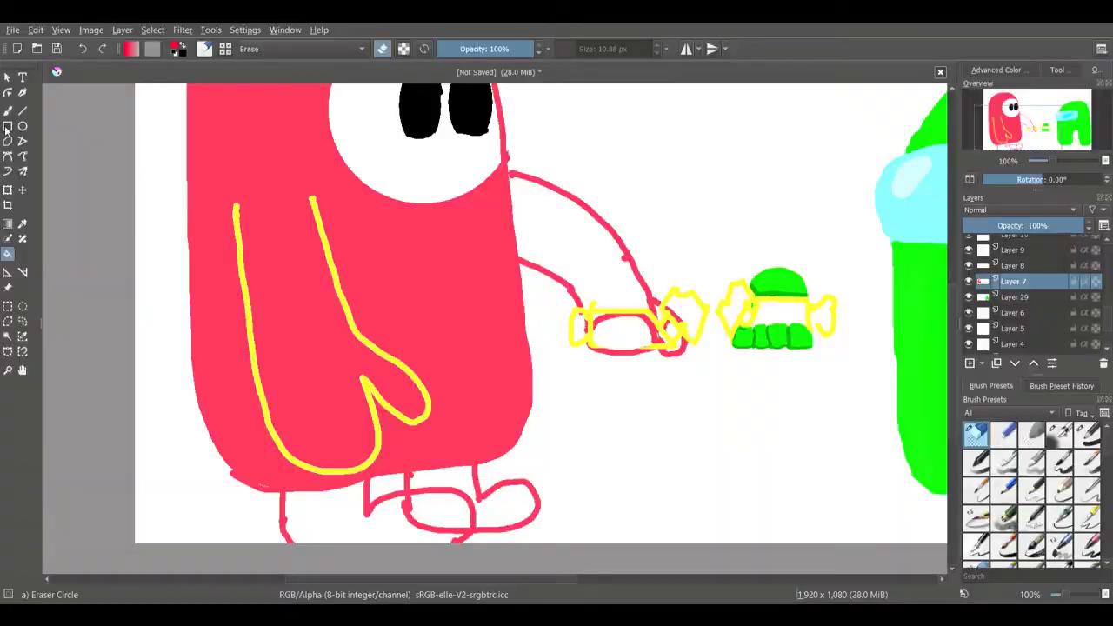
pyautogui.moveTo(435, 526); pyautogui.dragTo(407, 511)
pyautogui.click(1087, 432)
pyautogui.press('f')
pyautogui.click(487, 513)
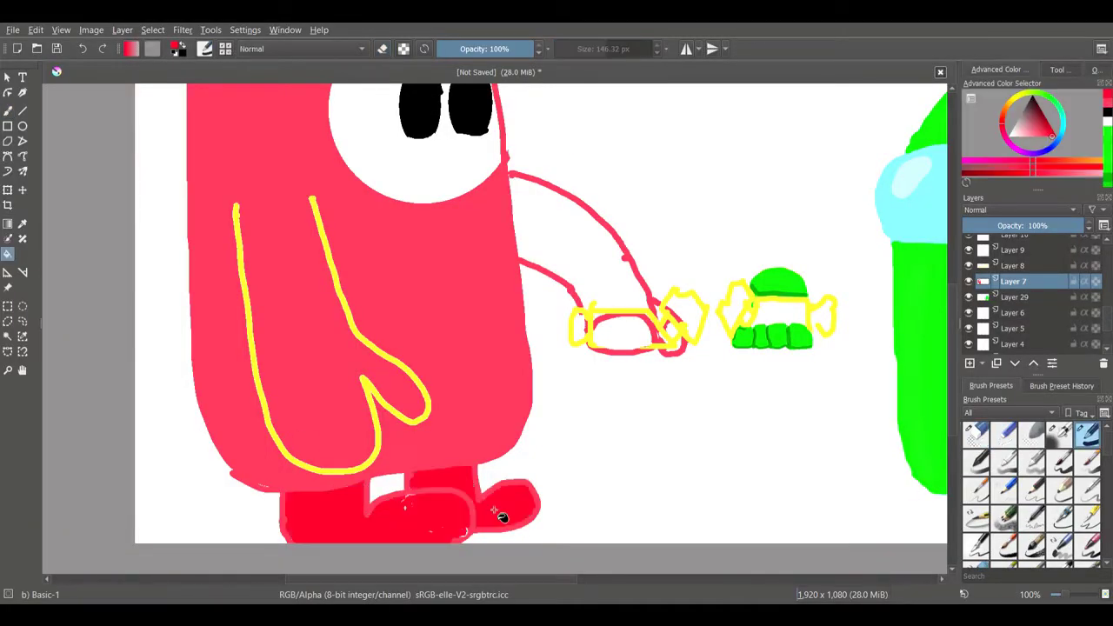
pyautogui.click(500, 515)
# Step: Fill the outstretched arm and hand with pinkish red and paint over the leg outlines in saturated red
pyautogui.click(626, 335)
pyautogui.click(671, 332)
pyautogui.click(1052, 136)
pyautogui.press('b')
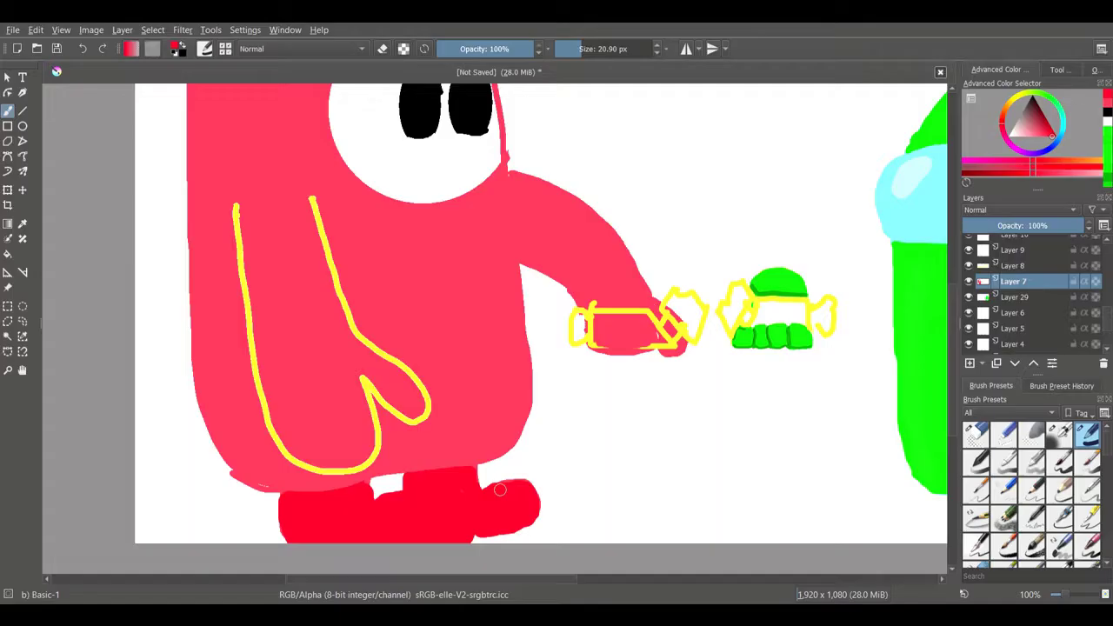
# Step: Erase sketch lines around the outstretched hand on Layer 8 and add a saturated red edge along the hand on Layer 7
pyautogui.press('pageup')
pyautogui.press('e')
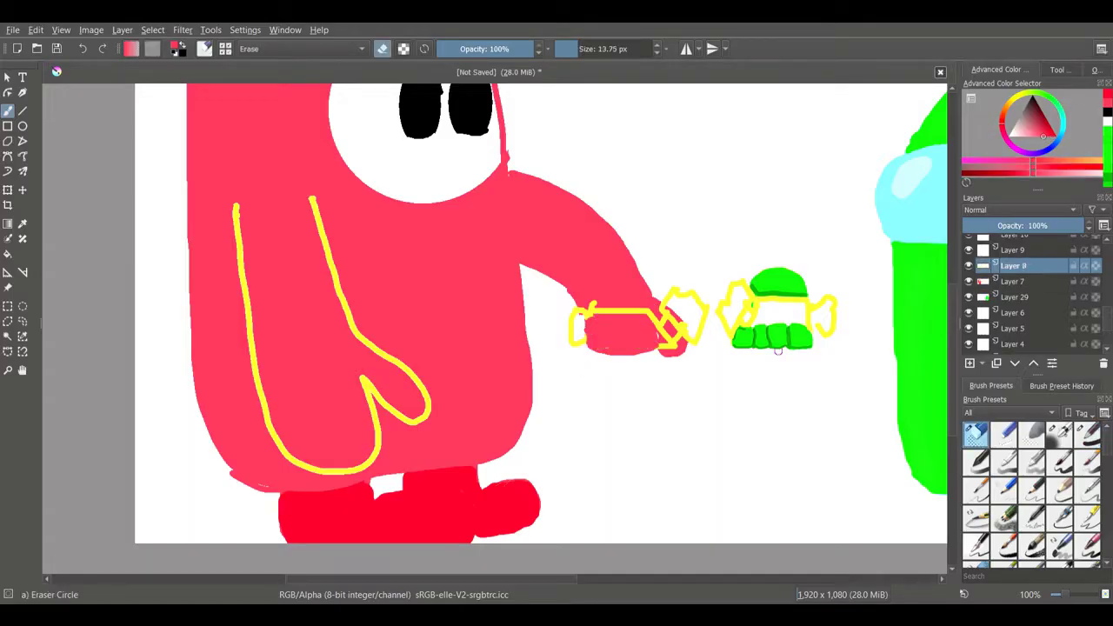
pyautogui.press('e')
pyautogui.press('pagedown')
pyautogui.moveTo(584, 316); pyautogui.dragTo(652, 318)
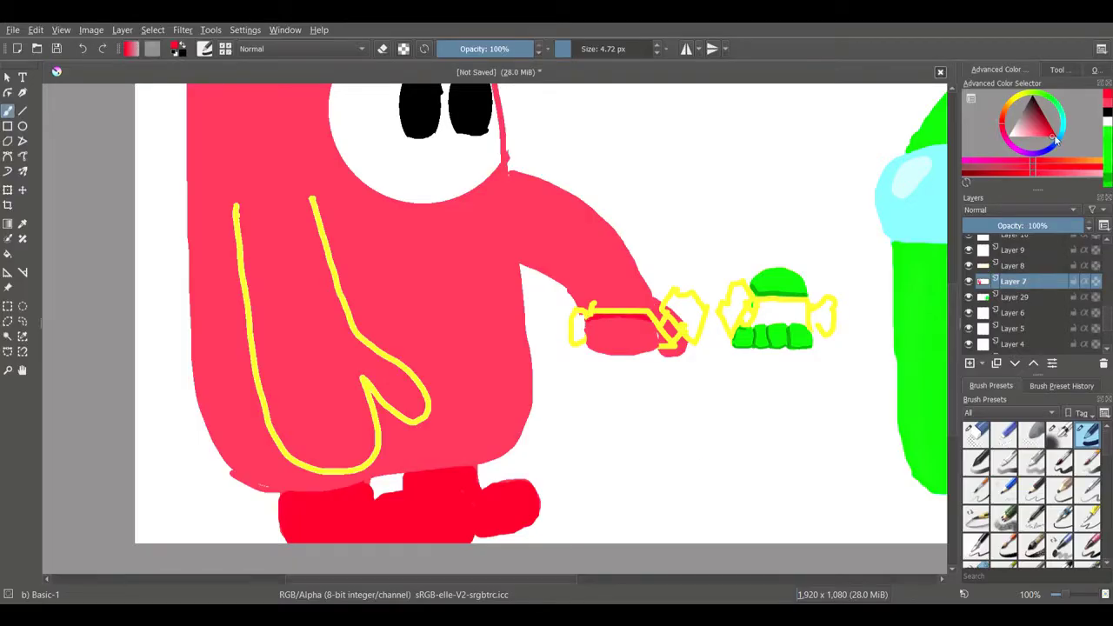
# Step: Refill the pinkish character's body, arm, legs and feet with one uniform bright red
pyautogui.press(']')
pyautogui.press(']')
pyautogui.press(']')
pyautogui.moveTo(1053, 135); pyautogui.dragTo(1048, 145)
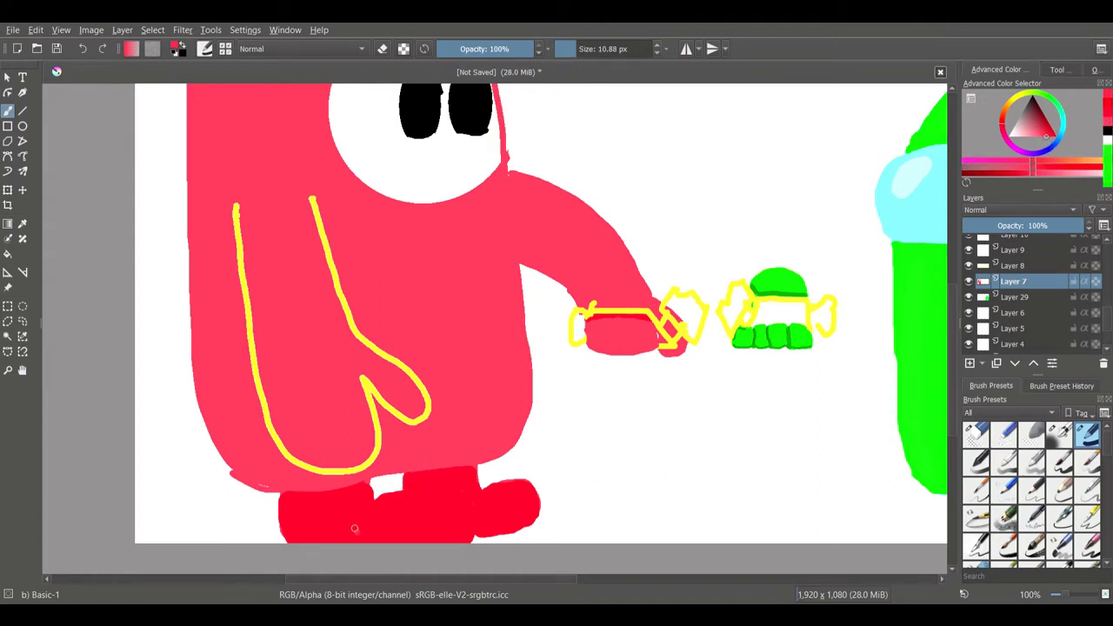
pyautogui.press('f')
pyautogui.click(354, 527)
pyautogui.click(494, 522)
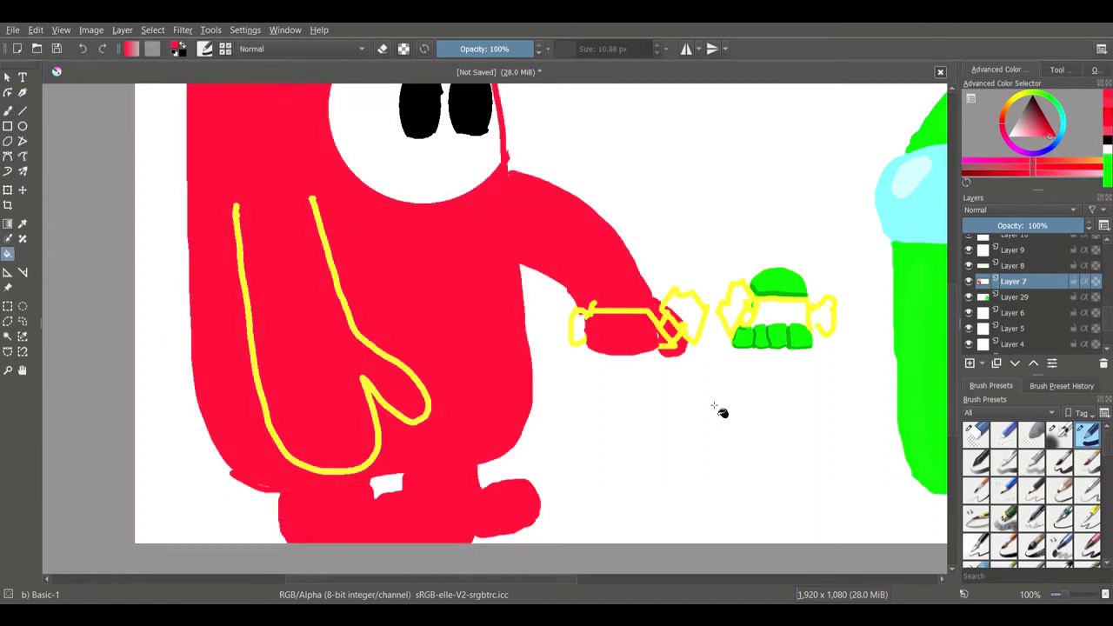
# Step: Paint the middle and the inner flared end of the green hand's candy-shaped object dark purple on Layer 8
pyautogui.moveTo(1010, 131); pyautogui.dragTo(1011, 137)
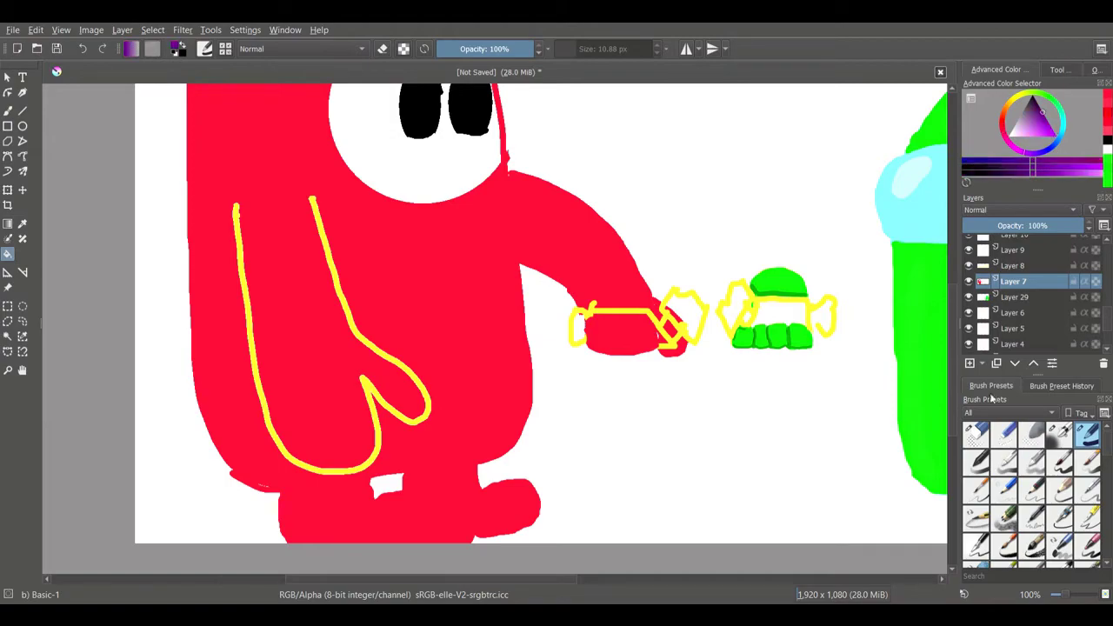
pyautogui.press('pageup')
pyautogui.press('b')
pyautogui.moveTo(378, 451)
pyautogui.mouseDown()
pyautogui.moveTo(461, 320)
pyautogui.moveTo(370, 317)
pyautogui.moveTo(442, 323)
pyautogui.moveTo(380, 447)
pyautogui.moveTo(504, 314)
pyautogui.moveTo(563, 377)
pyautogui.moveTo(633, 379)
pyautogui.moveTo(573, 388)
pyautogui.mouseUp()
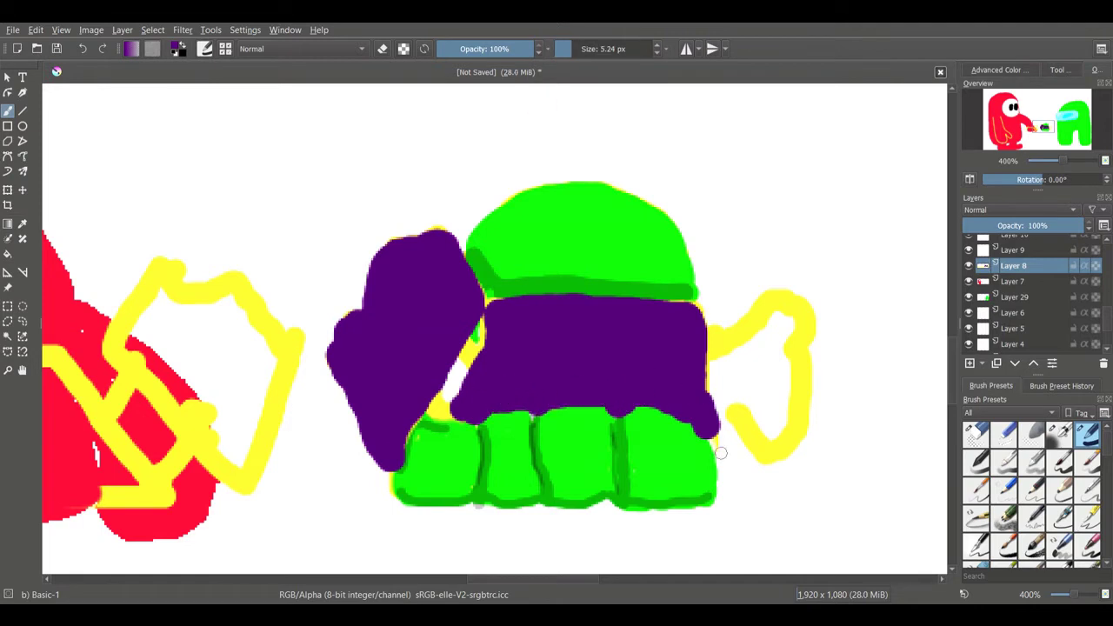
# Step: Paint the band and the inner flared end of the red hand's candy-shaped object dark purple
pyautogui.hscroll(-5, 746, 325)
pyautogui.press(']')
pyautogui.moveTo(315, 318)
pyautogui.mouseDown()
pyautogui.moveTo(560, 353)
pyautogui.moveTo(638, 441)
pyautogui.moveTo(593, 418)
pyautogui.moveTo(544, 327)
pyautogui.moveTo(357, 313)
pyautogui.mouseUp()
pyautogui.press(']')
pyautogui.moveTo(671, 328)
pyautogui.mouseDown()
pyautogui.moveTo(699, 348)
pyautogui.moveTo(600, 281)
pyautogui.moveTo(750, 287)
pyautogui.moveTo(586, 377)
pyautogui.mouseUp()
# Step: Paint the outer flared ends of both candy-shaped objects in bright purple
pyautogui.click(996, 69)
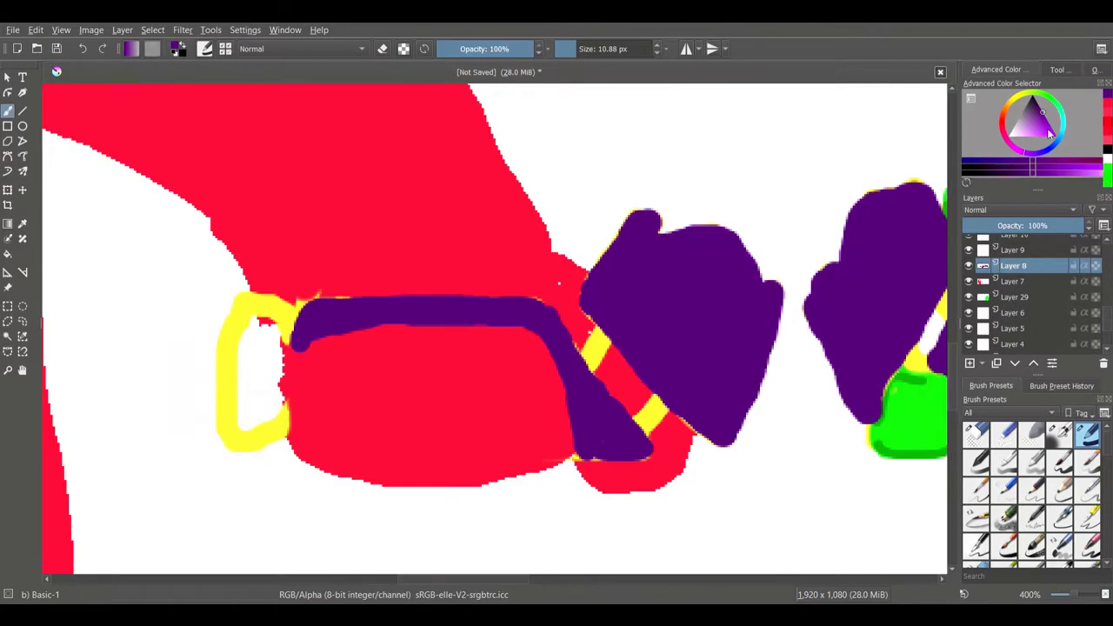
pyautogui.moveTo(235, 432)
pyautogui.mouseDown()
pyautogui.moveTo(259, 306)
pyautogui.moveTo(297, 317)
pyautogui.mouseUp()
pyautogui.click(1094, 69)
pyautogui.click(1068, 118)
pyautogui.moveTo(513, 335); pyautogui.dragTo(592, 317)
# Step: Paint a slanted white stripe beside the inner flared end of each candy-shaped object
pyautogui.click(1011, 72)
pyautogui.click(1030, 103)
pyautogui.press(']')
pyautogui.moveTo(217, 409); pyautogui.dragTo(265, 344)
pyautogui.click(1095, 70)
pyautogui.click(1026, 129)
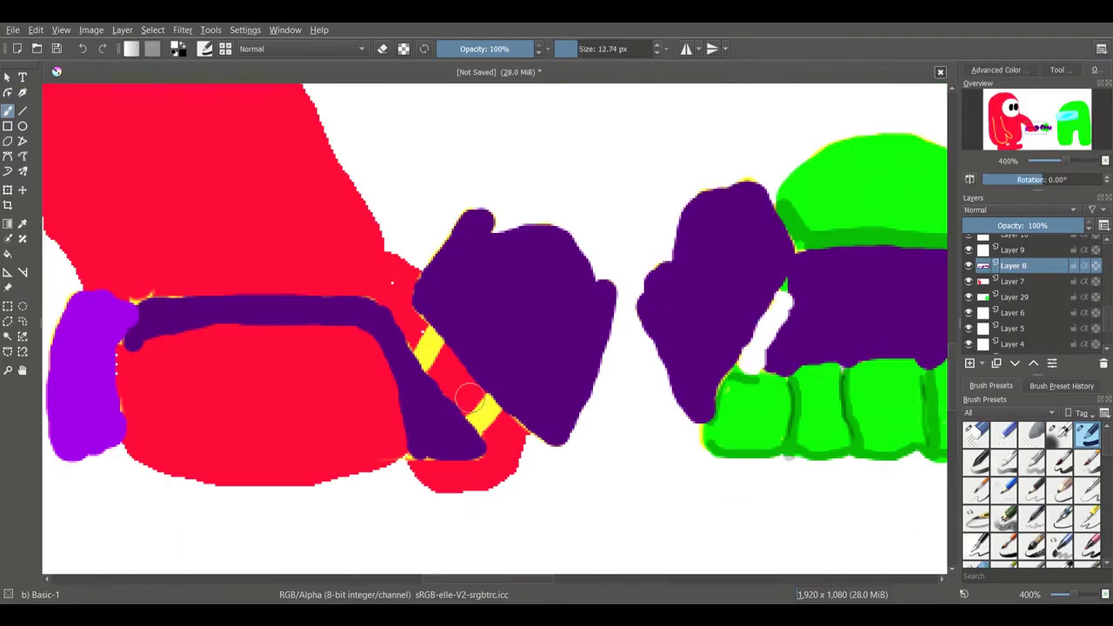
pyautogui.moveTo(417, 339); pyautogui.dragTo(500, 426)
# Step: Recolour the yellow outline of the red character's side arm in dark red with a fill on Layer 7
pyautogui.moveTo(1067, 163); pyautogui.dragTo(1035, 163)
pyautogui.press('1')
pyautogui.click(996, 69)
pyautogui.press('f')
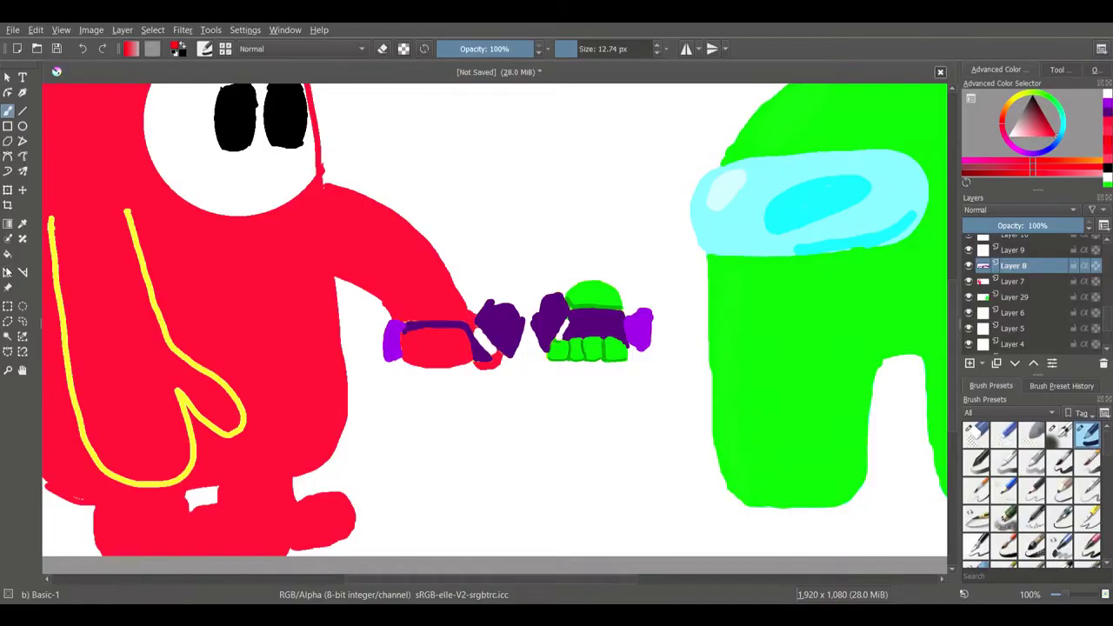
pyautogui.keyDown('ctrl'); pyautogui.click(228, 392); pyautogui.keyUp('ctrl')
pyautogui.click(238, 445)
pyautogui.hotkey('ctrl', 'z')
pyautogui.click(1000, 165)
pyautogui.click(186, 405)
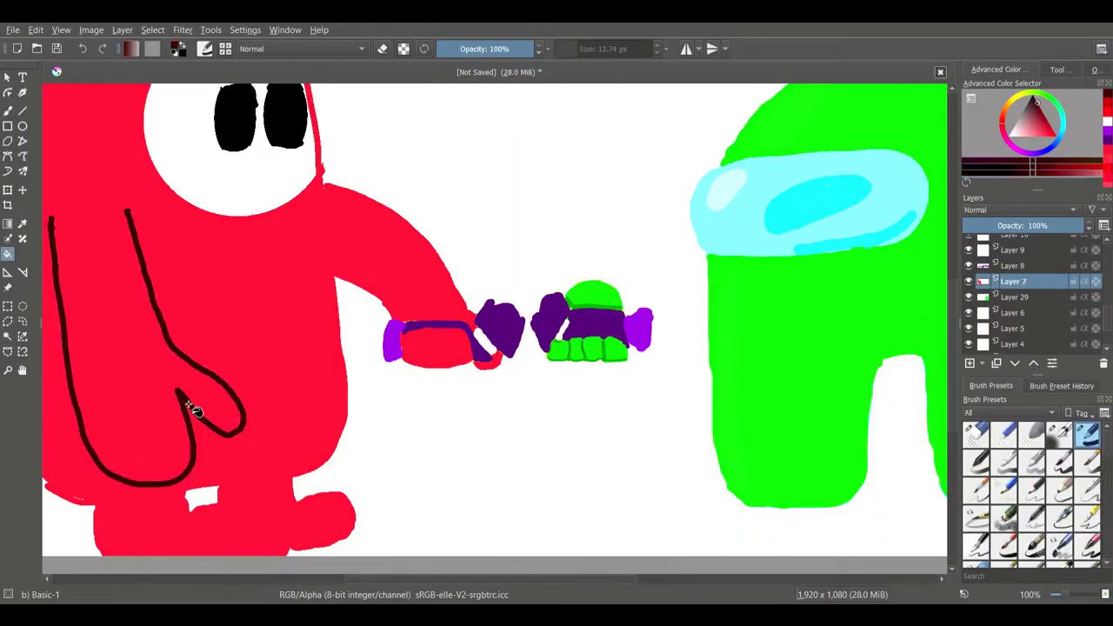
pyautogui.hotkey('ctrl', 'z')
pyautogui.hotkey('ctrl', 'shift', 'z')
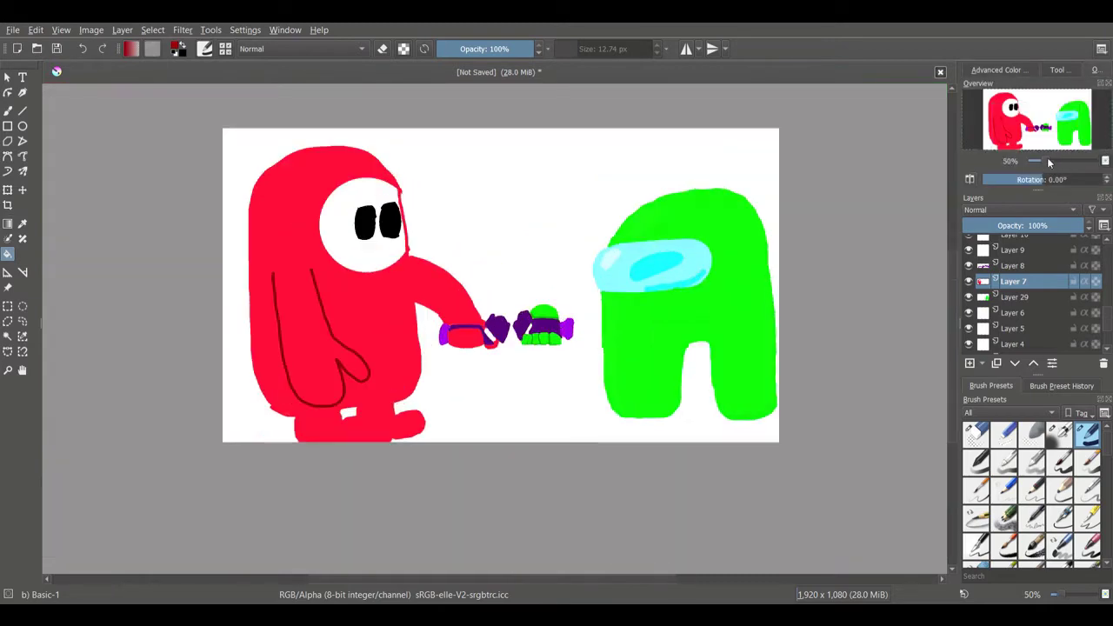
# Step: Shade the red character's back edge, side arm, shoulder and legs in dark red on Layer 7 using Airbrush Soft at 25.27 px
pyautogui.click(1094, 70)
pyautogui.click(996, 70)
pyautogui.moveTo(1044, 164)
pyautogui.mouseDown()
pyautogui.moveTo(1017, 163)
pyautogui.moveTo(1052, 158)
pyautogui.mouseUp()
pyautogui.click(1059, 433)
pyautogui.click(1094, 70)
pyautogui.moveTo(373, 444)
pyautogui.mouseDown()
pyautogui.moveTo(363, 450)
pyautogui.moveTo(326, 95)
pyautogui.mouseUp()
pyautogui.press('-')
pyautogui.moveTo(327, 200); pyautogui.dragTo(385, 493)
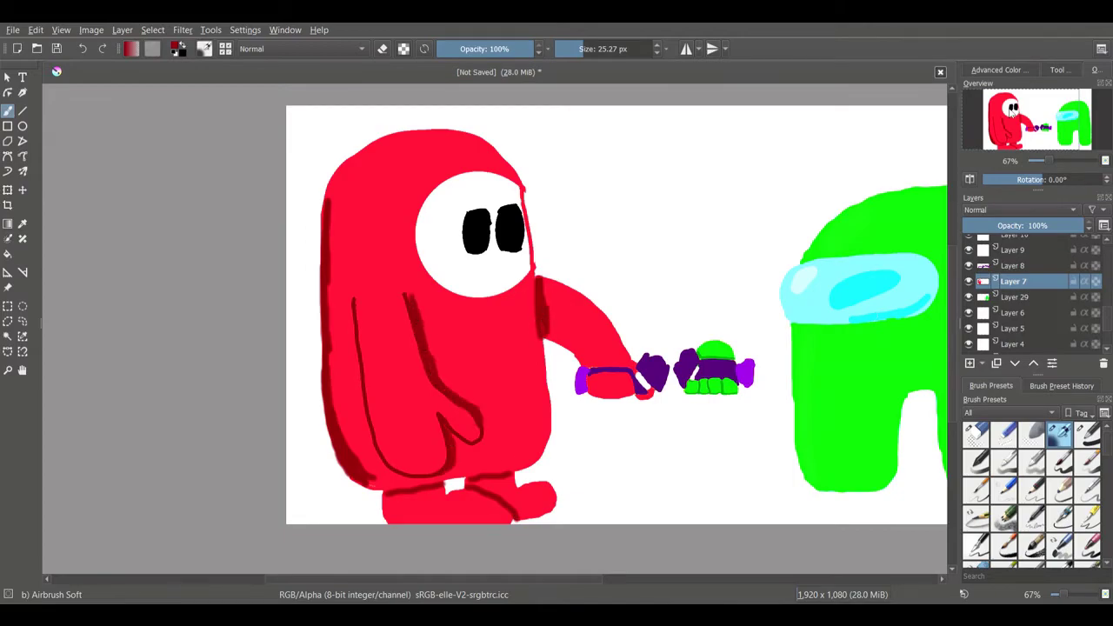
# Step: Paint a light grey shadow along the inner back curve of the red character's white face at 14.80 px
pyautogui.click(996, 70)
pyautogui.press('+')
pyautogui.press('+')
pyautogui.press('+')
pyautogui.scroll(5, 525, 375)
pyautogui.keyDown('ctrl'); pyautogui.click(525, 375); pyautogui.keyUp('ctrl')
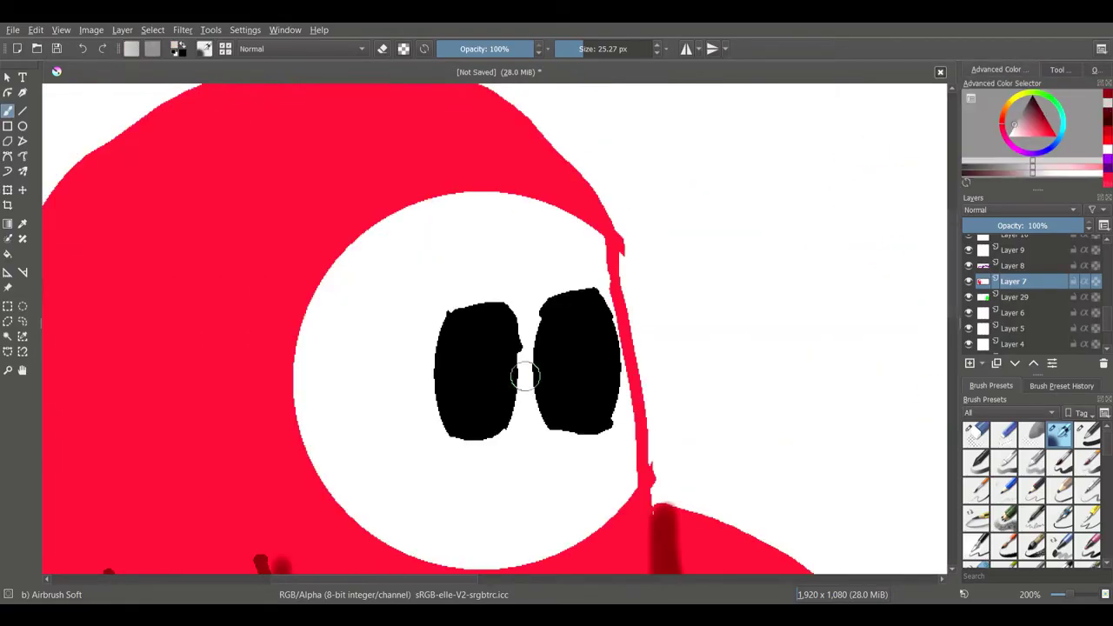
pyautogui.press('[')
pyautogui.press('[')
pyautogui.moveTo(341, 254)
pyautogui.mouseDown()
pyautogui.moveTo(319, 443)
pyautogui.moveTo(478, 566)
pyautogui.mouseUp()
pyautogui.moveTo(300, 418); pyautogui.dragTo(343, 251)
pyautogui.moveTo(440, 200); pyautogui.dragTo(372, 229)
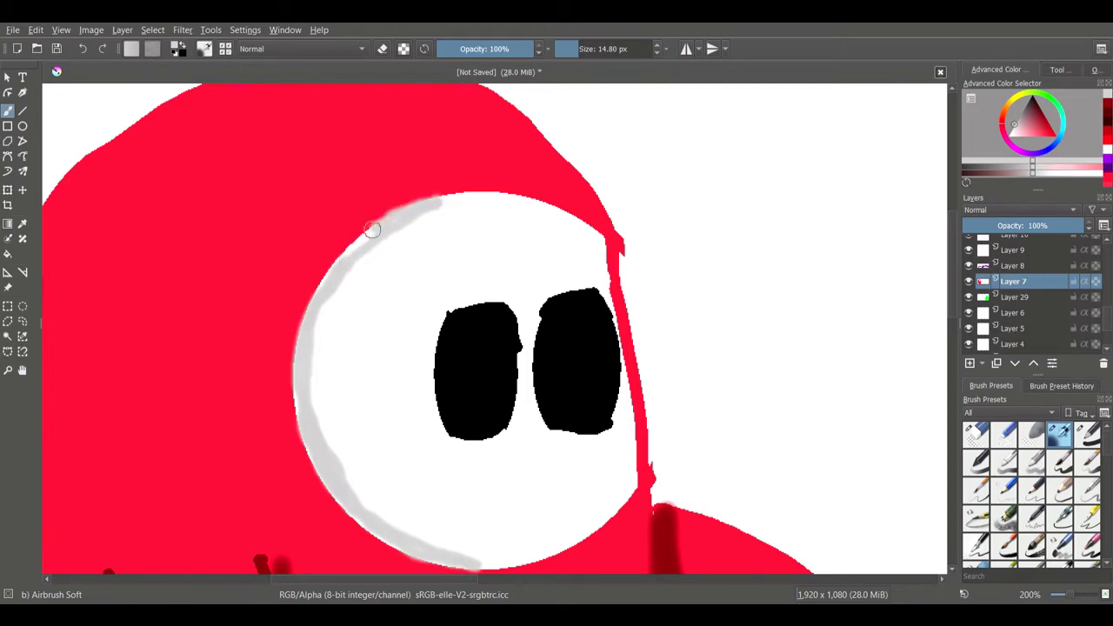
# Step: Paint soft pink highlights on the red character's head, belly and lower front edge with the airbrush at 30.19 px
pyautogui.click(1095, 70)
pyautogui.press('-')
pyautogui.press('-')
pyautogui.press('-')
pyautogui.press('-')
pyautogui.press('+')
pyautogui.press('+')
pyautogui.press('+')
pyautogui.click(995, 69)
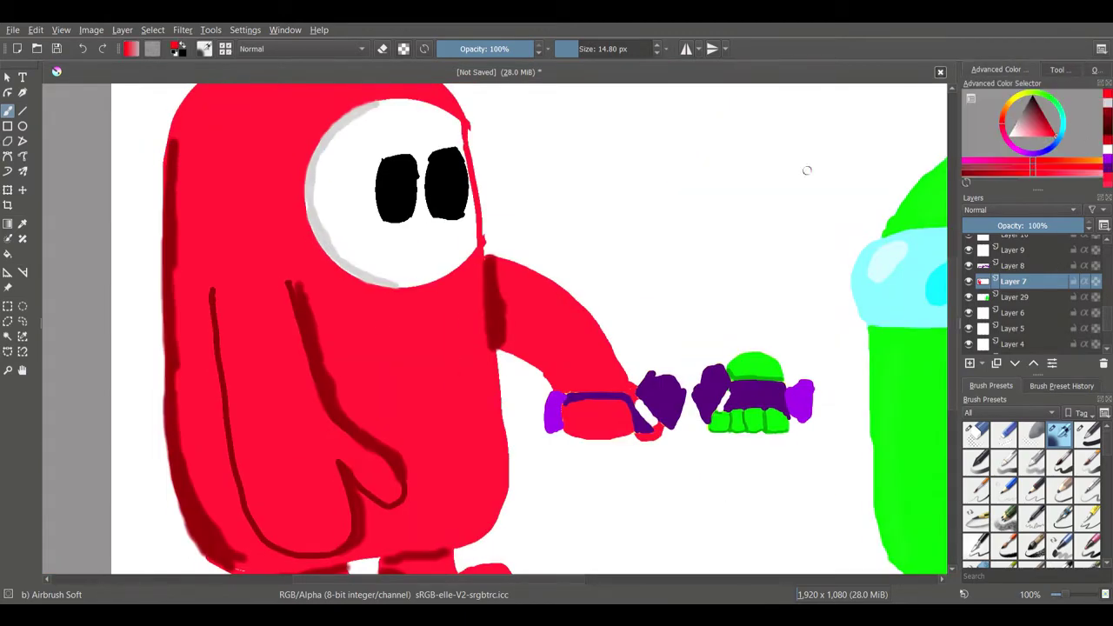
pyautogui.click(609, 52)
pyautogui.moveTo(474, 374); pyautogui.dragTo(466, 483)
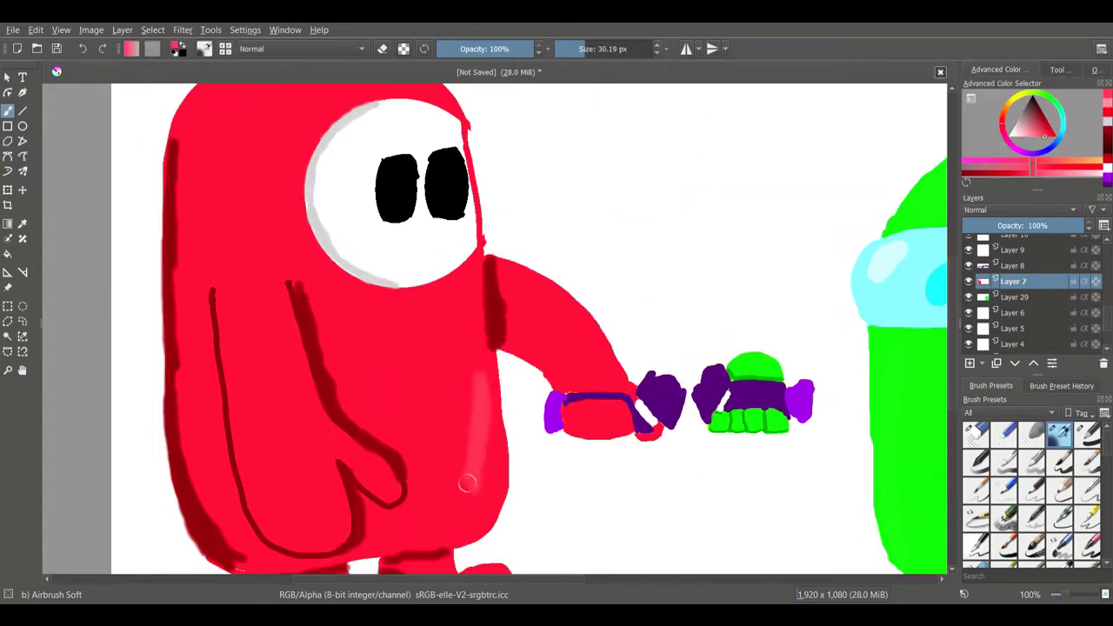
pyautogui.click(1096, 69)
pyautogui.press('-')
pyautogui.click(1047, 160)
pyautogui.press('+')
# Step: Add faint dark-grey highlights to both of the red character's black eyes with the airbrush at 18.29 px
pyautogui.click(996, 69)
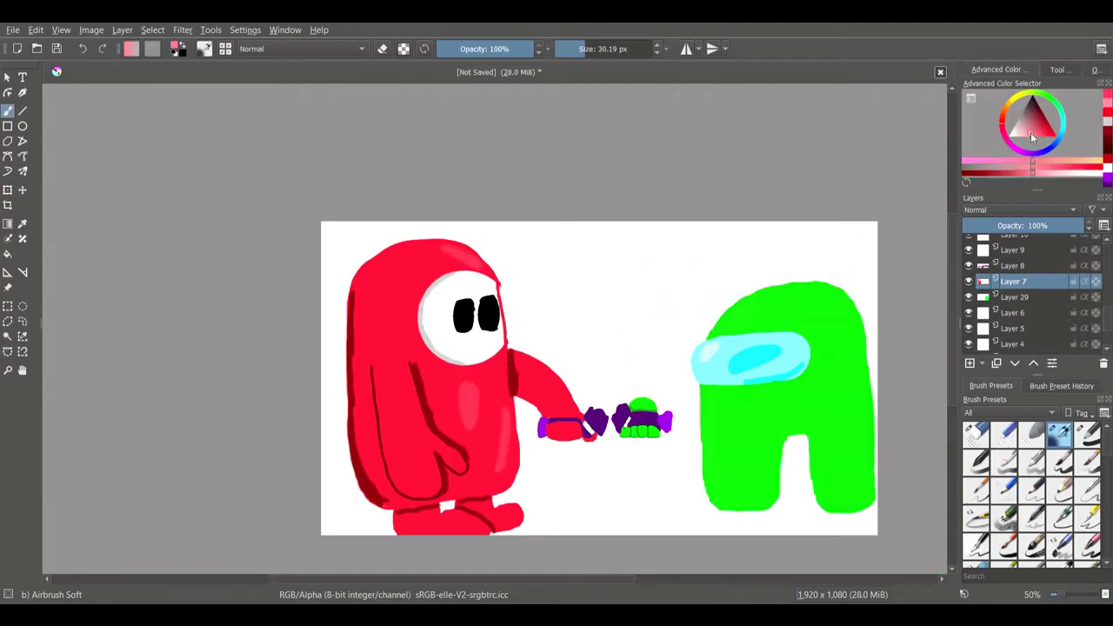
pyautogui.click(1096, 70)
pyautogui.press('+')
pyautogui.press('+')
pyautogui.press('+')
pyautogui.press('+')
pyautogui.moveTo(390, 222); pyautogui.dragTo(382, 313)
pyautogui.moveTo(474, 213); pyautogui.dragTo(491, 277)
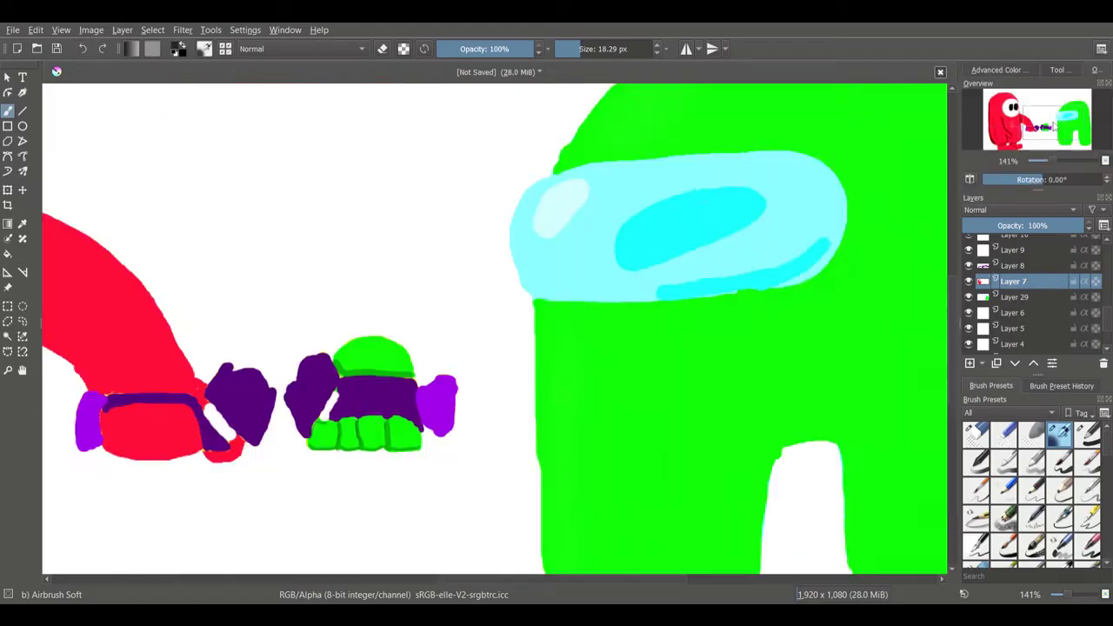
# Step: Paint the whole background pale yellow on Layer 6 using the Basic-1 brush at 301.65 px
pyautogui.press('2')
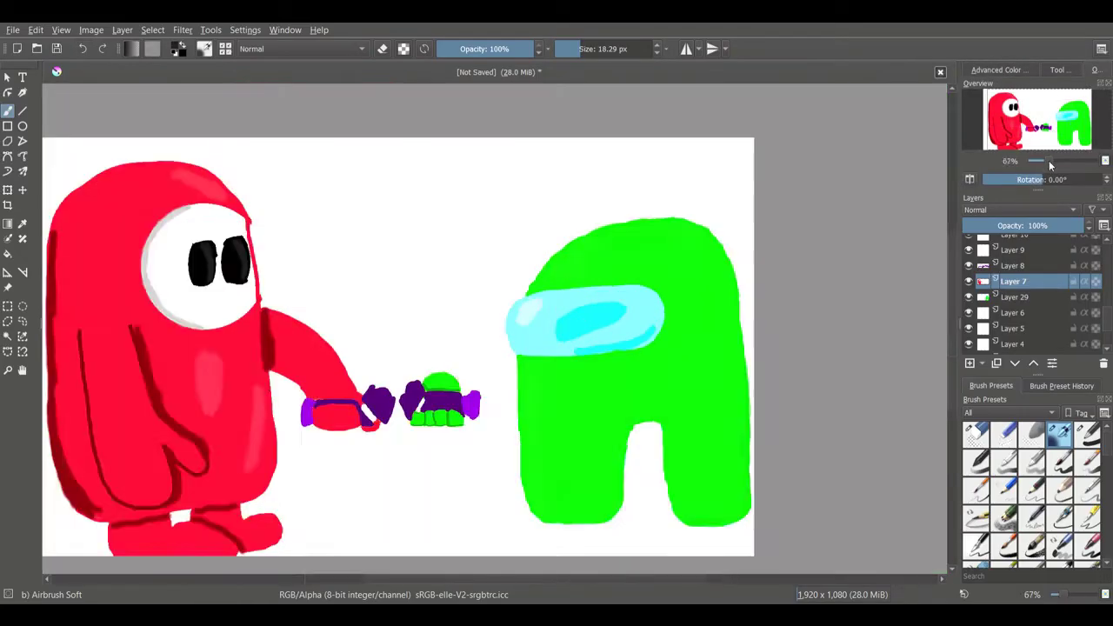
pyautogui.press('1')
pyautogui.click(1012, 312)
pyautogui.click(1088, 432)
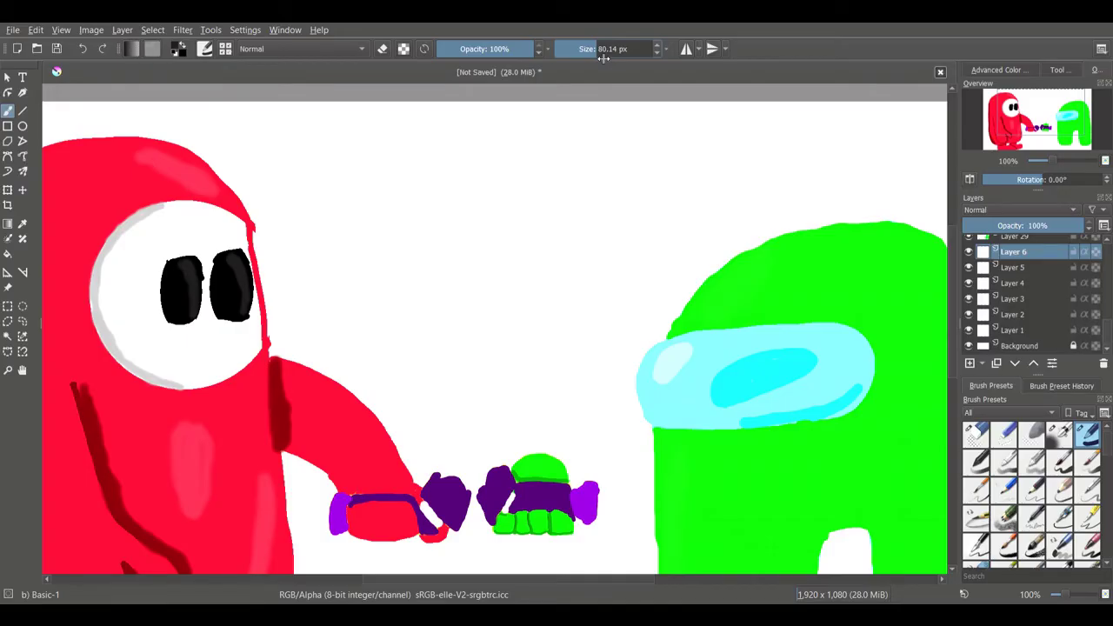
pyautogui.moveTo(603, 58); pyautogui.dragTo(644, 49)
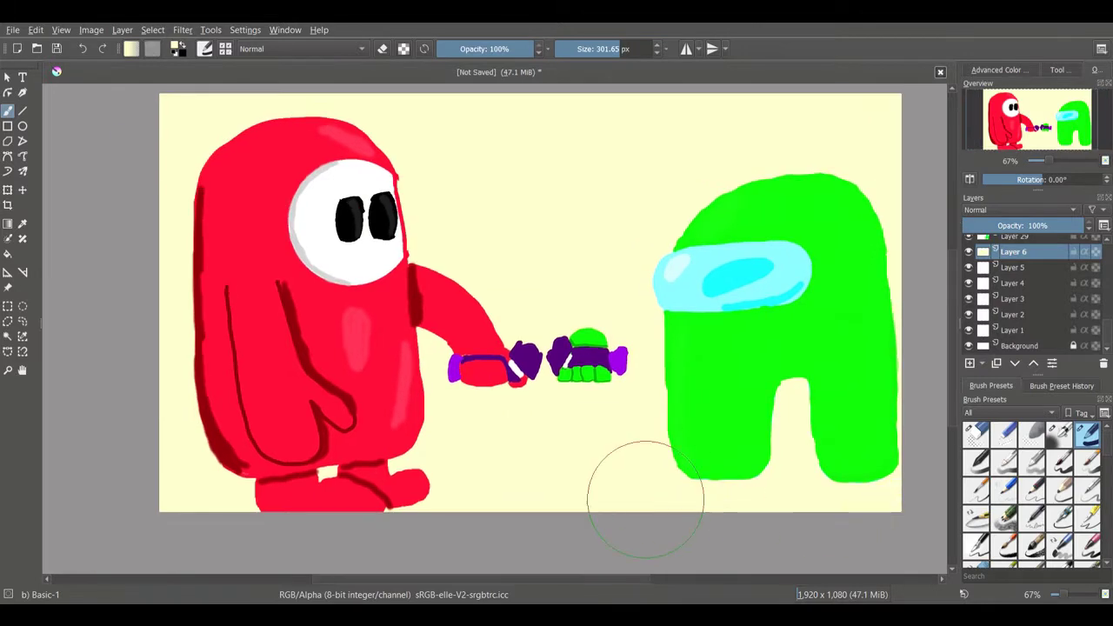
# Step: Paint a dark brown floor strip across the lower part of the background on Layer 6
pyautogui.click(995, 70)
pyautogui.moveTo(609, 48); pyautogui.dragTo(564, 48)
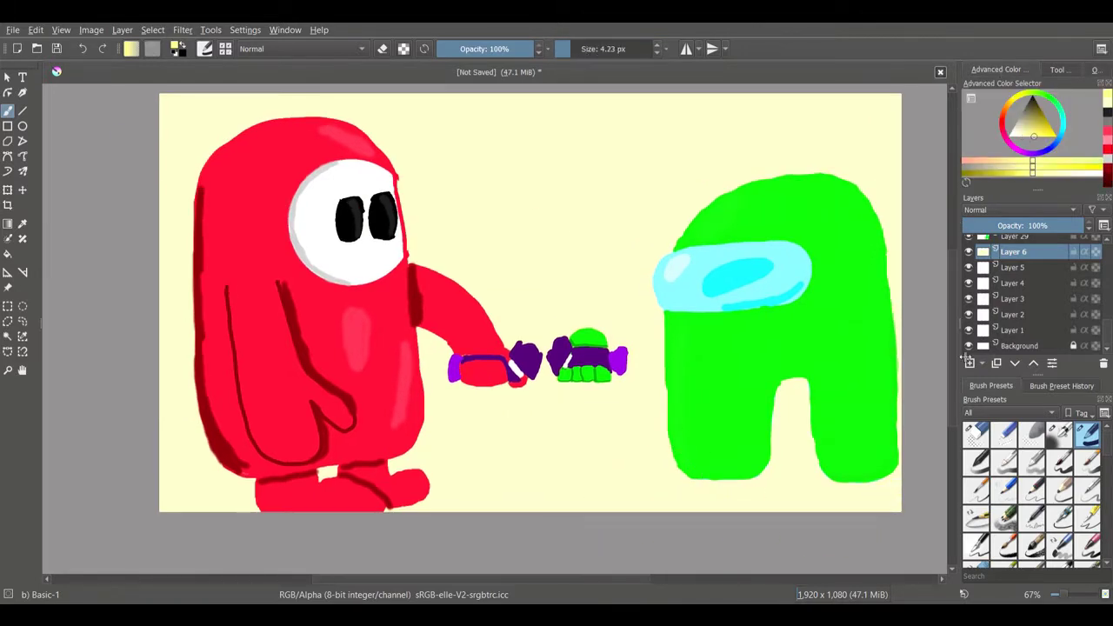
pyautogui.click(1011, 103)
pyautogui.click(1040, 108)
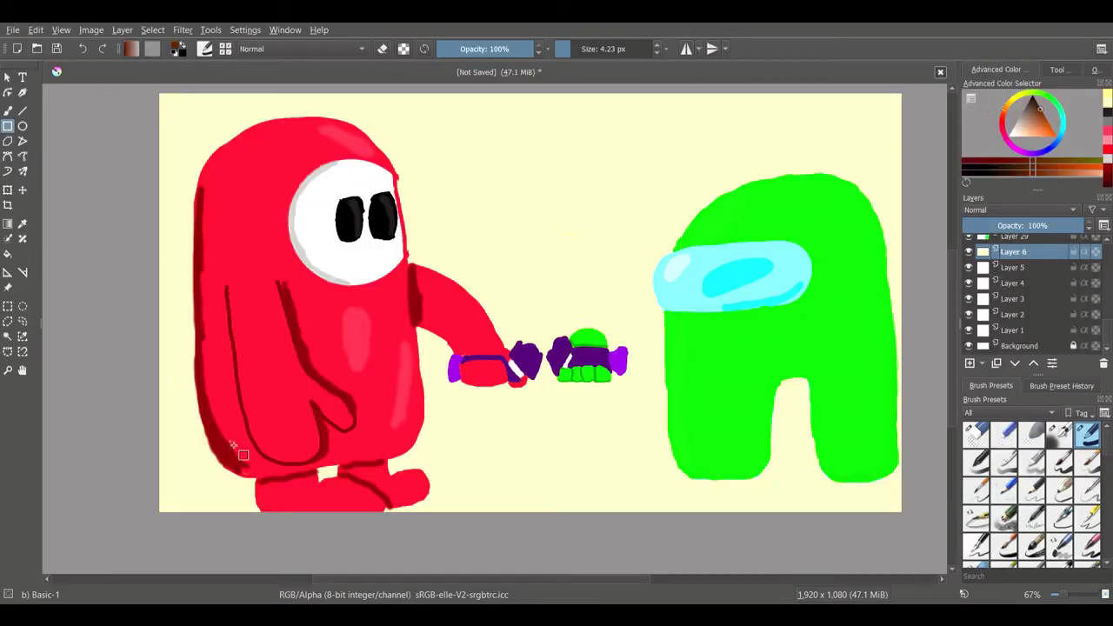
pyautogui.press('b')
pyautogui.moveTo(896, 450); pyautogui.dragTo(165, 487)
pyautogui.moveTo(669, 486)
pyautogui.mouseDown()
pyautogui.moveTo(178, 474)
pyautogui.moveTo(635, 497)
pyautogui.mouseUp()
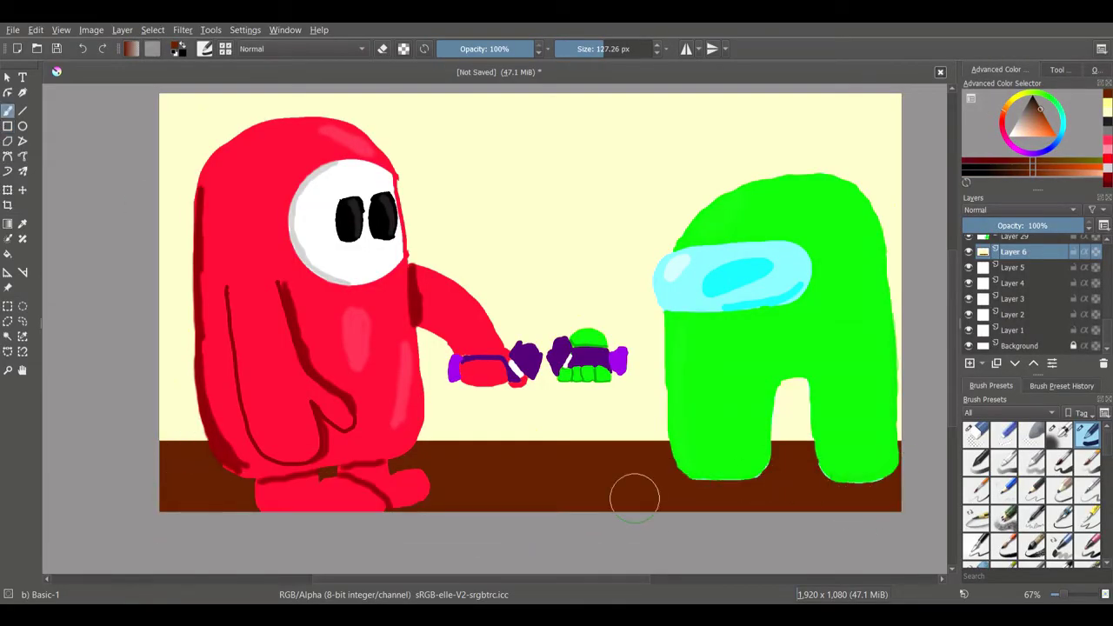
# Step: Divide the brown floor into wooden planks with straight near-black horizontal lines and short vertical joints at 7.04 px
pyautogui.press('k')
pyautogui.press('k')
pyautogui.press('v')
pyautogui.moveTo(160, 454); pyautogui.dragTo(901, 454)
pyautogui.moveTo(160, 487); pyautogui.dragTo(901, 487)
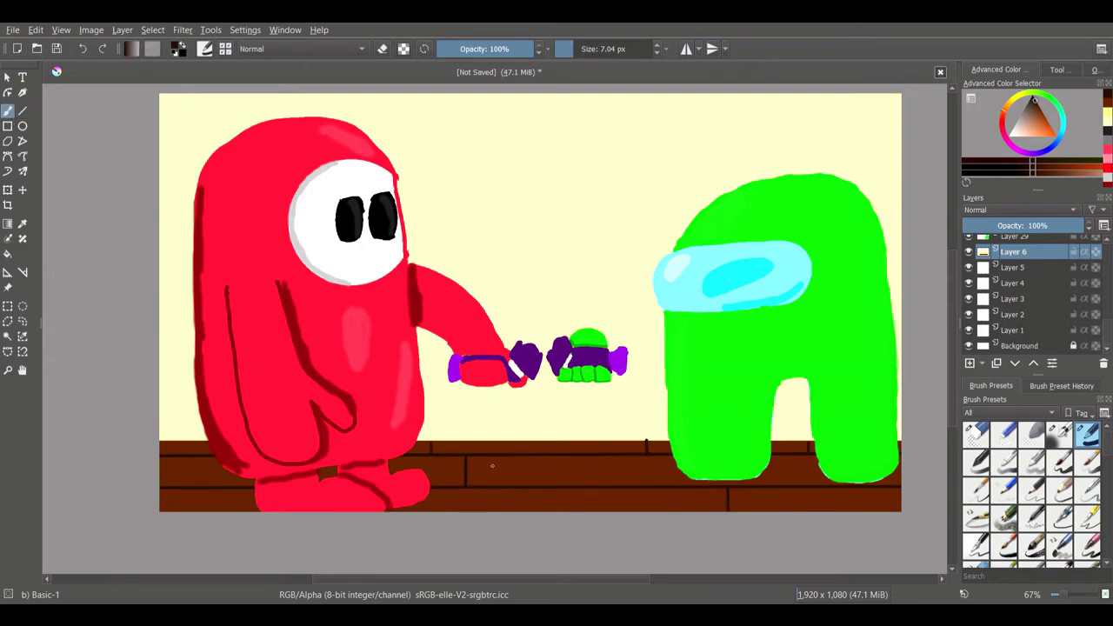
# Step: Draw thin dark wood-grain lines and round knots over the floor planks
pyautogui.moveTo(480, 461); pyautogui.dragTo(676, 462)
pyautogui.moveTo(478, 478); pyautogui.dragTo(688, 477)
pyautogui.moveTo(758, 477); pyautogui.dragTo(830, 475)
pyautogui.moveTo(178, 489); pyautogui.dragTo(678, 497)
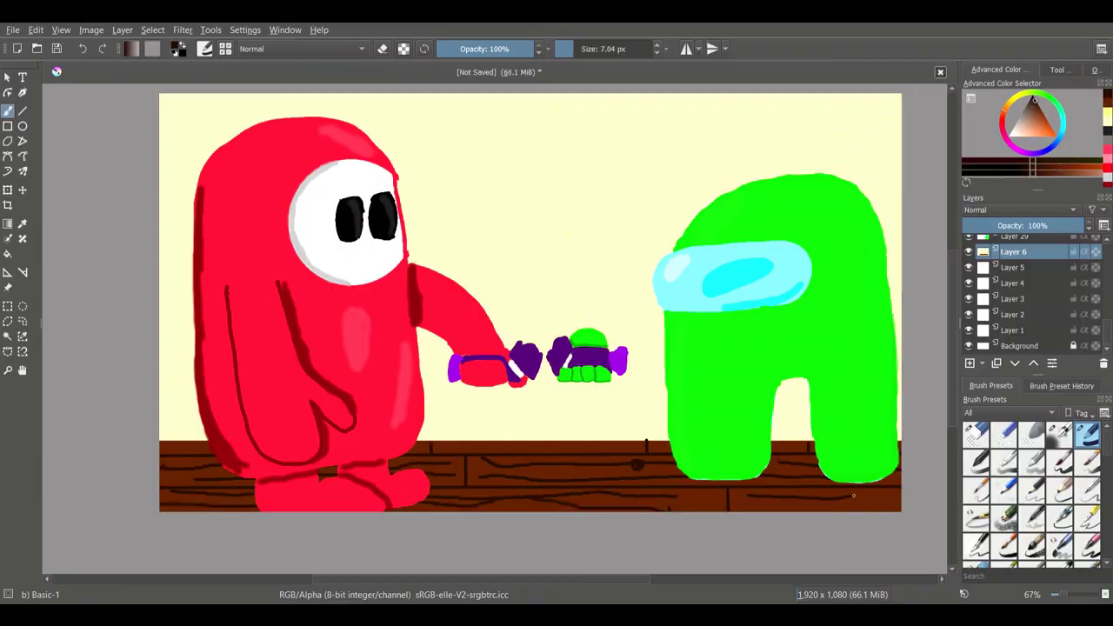
pyautogui.moveTo(751, 509); pyautogui.dragTo(901, 506)
pyautogui.moveTo(163, 445); pyautogui.dragTo(211, 445)
pyautogui.moveTo(446, 447); pyautogui.dragTo(644, 447)
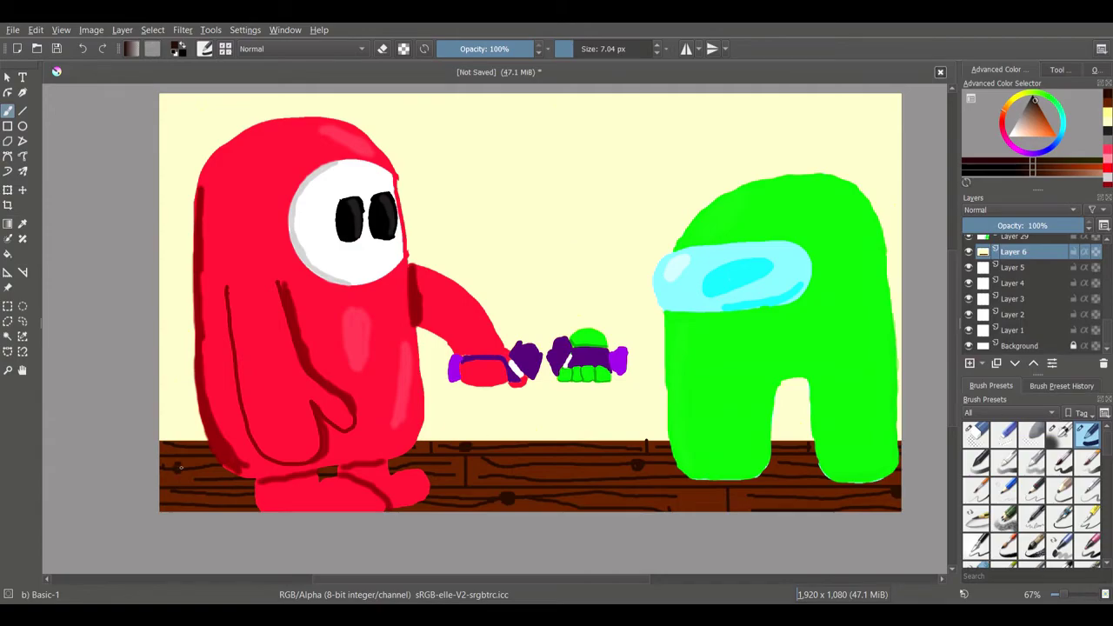
# Step: Place Layer 5 above Layer 6 and outline a dark red rectangular fireplace with a tapering chimney between the characters
pyautogui.hotkey('ctrl', 'pagedown')
pyautogui.press('r')
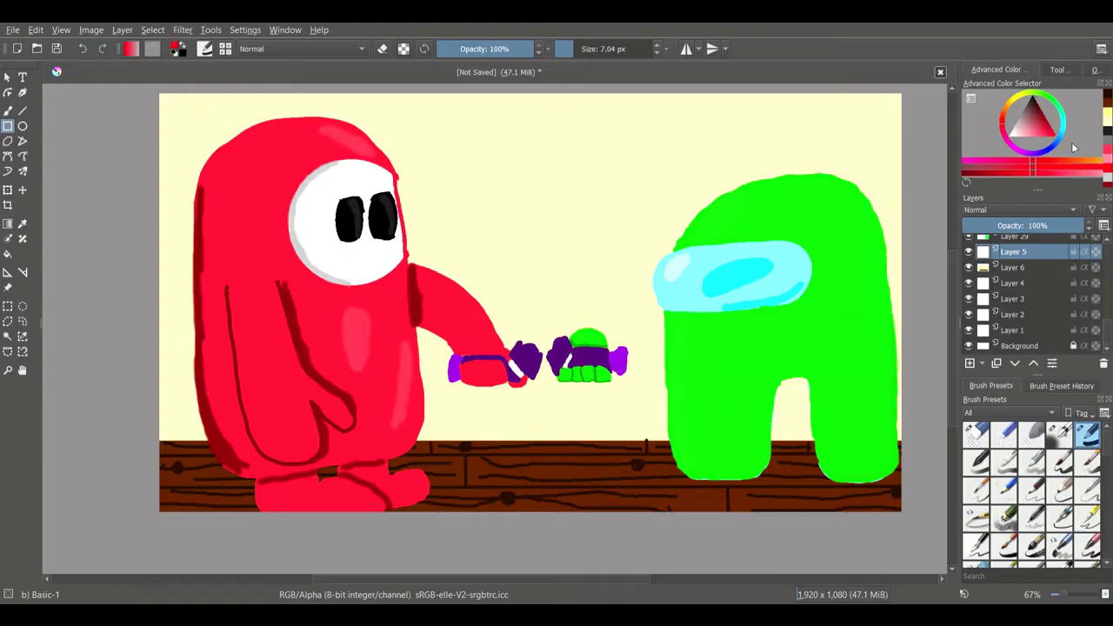
pyautogui.moveTo(674, 442); pyautogui.dragTo(402, 254)
pyautogui.click(23, 110)
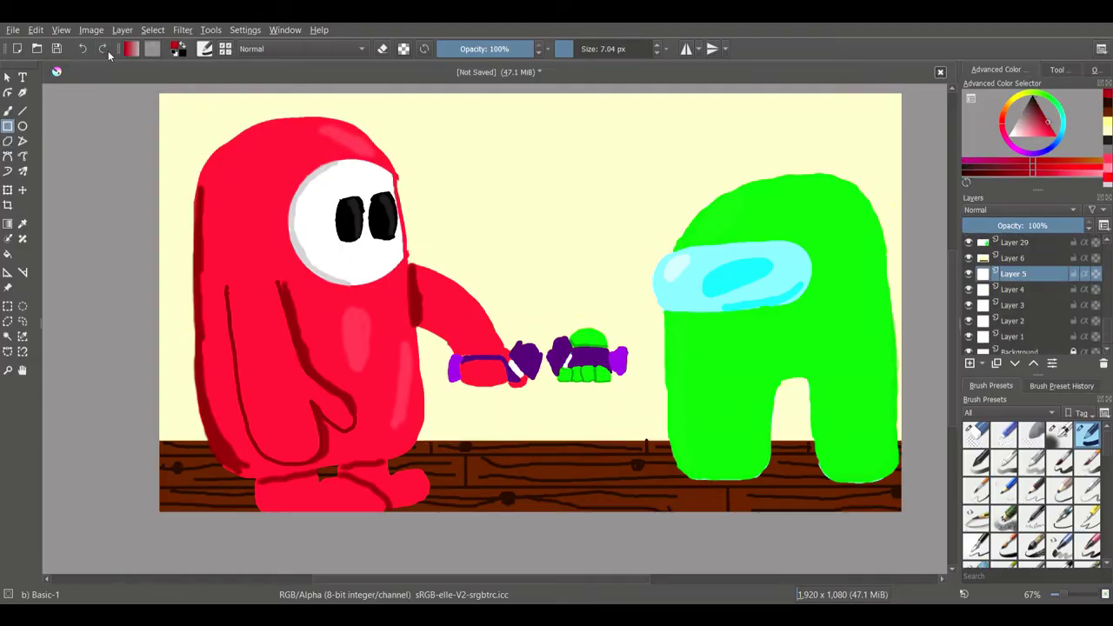
pyautogui.click(7, 141)
pyautogui.click(616, 251)
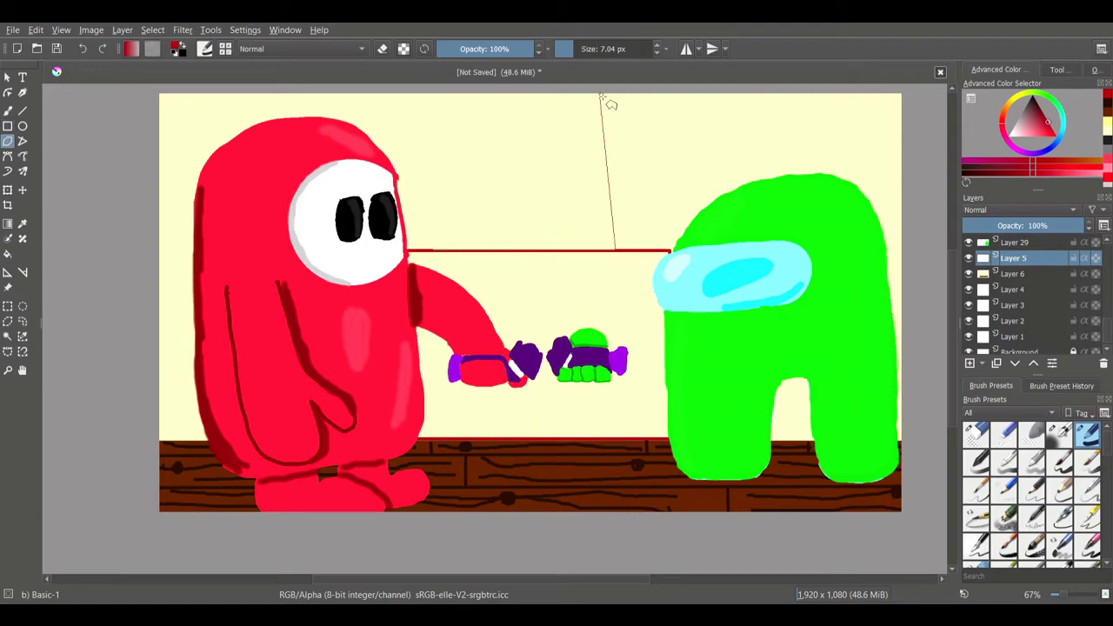
pyautogui.doubleClick(440, 251)
# Step: Outline a rectangular firebox inside the fireplace, then fill the chimney and surround dark red and the opening near-black
pyautogui.press('r')
pyautogui.moveTo(648, 287); pyautogui.dragTo(424, 422)
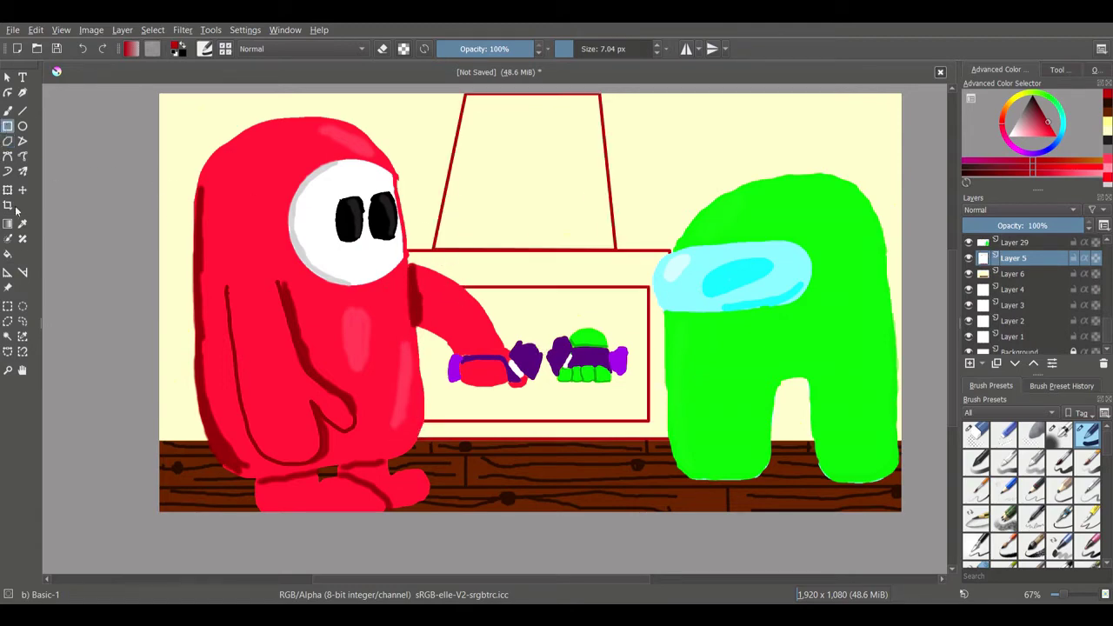
pyautogui.press('f')
pyautogui.click(526, 174)
pyautogui.click(508, 394)
# Step: Paint a dark brown base and orange, yellow and red flames inside the firebox at 23.75 px
pyautogui.press('b')
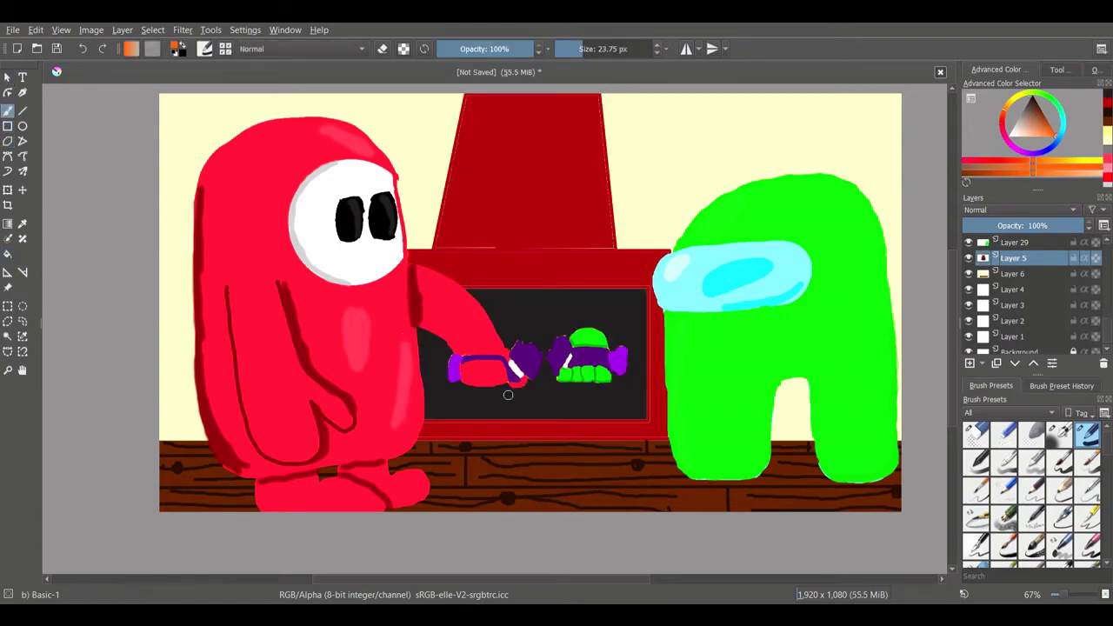
pyautogui.click(1038, 101)
pyautogui.moveTo(462, 409); pyautogui.dragTo(496, 404)
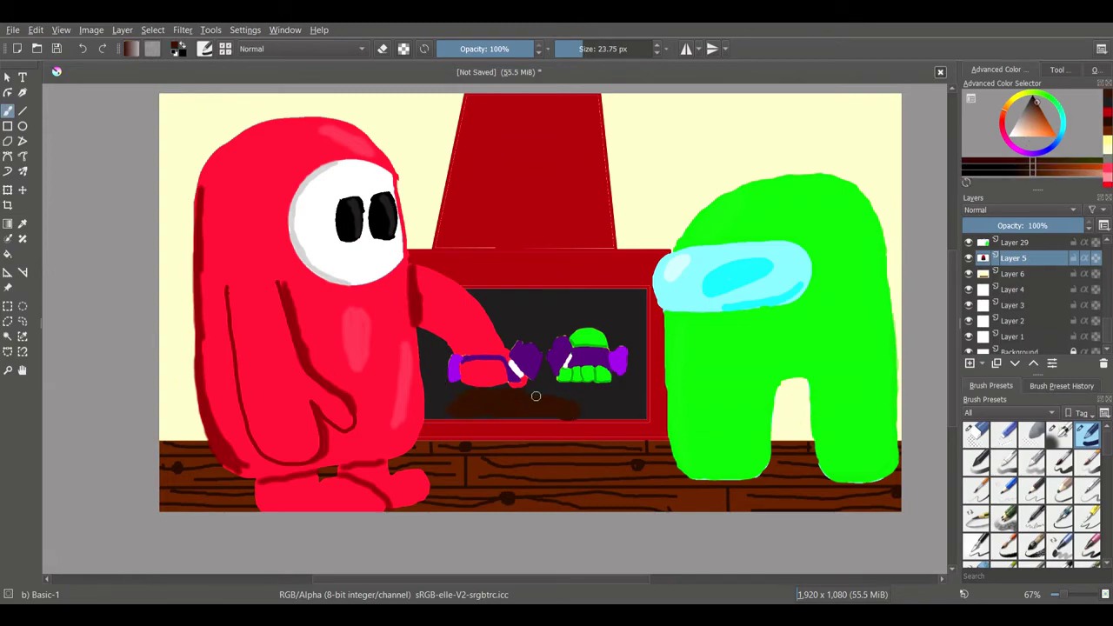
pyautogui.click(1056, 136)
pyautogui.moveTo(496, 331)
pyautogui.mouseDown()
pyautogui.moveTo(578, 313)
pyautogui.moveTo(557, 383)
pyautogui.mouseUp()
pyautogui.moveTo(609, 373); pyautogui.dragTo(624, 392)
pyautogui.click(1054, 99)
pyautogui.moveTo(543, 311); pyautogui.dragTo(561, 347)
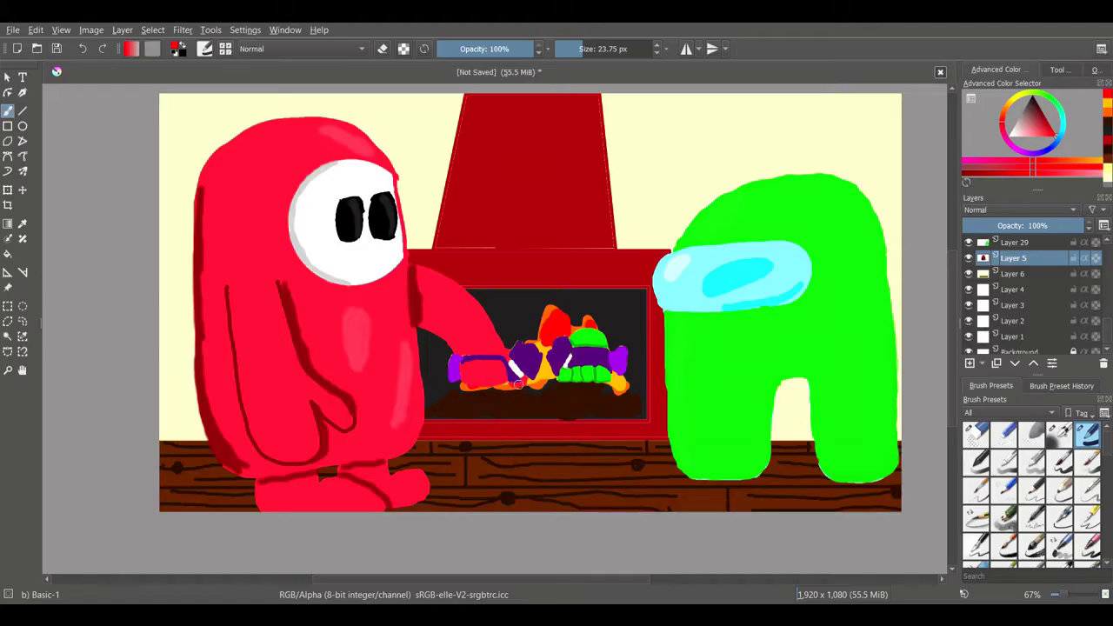
# Step: Draw straight white mortar lines across the chimney and fireplace surround with the Line tool at 14.80 px
pyautogui.press('v')
pyautogui.moveTo(462, 114); pyautogui.dragTo(602, 114)
pyautogui.moveTo(456, 156); pyautogui.dragTo(607, 156)
pyautogui.moveTo(448, 196); pyautogui.dragTo(610, 196)
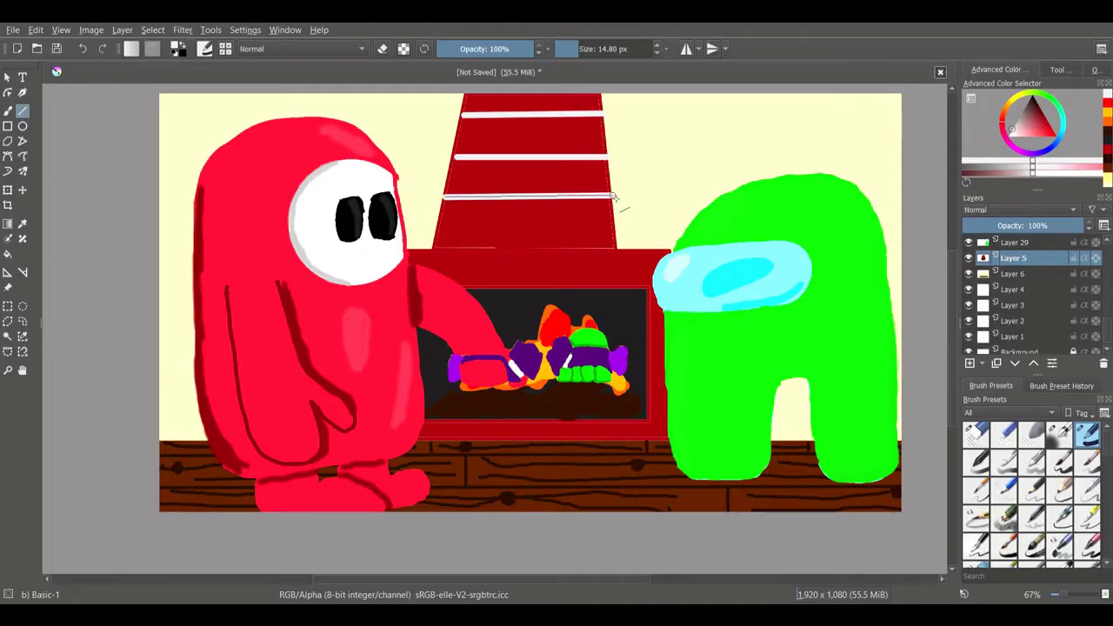
pyautogui.moveTo(435, 234); pyautogui.dragTo(616, 234)
pyautogui.moveTo(411, 273); pyautogui.dragTo(654, 273)
pyautogui.moveTo(648, 313); pyautogui.dragTo(666, 313)
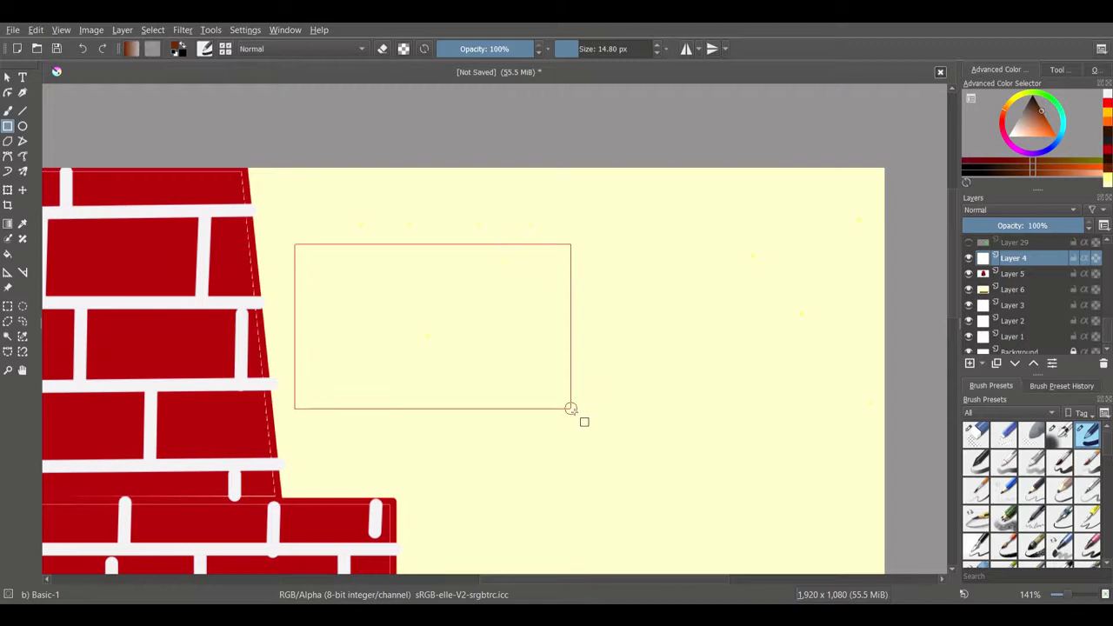
# Step: Draw a brown rectangular picture frame beside the chimney on Layer 4, fill it white and add a white hanging string
pyautogui.moveTo(577, 414); pyautogui.dragTo(572, 406)
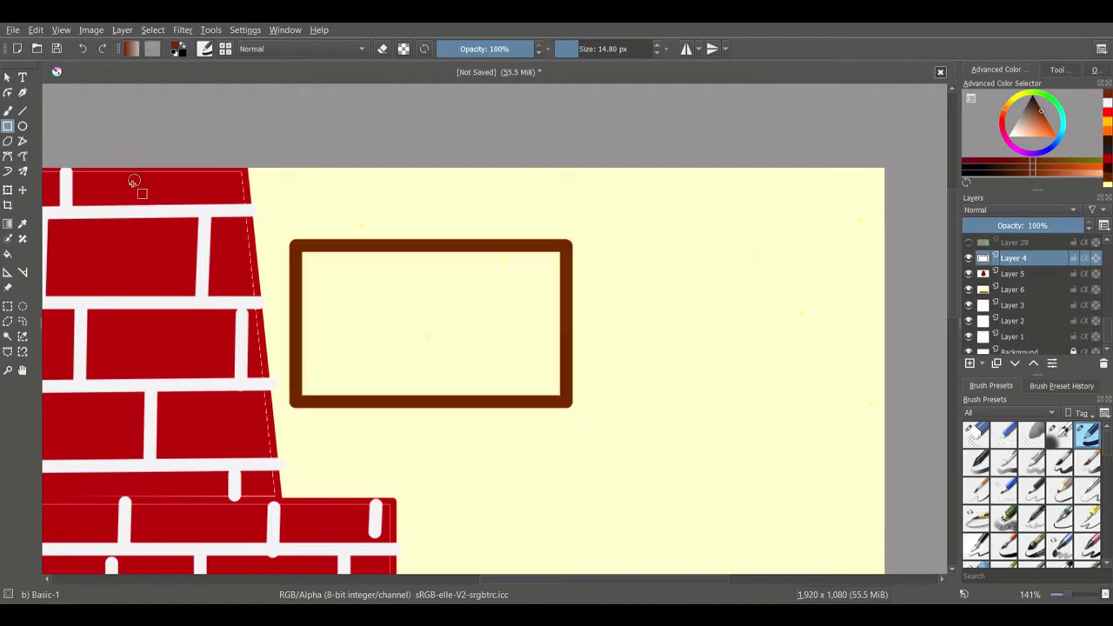
pyautogui.click(374, 259)
pyautogui.press('b')
pyautogui.moveTo(355, 236); pyautogui.dragTo(418, 175)
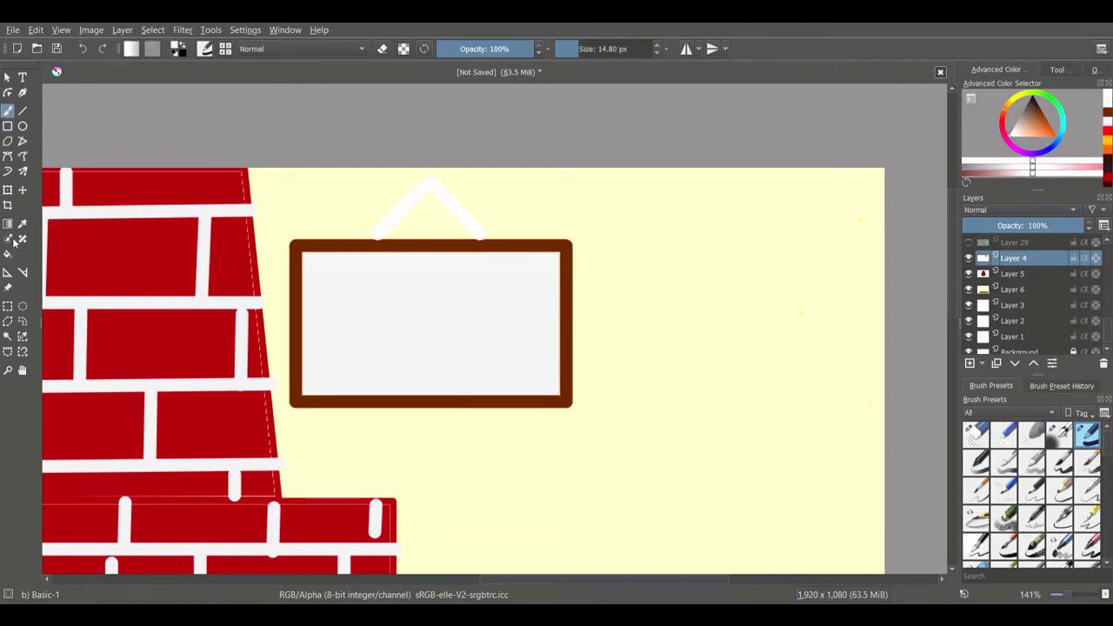
# Step: Doodle a small green character with a cyan visor inside the picture frame using a 7.72 px brush
pyautogui.click(579, 51)
pyautogui.click(1064, 128)
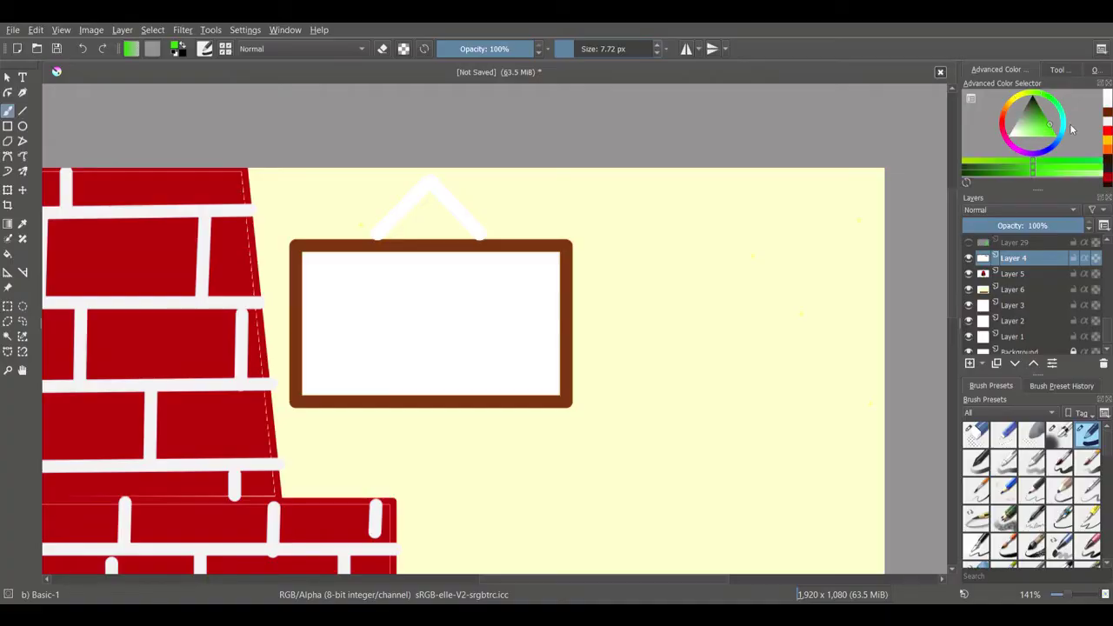
pyautogui.moveTo(488, 374)
pyautogui.mouseDown()
pyautogui.moveTo(521, 375)
pyautogui.moveTo(504, 348)
pyautogui.moveTo(515, 313)
pyautogui.mouseUp()
pyautogui.click(1069, 132)
# Step: Doodle a small pinkish-red character with a white face and two black eyes beside the green one in the frame
pyautogui.click(1002, 116)
pyautogui.moveTo(346, 318); pyautogui.dragTo(373, 374)
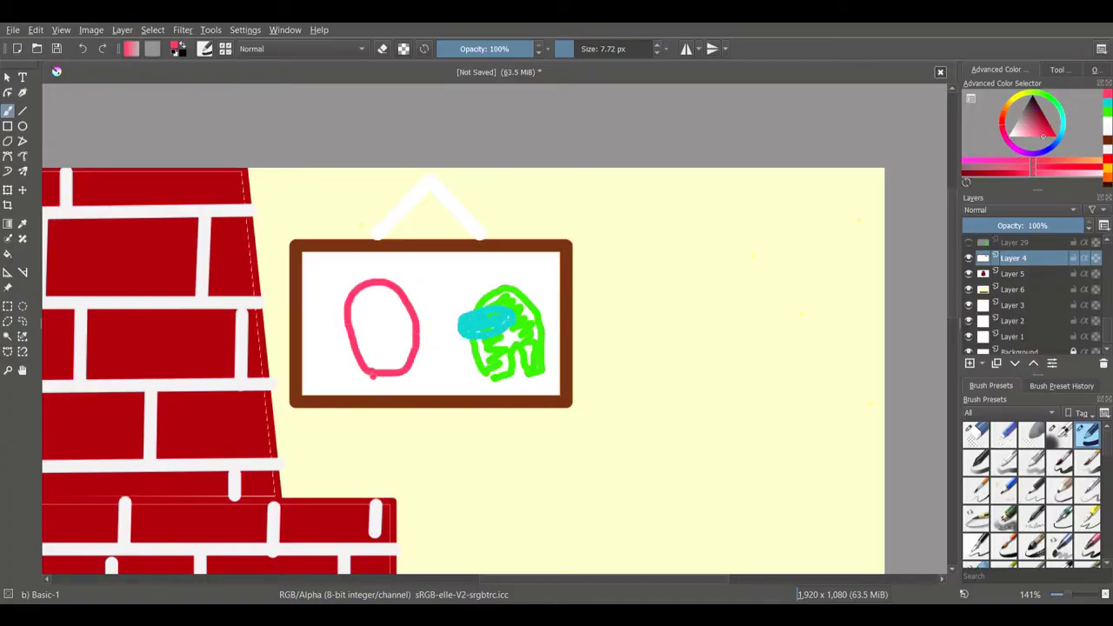
pyautogui.moveTo(357, 303)
pyautogui.mouseDown()
pyautogui.moveTo(382, 300)
pyautogui.moveTo(409, 324)
pyautogui.mouseUp()
pyautogui.click(1005, 135)
pyautogui.click(1059, 135)
pyautogui.click(395, 315)
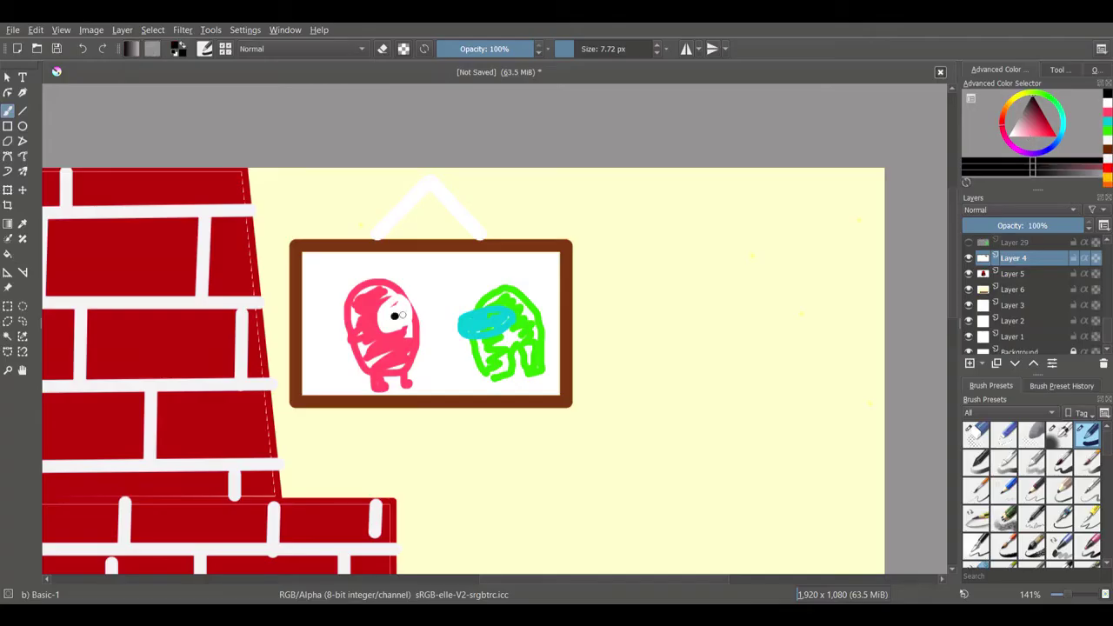
pyautogui.click(406, 315)
# Step: Try to letter "Best Friend" in blue across the lower part of the framed picture
pyautogui.click(1066, 144)
pyautogui.click(1066, 141)
pyautogui.moveTo(346, 352)
pyautogui.mouseDown()
pyautogui.moveTo(316, 386)
pyautogui.moveTo(336, 291)
pyautogui.moveTo(462, 288)
pyautogui.mouseUp()
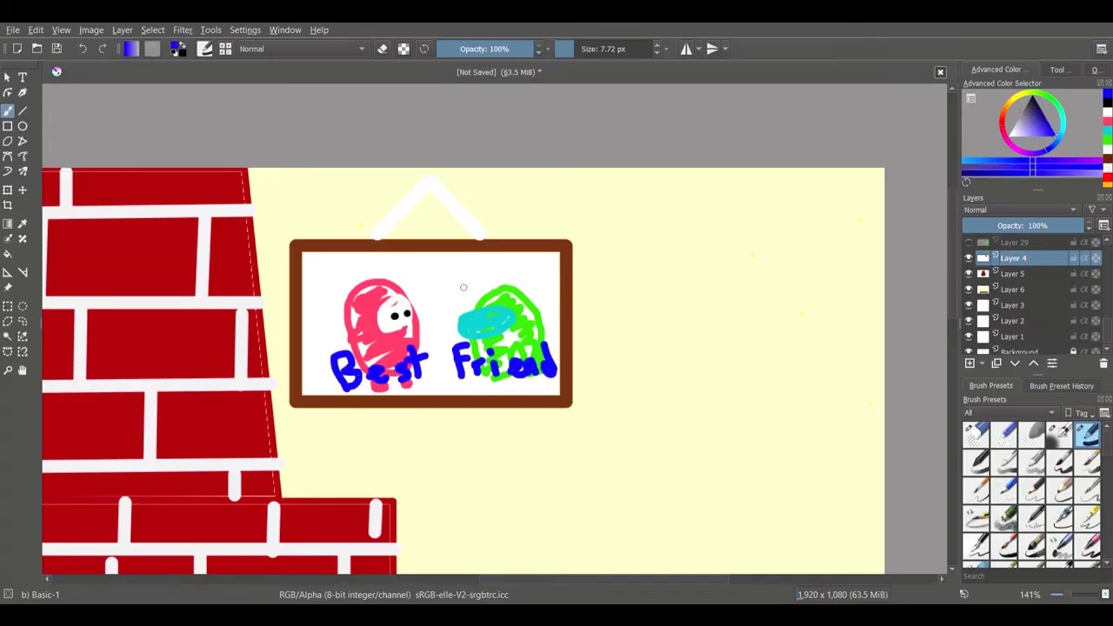
pyautogui.hotkey('ctrl', 'z')
pyautogui.hotkey('ctrl', 'z')
pyautogui.hotkey('ctrl', 'z')
pyautogui.hotkey('ctrl', 'z')
pyautogui.hotkey('ctrl', 'z')
pyautogui.hotkey('ctrl', 'z')
# Step: Letter "Best" above and "Friends" below the two doodled characters in blue inside the picture frame
pyautogui.moveTo(394, 294)
pyautogui.mouseDown()
pyautogui.moveTo(478, 267)
pyautogui.moveTo(406, 362)
pyautogui.moveTo(509, 369)
pyautogui.mouseUp()
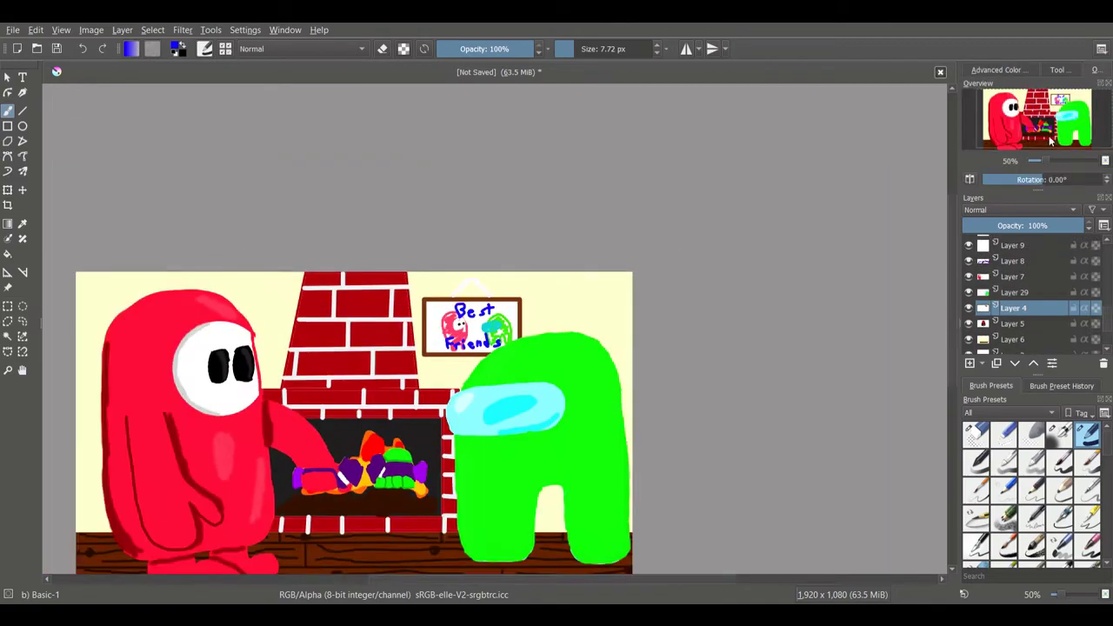
# Step: Paint short cyan dashes around the fireplace above the red character's hand on Layer 4 at 12.74 px
pyautogui.click(1053, 146)
pyautogui.click(996, 69)
pyautogui.moveTo(479, 305); pyautogui.dragTo(496, 298)
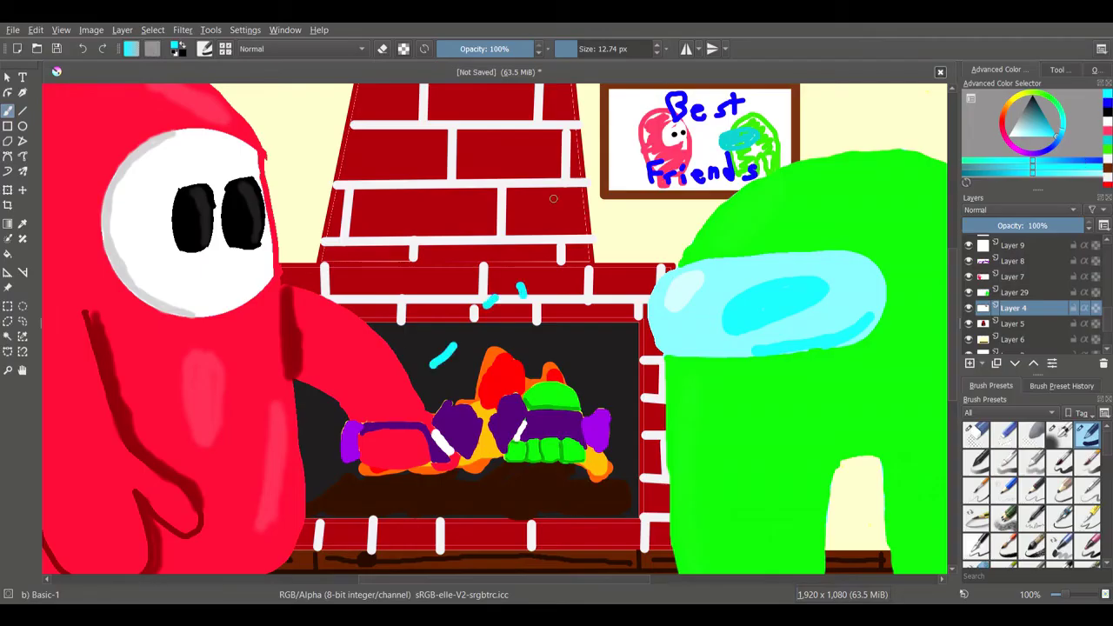
pyautogui.moveTo(435, 365)
pyautogui.mouseDown()
pyautogui.moveTo(452, 348)
pyautogui.moveTo(496, 346)
pyautogui.mouseUp()
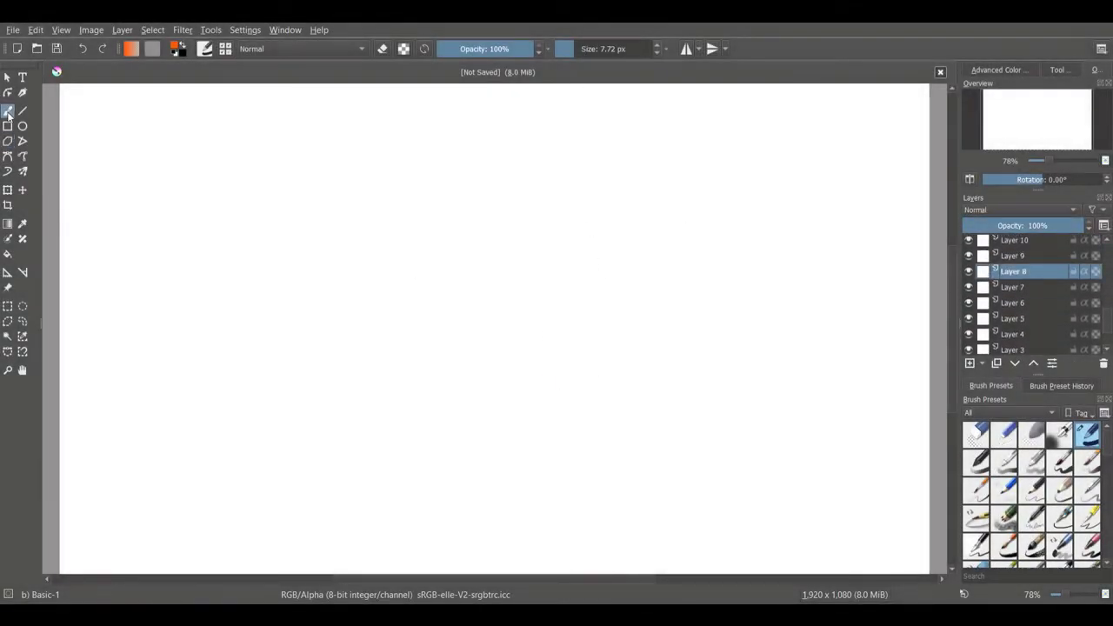
# Step: Outline a large tilted box with a narrow side face in orange on Layer 8 of the blank canvas, erasing stray line ends
pyautogui.moveTo(606, 388); pyautogui.dragTo(733, 293)
pyautogui.hotkey('ctrl', 'z')
pyautogui.moveTo(573, 414)
pyautogui.mouseDown()
pyautogui.moveTo(735, 249)
pyautogui.moveTo(709, 564)
pyautogui.mouseUp()
pyautogui.moveTo(734, 250); pyautogui.dragTo(852, 391)
pyautogui.moveTo(733, 252)
pyautogui.mouseDown()
pyautogui.moveTo(790, 242)
pyautogui.moveTo(898, 415)
pyautogui.mouseUp()
pyautogui.moveTo(713, 562); pyautogui.dragTo(887, 423)
pyautogui.press('e')
pyautogui.moveTo(900, 414); pyautogui.dragTo(904, 387)
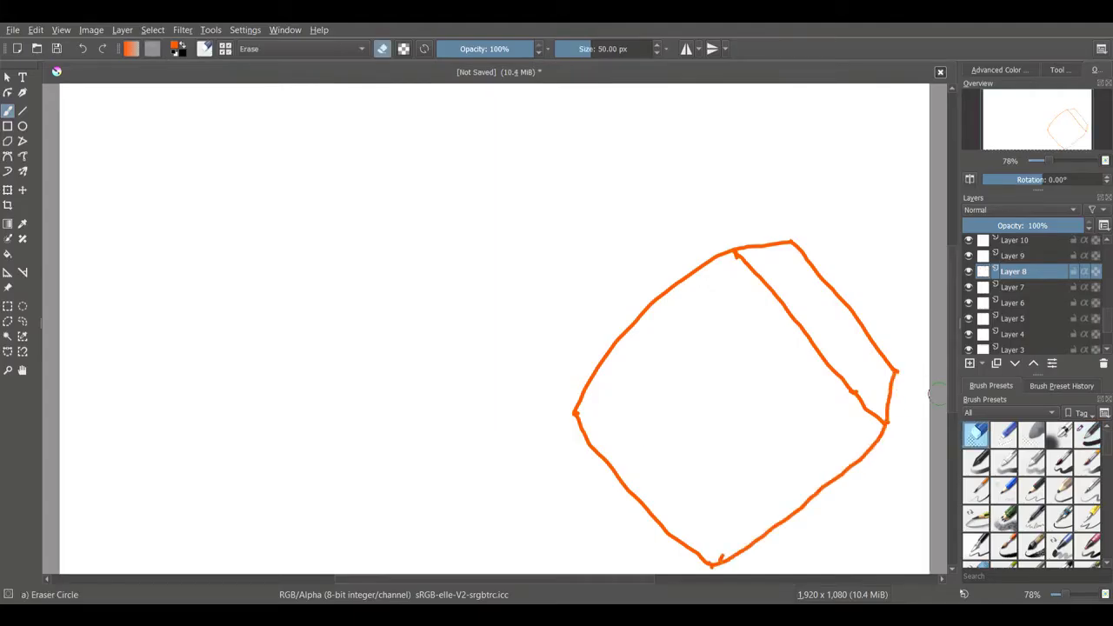
# Step: Draw two orange body lines running down from the lower edge of the tilted box on Layer 8
pyautogui.press('e')
pyautogui.moveTo(858, 462); pyautogui.dragTo(925, 569)
pyautogui.moveTo(749, 549); pyautogui.dragTo(766, 574)
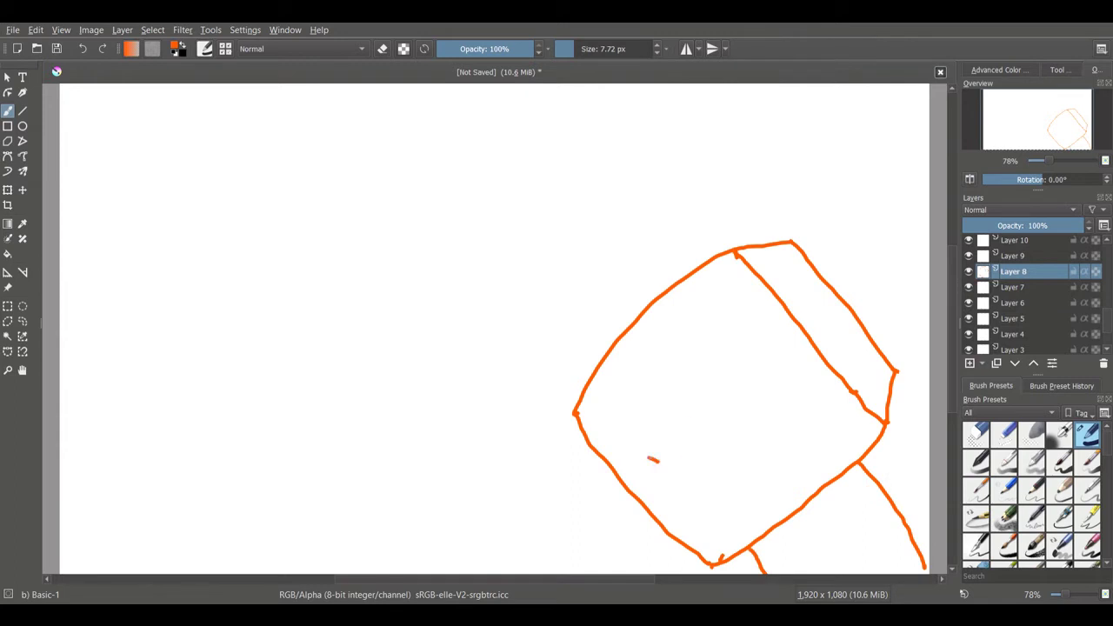
# Step: Draw two large rounded-square eyes in orange on the tilted head, redoing the upper one and erasing its stray ends
pyautogui.moveTo(652, 460); pyautogui.dragTo(660, 465)
pyautogui.press('e')
pyautogui.press('e')
pyautogui.moveTo(755, 398); pyautogui.dragTo(759, 397)
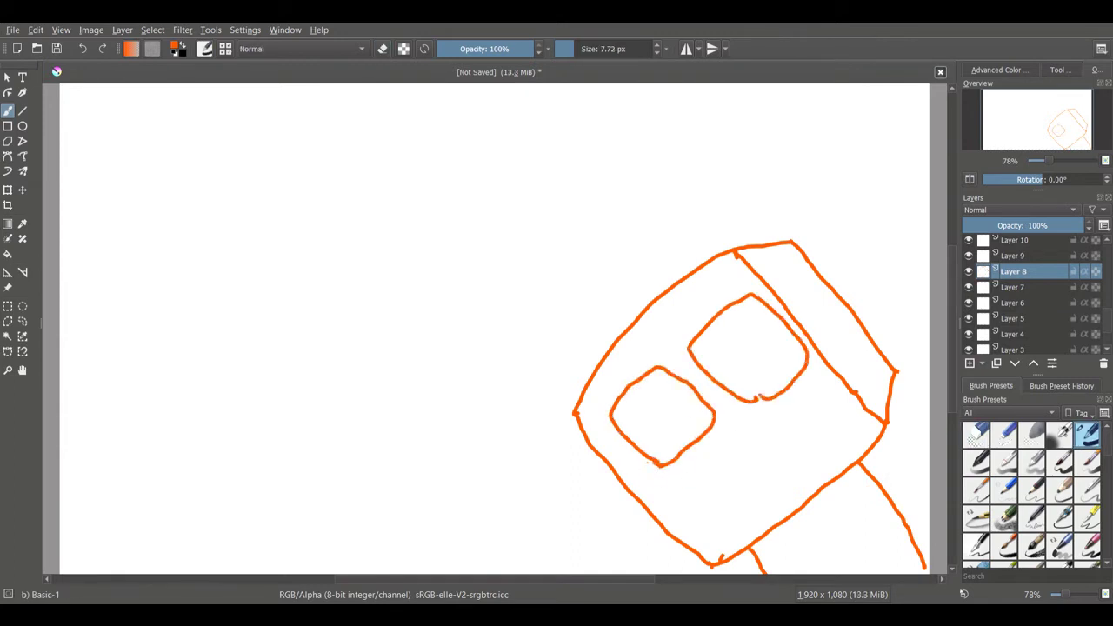
pyautogui.hotkey('ctrl', 'z')
pyautogui.moveTo(693, 364)
pyautogui.mouseDown()
pyautogui.moveTo(799, 365)
pyautogui.moveTo(739, 401)
pyautogui.mouseUp()
pyautogui.press('e')
pyautogui.moveTo(782, 370); pyautogui.dragTo(797, 390)
# Step: Outline a stepped, blocky orange mouth beneath the eyes of the tilted head
pyautogui.press('e')
pyautogui.moveTo(732, 466)
pyautogui.mouseDown()
pyautogui.moveTo(727, 430)
pyautogui.moveTo(782, 513)
pyautogui.mouseUp()
pyautogui.press('e')
pyautogui.press('e')
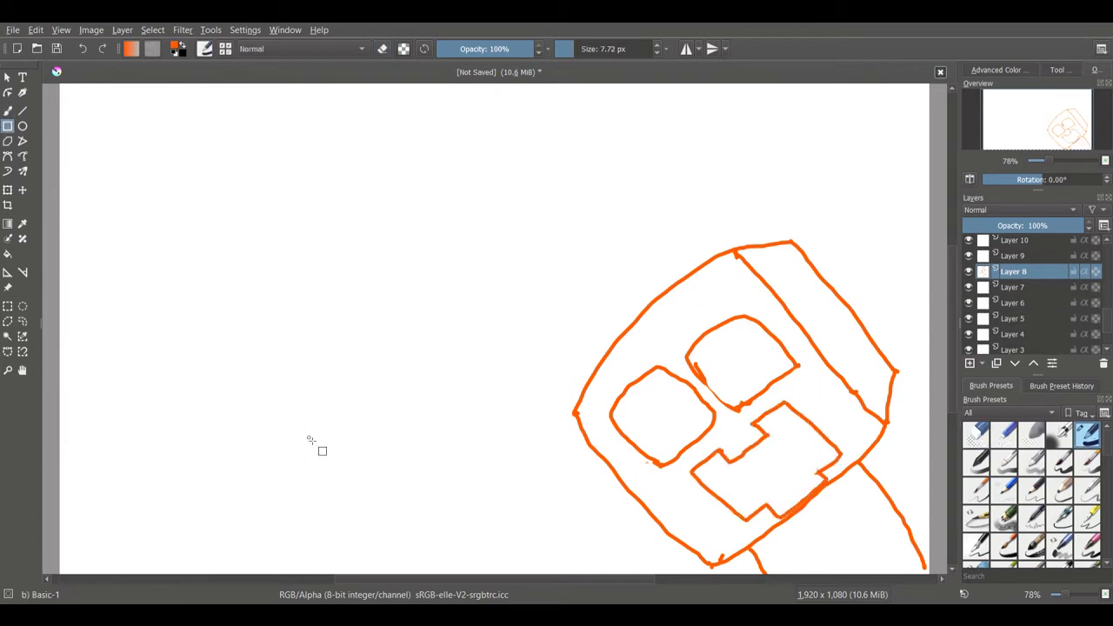
# Step: Sketch an orange snowman beside the tilted head, with a square body, two square buttons, a tilted square head, square eyes and a dotted smile
pyautogui.moveTo(310, 440); pyautogui.dragTo(576, 516)
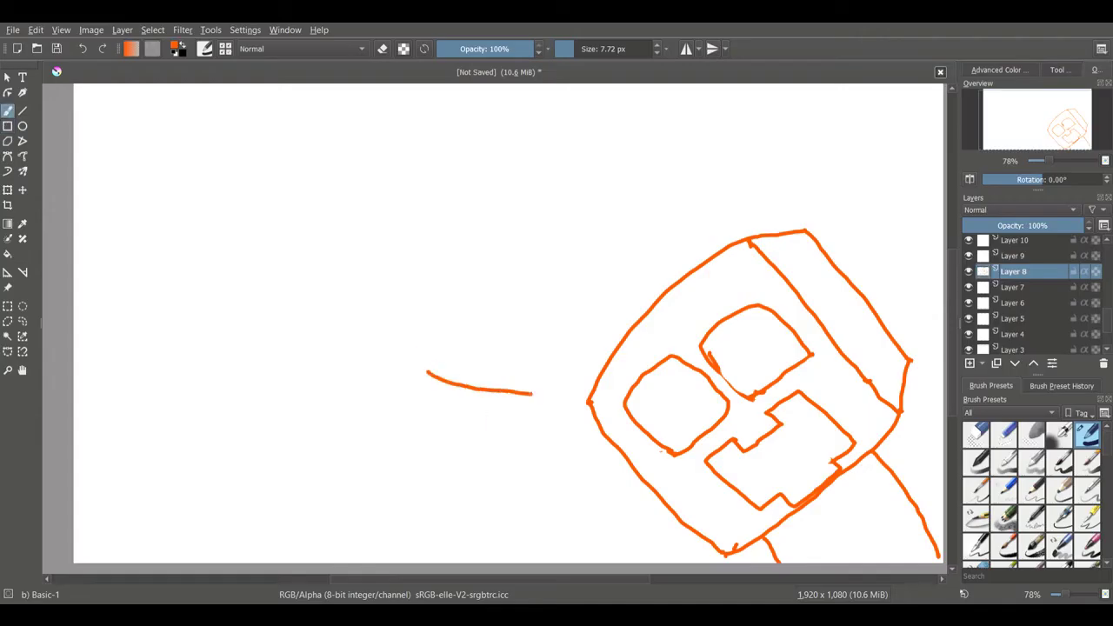
pyautogui.moveTo(584, 398)
pyautogui.mouseDown()
pyautogui.moveTo(469, 302)
pyautogui.moveTo(379, 401)
pyautogui.mouseUp()
pyautogui.hotkey('ctrl', 'z')
pyautogui.moveTo(588, 400)
pyautogui.mouseDown()
pyautogui.moveTo(394, 395)
pyautogui.moveTo(374, 564)
pyautogui.mouseUp()
pyautogui.moveTo(616, 447); pyautogui.dragTo(626, 563)
pyautogui.press('e')
pyautogui.moveTo(426, 371); pyautogui.dragTo(446, 384)
pyautogui.press('e')
pyautogui.moveTo(464, 492); pyautogui.dragTo(478, 495)
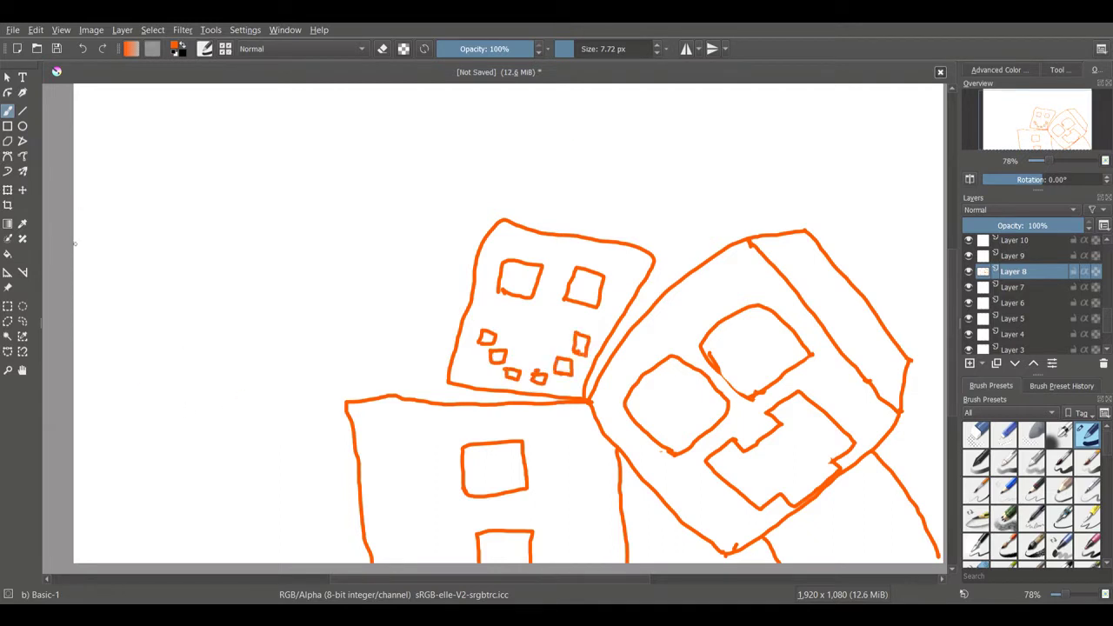
# Step: Sketch a second blocky creeper cut off by the canvas's left edge, with its body, square eyes and stepped mouth
pyautogui.moveTo(74, 210); pyautogui.dragTo(73, 382)
pyautogui.moveTo(199, 400); pyautogui.dragTo(200, 562)
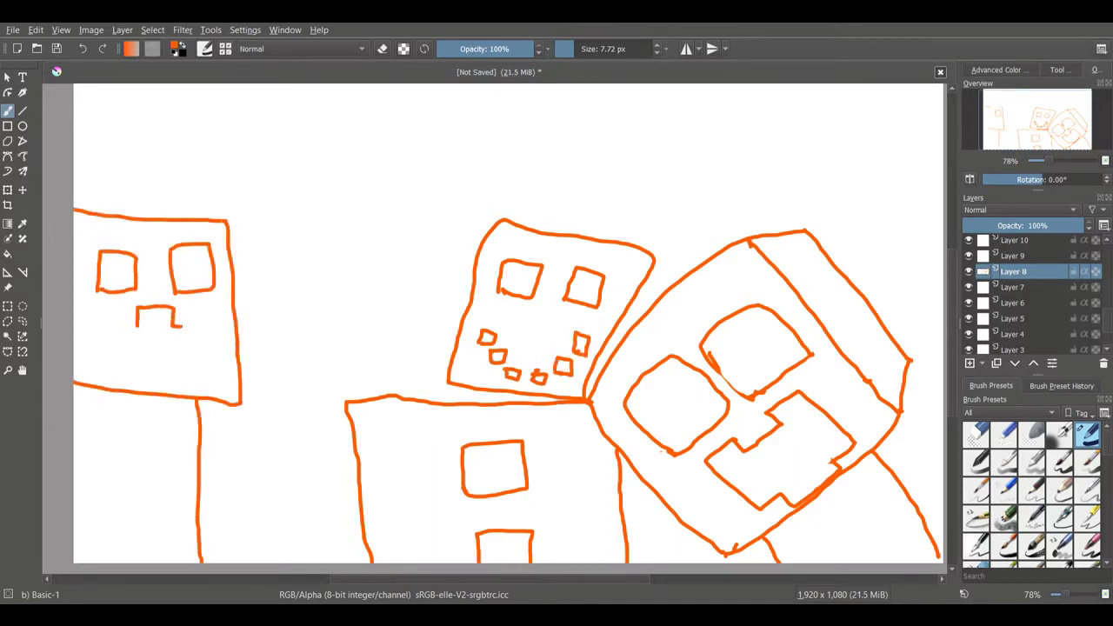
pyautogui.moveTo(139, 306); pyautogui.dragTo(202, 381)
pyautogui.moveTo(146, 373); pyautogui.dragTo(116, 323)
pyautogui.press('/')
pyautogui.moveTo(98, 252); pyautogui.dragTo(137, 291)
pyautogui.press('/')
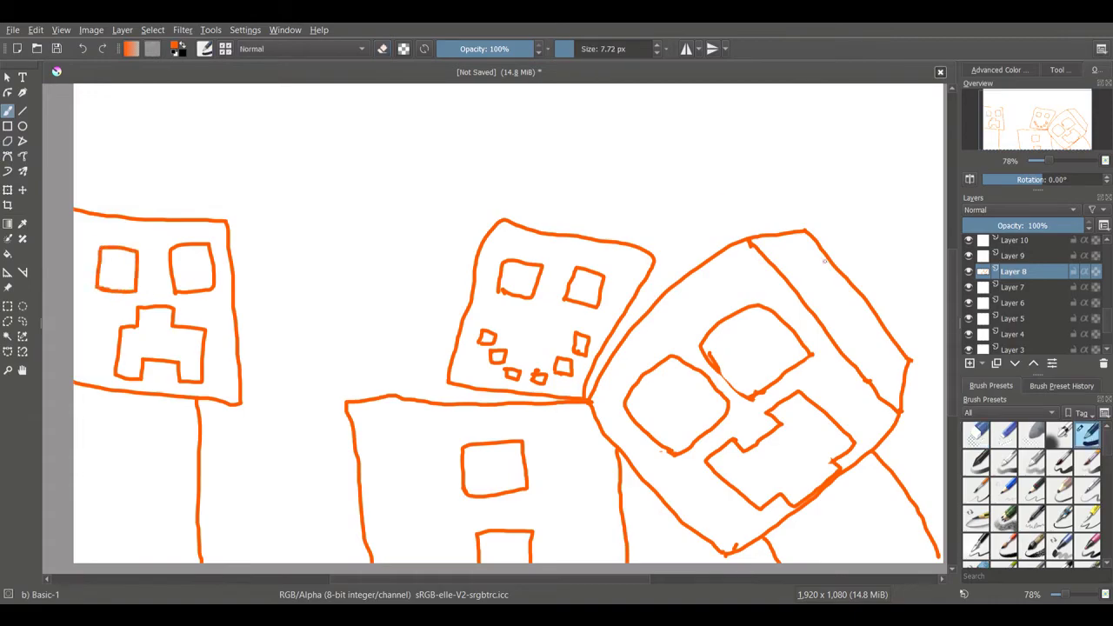
# Step: Fill both creepers' eyes and mouths with black on Layer 9 at 31.97 px
pyautogui.click(1013, 256)
pyautogui.press(']')
pyautogui.press(']')
pyautogui.press(']')
pyautogui.press('d')
pyautogui.click(996, 69)
pyautogui.moveTo(745, 342)
pyautogui.mouseDown()
pyautogui.moveTo(765, 348)
pyautogui.moveTo(722, 369)
pyautogui.moveTo(669, 427)
pyautogui.moveTo(687, 400)
pyautogui.moveTo(710, 415)
pyautogui.moveTo(678, 387)
pyautogui.mouseUp()
pyautogui.moveTo(756, 474)
pyautogui.mouseDown()
pyautogui.moveTo(806, 432)
pyautogui.moveTo(752, 483)
pyautogui.moveTo(717, 461)
pyautogui.moveTo(835, 452)
pyautogui.moveTo(736, 449)
pyautogui.mouseUp()
pyautogui.moveTo(154, 334); pyautogui.dragTo(163, 350)
pyautogui.moveTo(113, 262); pyautogui.dragTo(120, 287)
pyautogui.moveTo(178, 247)
pyautogui.mouseDown()
pyautogui.moveTo(204, 287)
pyautogui.moveTo(187, 274)
pyautogui.mouseUp()
pyautogui.moveTo(113, 252)
pyautogui.mouseDown()
pyautogui.moveTo(130, 287)
pyautogui.moveTo(104, 278)
pyautogui.mouseUp()
pyautogui.moveTo(157, 326)
pyautogui.mouseDown()
pyautogui.moveTo(198, 359)
pyautogui.moveTo(126, 347)
pyautogui.moveTo(141, 370)
pyautogui.mouseUp()
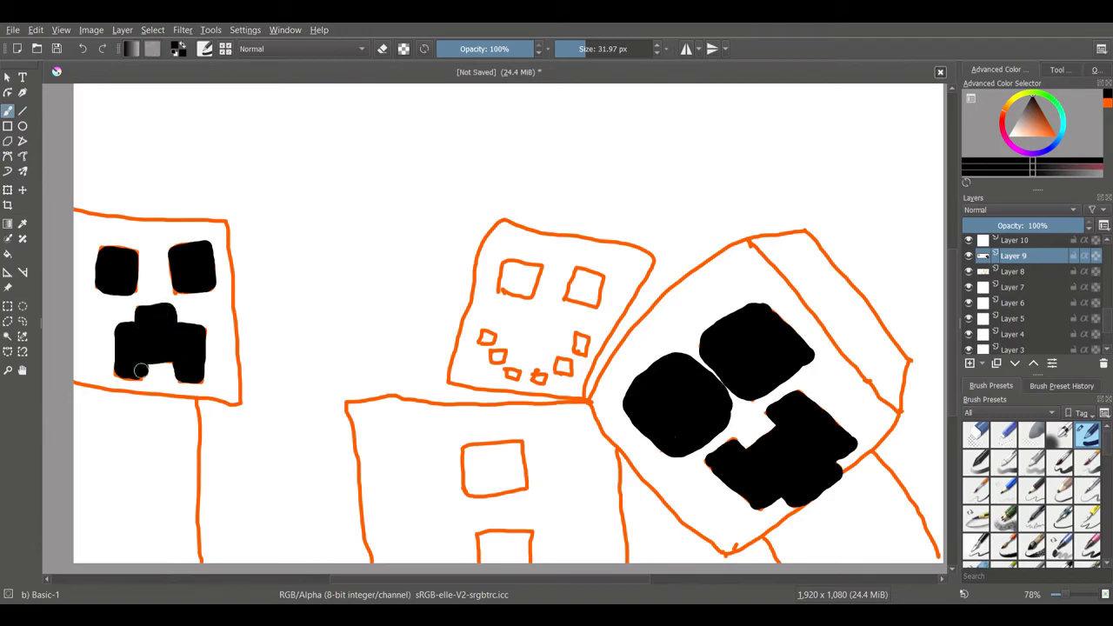
# Step: Fill the snowman's buttons, eyes and dotted smile with black, using 8.44 px for the smile
pyautogui.moveTo(483, 457); pyautogui.dragTo(521, 474)
pyautogui.moveTo(491, 546); pyautogui.dragTo(527, 548)
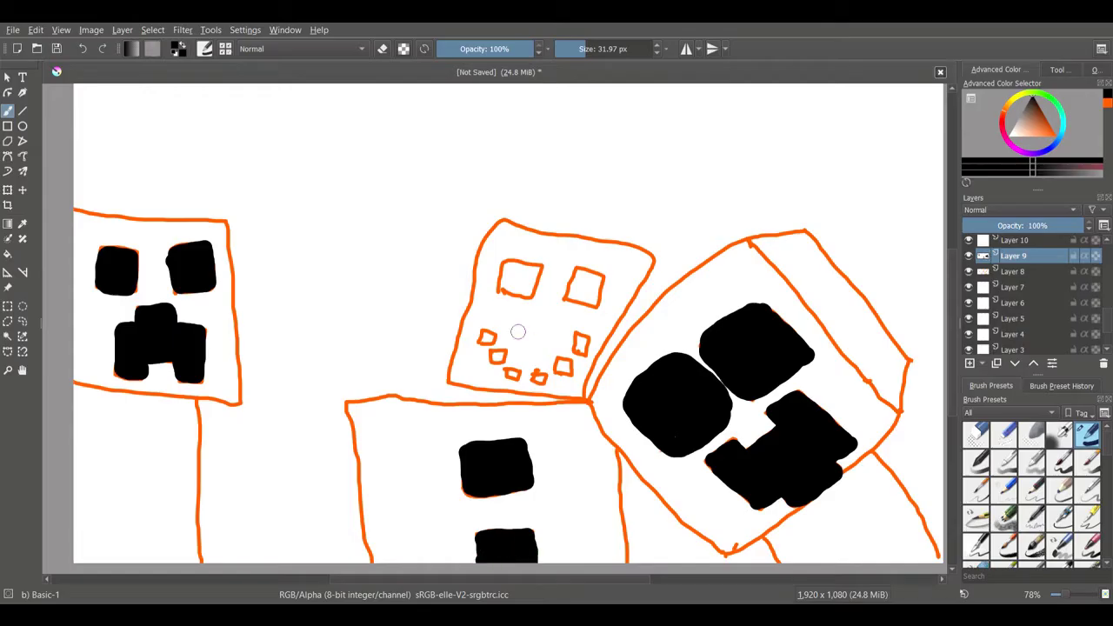
pyautogui.moveTo(509, 277); pyautogui.dragTo(532, 271)
pyautogui.moveTo(574, 295); pyautogui.dragTo(586, 274)
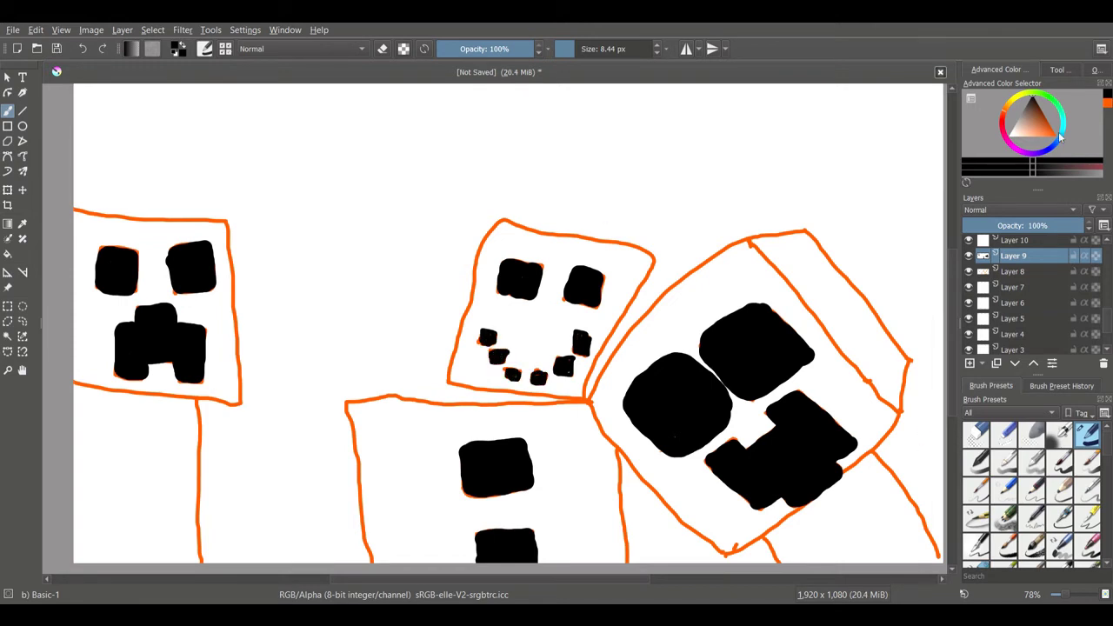
# Step: Cover the background behind the sketch with cyan on Layer 1
pyautogui.click(1005, 104)
pyautogui.scroll(-2, 1013, 296)
pyautogui.click(1013, 314)
pyautogui.moveTo(597, 169)
pyautogui.mouseDown()
pyautogui.moveTo(409, 385)
pyautogui.moveTo(857, 249)
pyautogui.mouseUp()
# Step: Paint white snow bands with jagged lower edges between the figures on Layer 2 at 17.08 px
pyautogui.moveTo(652, 49); pyautogui.dragTo(576, 53)
pyautogui.press('x')
pyautogui.moveTo(200, 490)
pyautogui.mouseDown()
pyautogui.moveTo(358, 490)
pyautogui.moveTo(279, 527)
pyautogui.moveTo(347, 493)
pyautogui.moveTo(285, 492)
pyautogui.mouseUp()
pyautogui.moveTo(626, 486); pyautogui.dragTo(666, 514)
pyautogui.moveTo(904, 418)
pyautogui.mouseDown()
pyautogui.moveTo(930, 456)
pyautogui.moveTo(939, 430)
pyautogui.mouseUp()
pyautogui.moveTo(205, 421)
pyautogui.mouseDown()
pyautogui.moveTo(327, 419)
pyautogui.moveTo(260, 443)
pyautogui.moveTo(280, 436)
pyautogui.mouseUp()
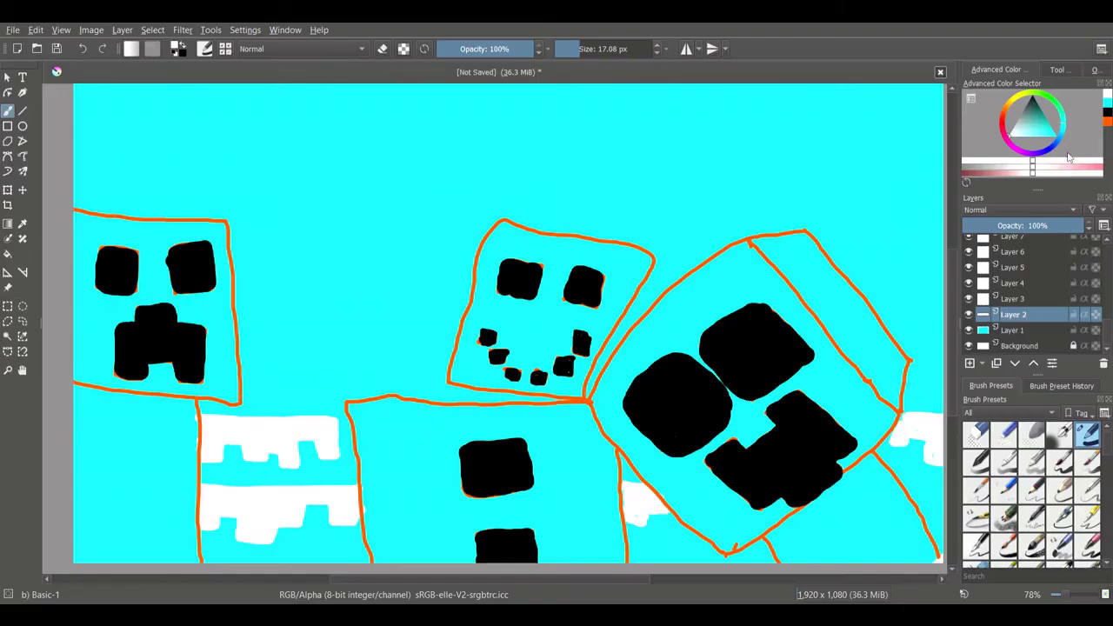
# Step: Move Layer 3 beneath Layer 2 and paint brown earth below the snow at 70.54 px
pyautogui.click(1055, 106)
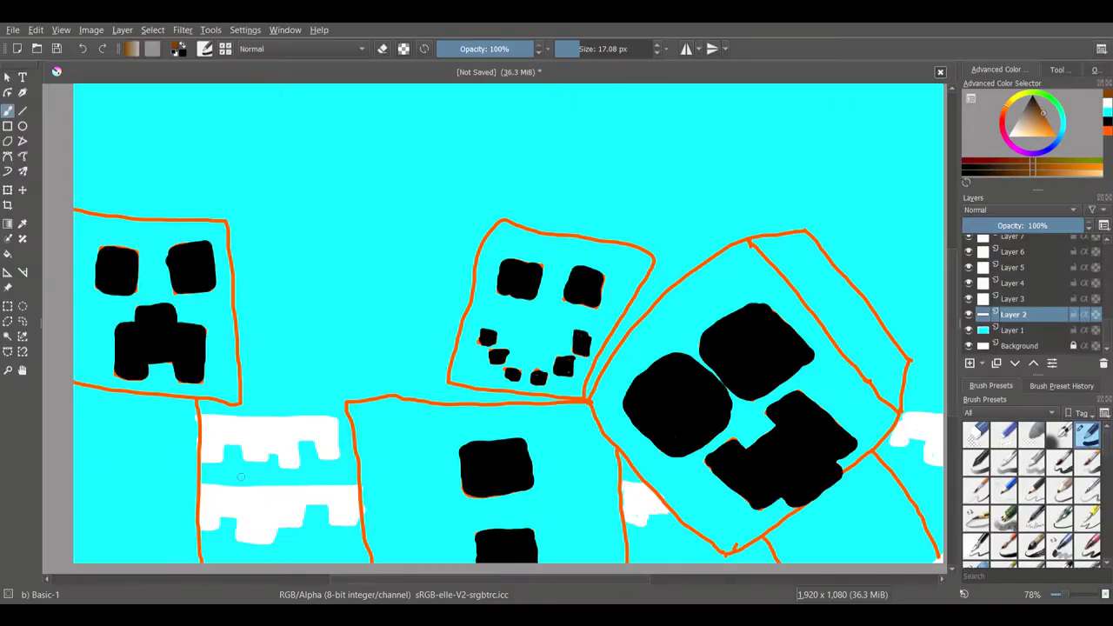
pyautogui.moveTo(1013, 298); pyautogui.dragTo(979, 338)
pyautogui.moveTo(334, 461)
pyautogui.mouseDown()
pyautogui.moveTo(269, 470)
pyautogui.moveTo(496, 559)
pyautogui.moveTo(929, 474)
pyautogui.mouseUp()
pyautogui.click(1008, 412)
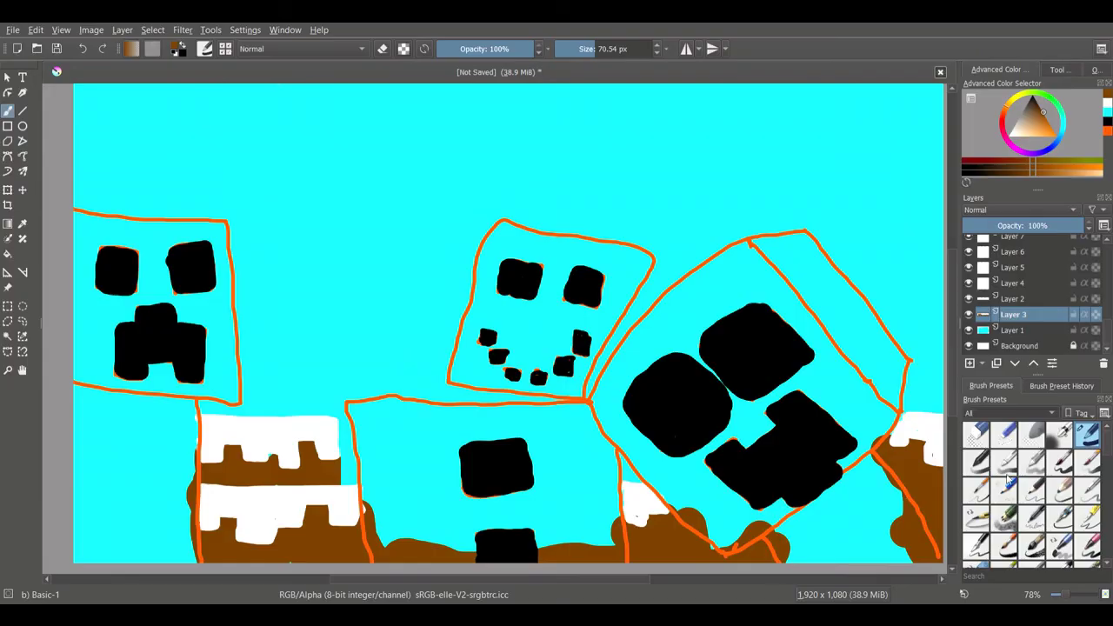
pyautogui.click(1000, 452)
pyautogui.click(1031, 443)
pyautogui.click(1079, 444)
pyautogui.moveTo(1057, 160); pyautogui.dragTo(1096, 165)
pyautogui.click(561, 49)
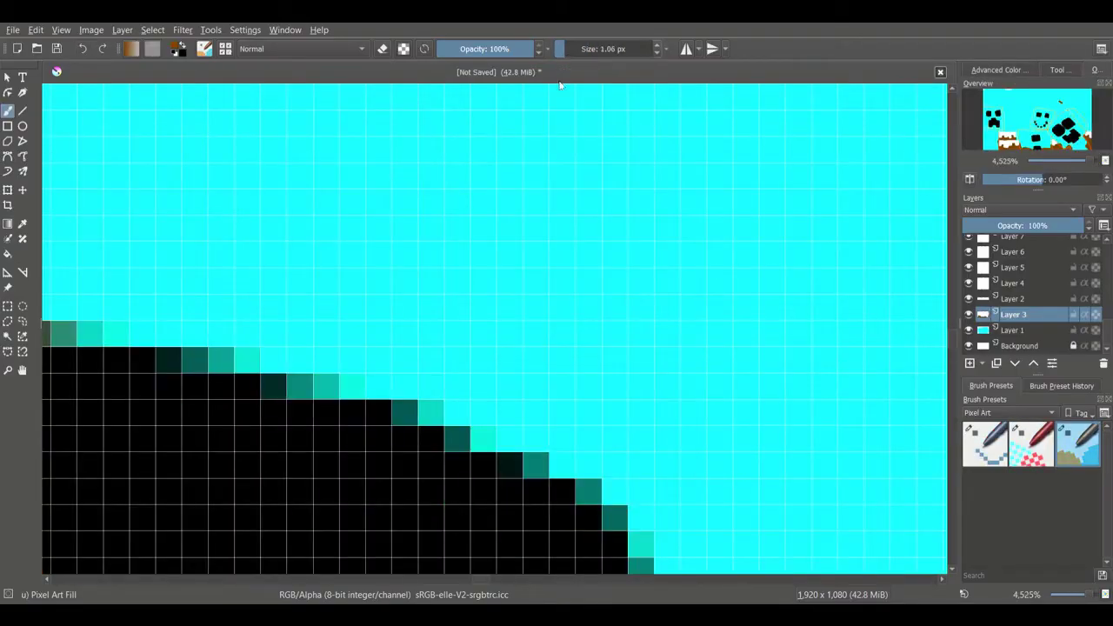
pyautogui.click(995, 70)
pyautogui.click(1034, 130)
pyautogui.click(534, 174)
pyautogui.click(641, 174)
pyautogui.moveTo(534, 229); pyautogui.dragTo(616, 280)
pyautogui.press('Delete')
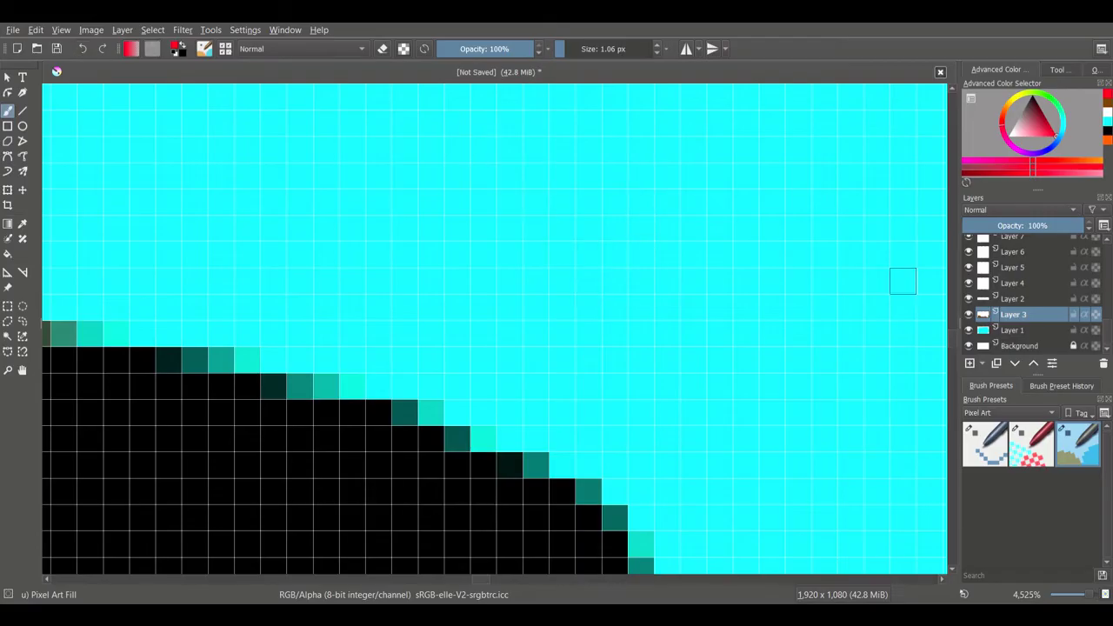
pyautogui.click(1009, 413)
pyautogui.click(1008, 428)
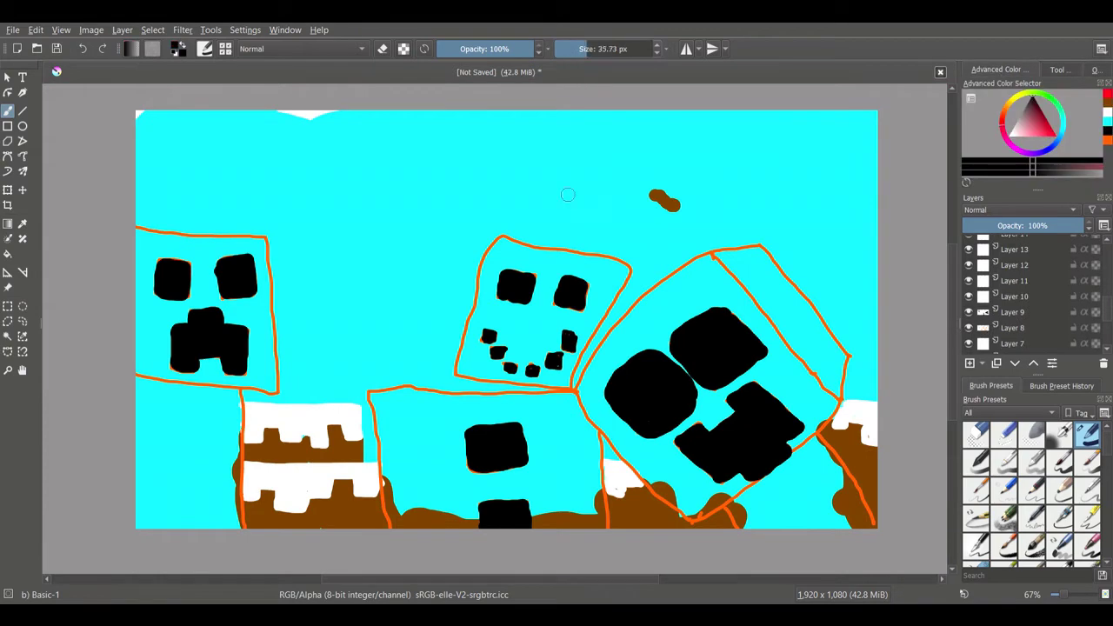
pyautogui.click(589, 54)
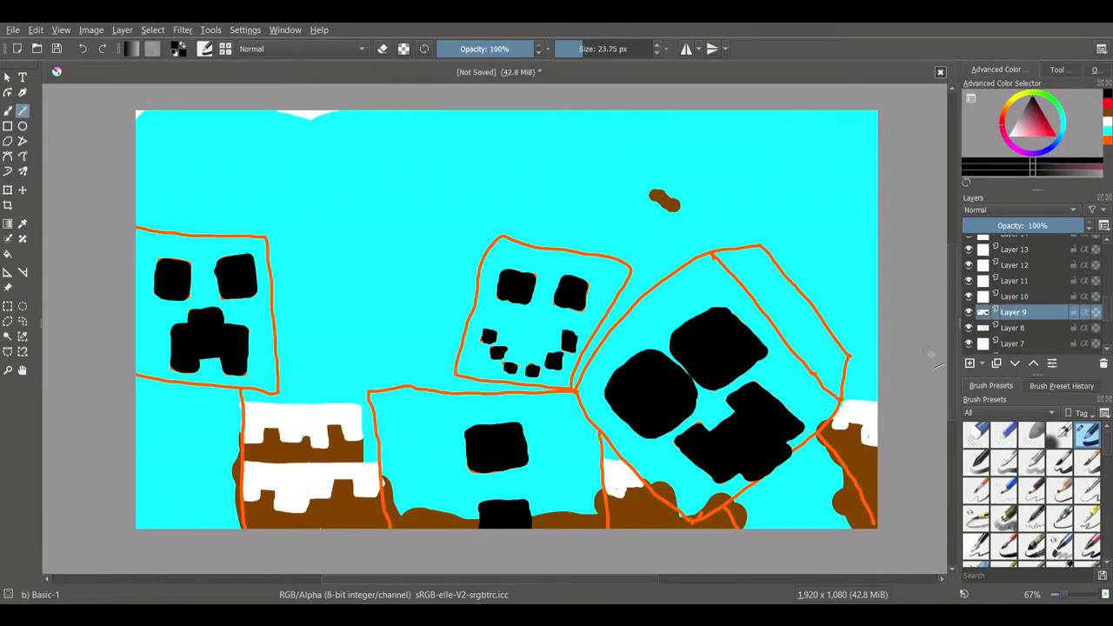
pyautogui.hotkey('ctrl', 'z')
# Step: Cover the remaining white gaps along the sky's upper edge with cyan on Layer 1 at 41.90 px
pyautogui.keyDown('ctrl'); pyautogui.click(862, 124); pyautogui.keyUp('ctrl')
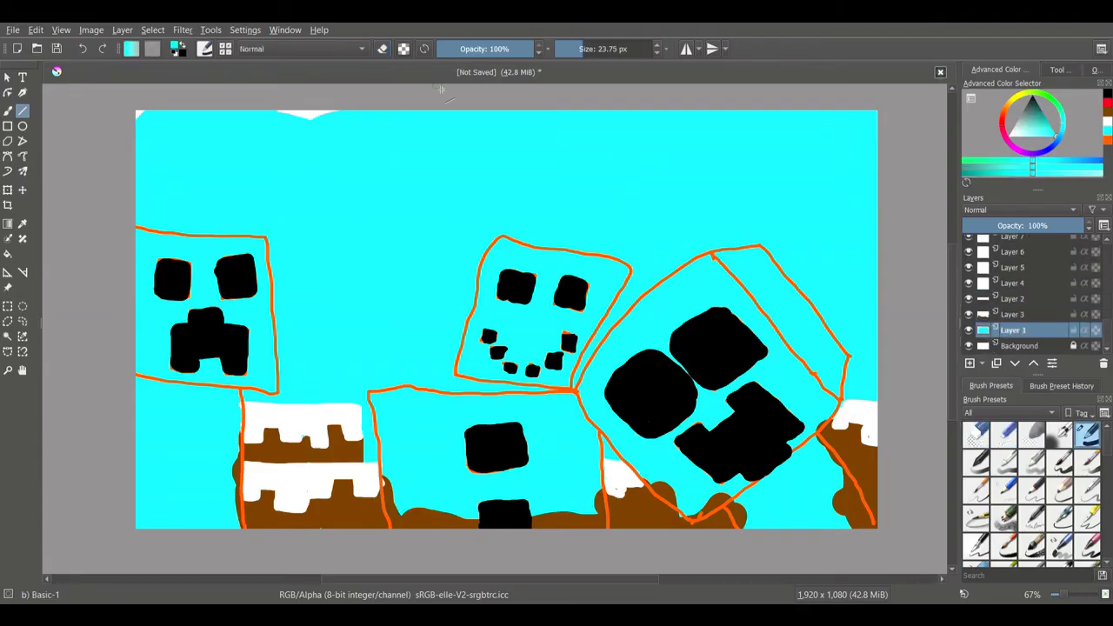
pyautogui.moveTo(279, 114); pyautogui.dragTo(330, 114)
pyautogui.press('b')
pyautogui.press(']')
pyautogui.press(']')
pyautogui.press(']')
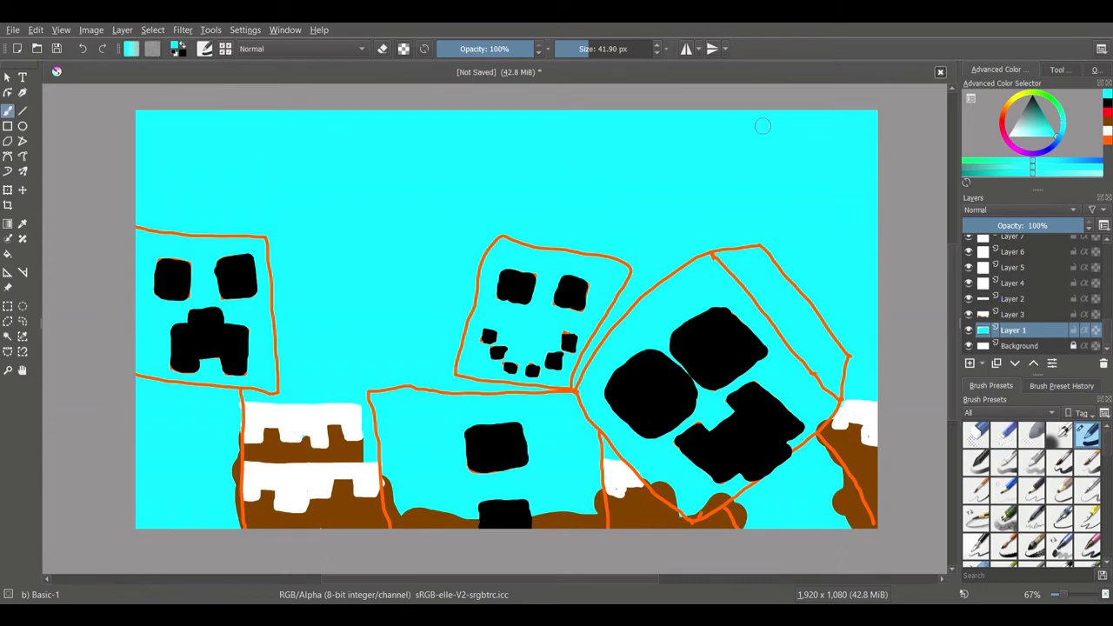
# Step: Fill the snowman's head and body with white on Layer 10, placed beneath Layer 9, using 58.97 px for the body
pyautogui.keyDown('ctrl'); pyautogui.click(617, 474); pyautogui.keyUp('ctrl')
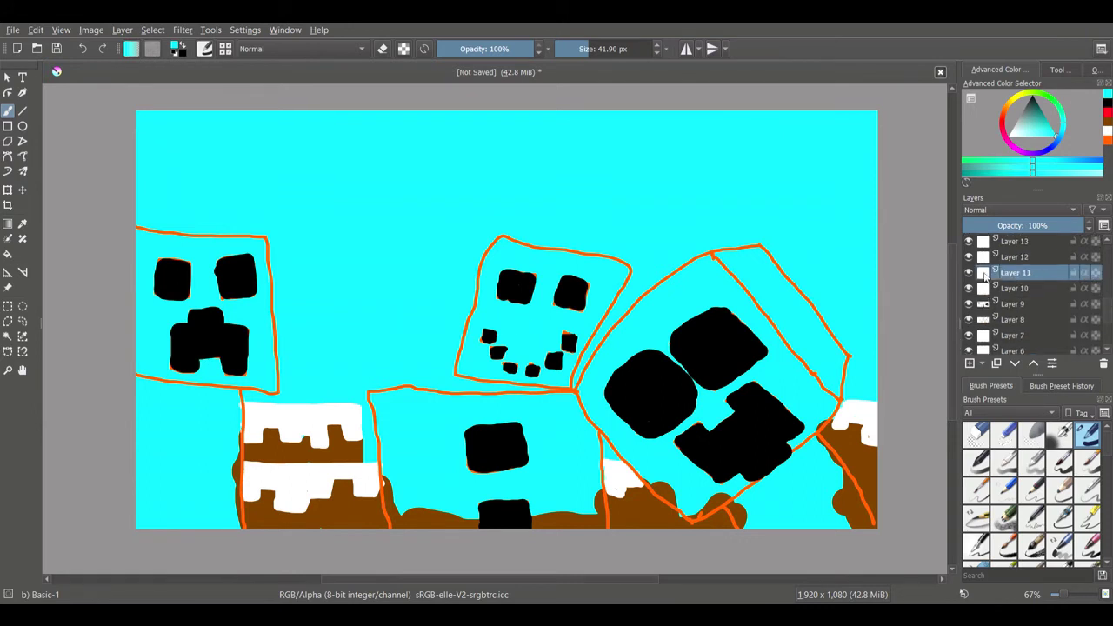
pyautogui.moveTo(523, 336)
pyautogui.mouseDown()
pyautogui.moveTo(478, 287)
pyautogui.moveTo(555, 361)
pyautogui.moveTo(626, 287)
pyautogui.moveTo(496, 248)
pyautogui.moveTo(528, 316)
pyautogui.mouseUp()
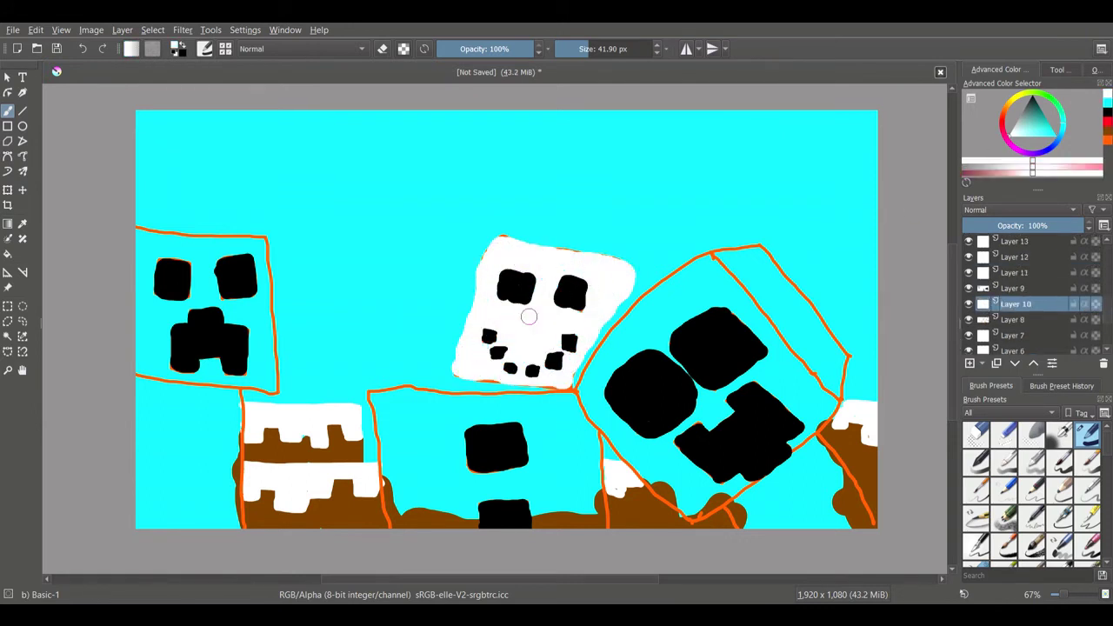
pyautogui.click(642, 56)
pyautogui.moveTo(400, 496)
pyautogui.mouseDown()
pyautogui.moveTo(566, 427)
pyautogui.moveTo(391, 499)
pyautogui.moveTo(591, 510)
pyautogui.moveTo(408, 394)
pyautogui.moveTo(375, 415)
pyautogui.mouseUp()
# Step: Move Layer 11 beneath Layer 9 and fill the front faces of both creeper heads with bright green, finishing at 51.18 px
pyautogui.press('pageup')
pyautogui.press('pageup')
pyautogui.hotkey('ctrl', 'pagedown')
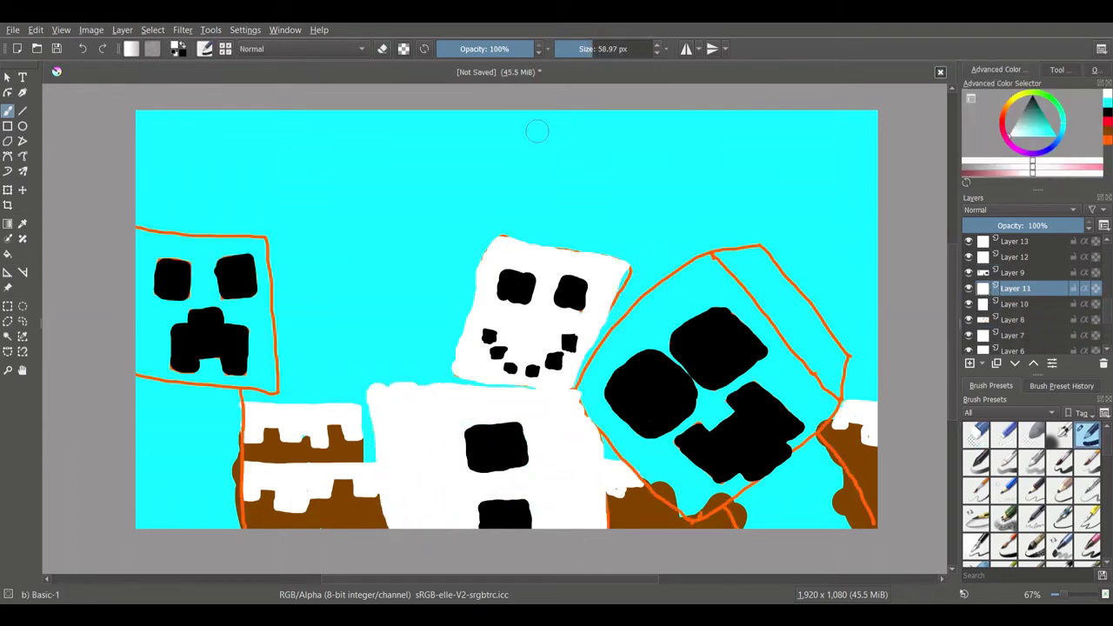
pyautogui.click(1007, 137)
pyautogui.moveTo(696, 396); pyautogui.dragTo(739, 404)
pyautogui.moveTo(209, 365)
pyautogui.mouseDown()
pyautogui.moveTo(174, 278)
pyautogui.moveTo(235, 261)
pyautogui.mouseUp()
pyautogui.moveTo(696, 487)
pyautogui.mouseDown()
pyautogui.moveTo(635, 418)
pyautogui.moveTo(721, 455)
pyautogui.moveTo(731, 486)
pyautogui.mouseUp()
pyautogui.press('[')
pyautogui.press('[')
pyautogui.press('[')
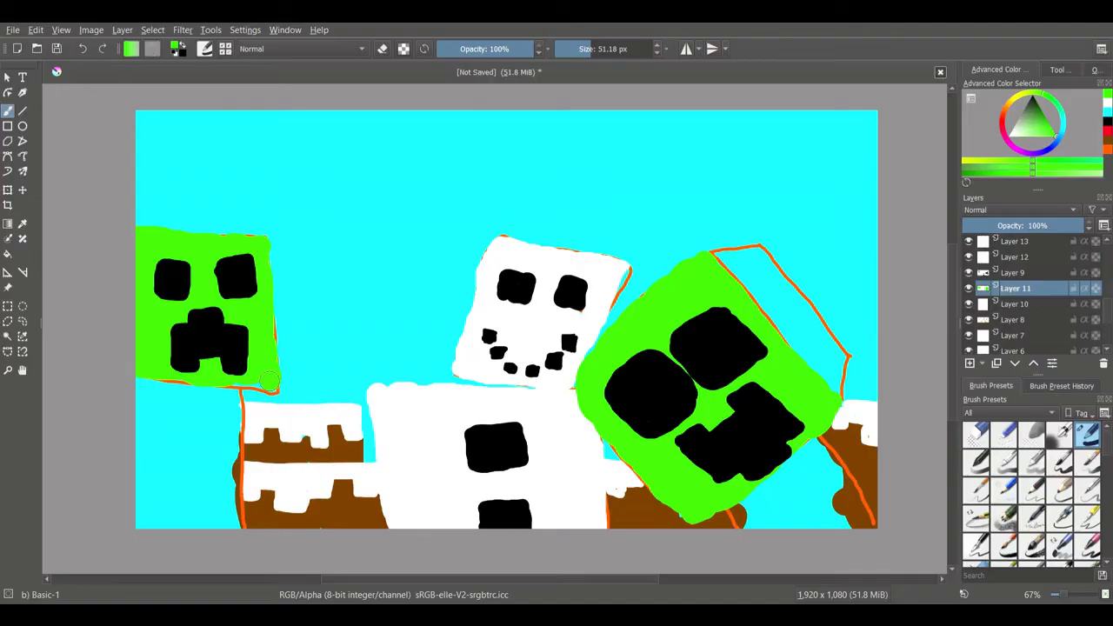
# Step: Paint the tilted head's side face in a slightly darker green and fill both creepers' bodies with green
pyautogui.keyDown('ctrl'); pyautogui.click(747, 309); pyautogui.keyUp('ctrl')
pyautogui.moveTo(748, 309)
pyautogui.mouseDown()
pyautogui.moveTo(830, 365)
pyautogui.moveTo(774, 295)
pyautogui.mouseUp()
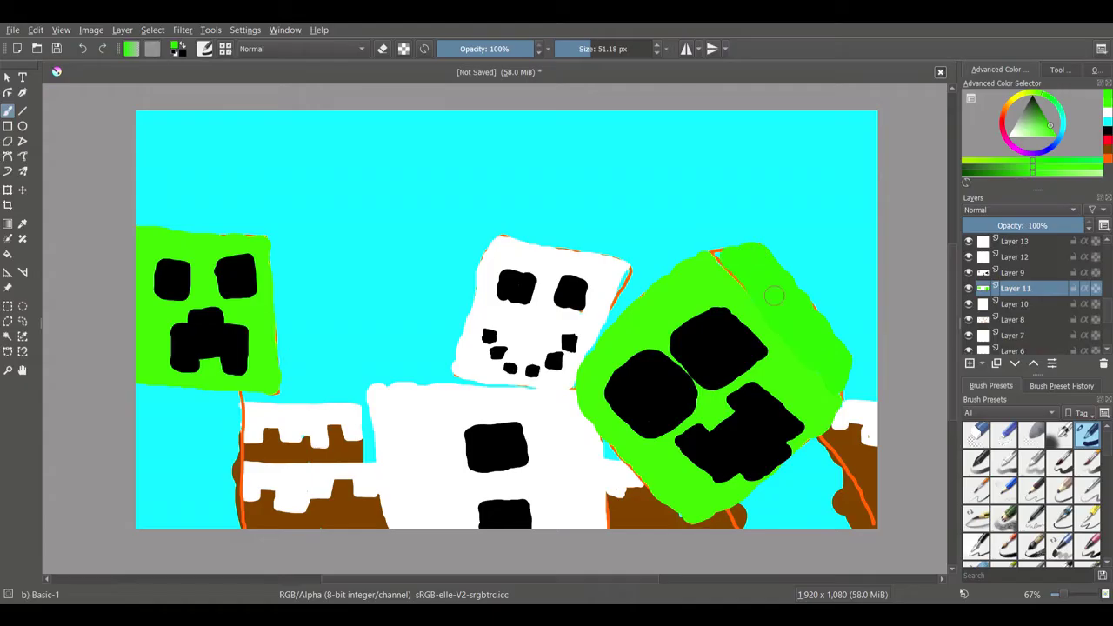
pyautogui.keyDown('ctrl'); pyautogui.click(822, 333); pyautogui.keyUp('ctrl')
pyautogui.press(']')
pyautogui.press(']')
pyautogui.press(']')
pyautogui.moveTo(739, 521)
pyautogui.mouseDown()
pyautogui.moveTo(817, 499)
pyautogui.moveTo(865, 461)
pyautogui.moveTo(782, 452)
pyautogui.mouseUp()
pyautogui.moveTo(152, 439)
pyautogui.mouseDown()
pyautogui.moveTo(228, 531)
pyautogui.moveTo(204, 408)
pyautogui.mouseUp()
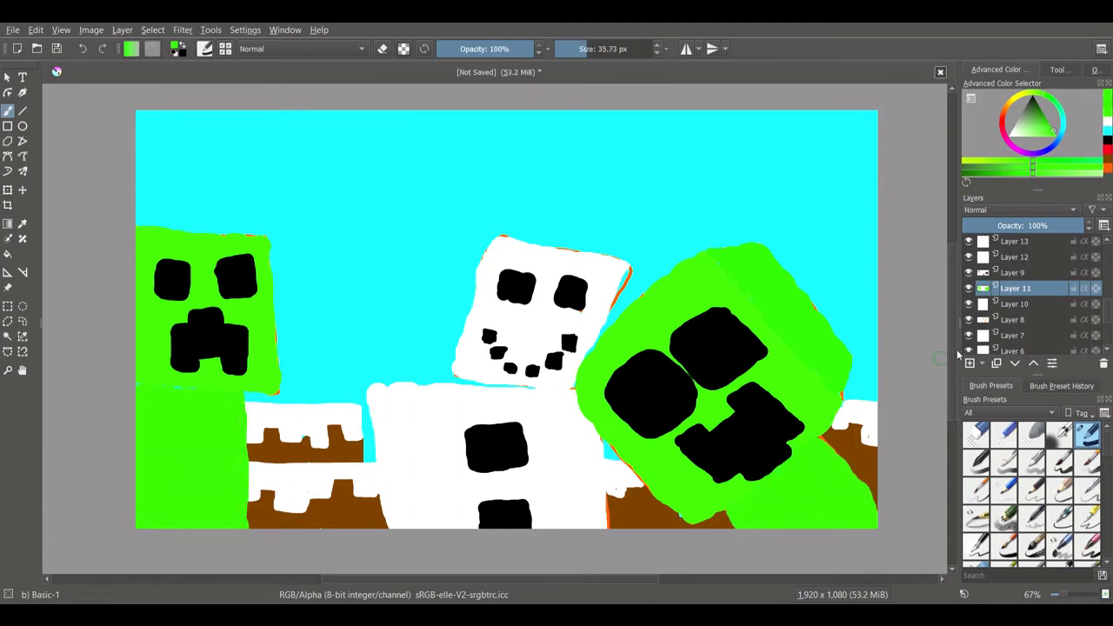
# Step: Scatter small white rectangles as snowflakes across the sky and hide the orange sketch on Layer 8
pyautogui.click(7, 126)
pyautogui.click(397, 138)
pyautogui.click(530, 158)
pyautogui.click(667, 173)
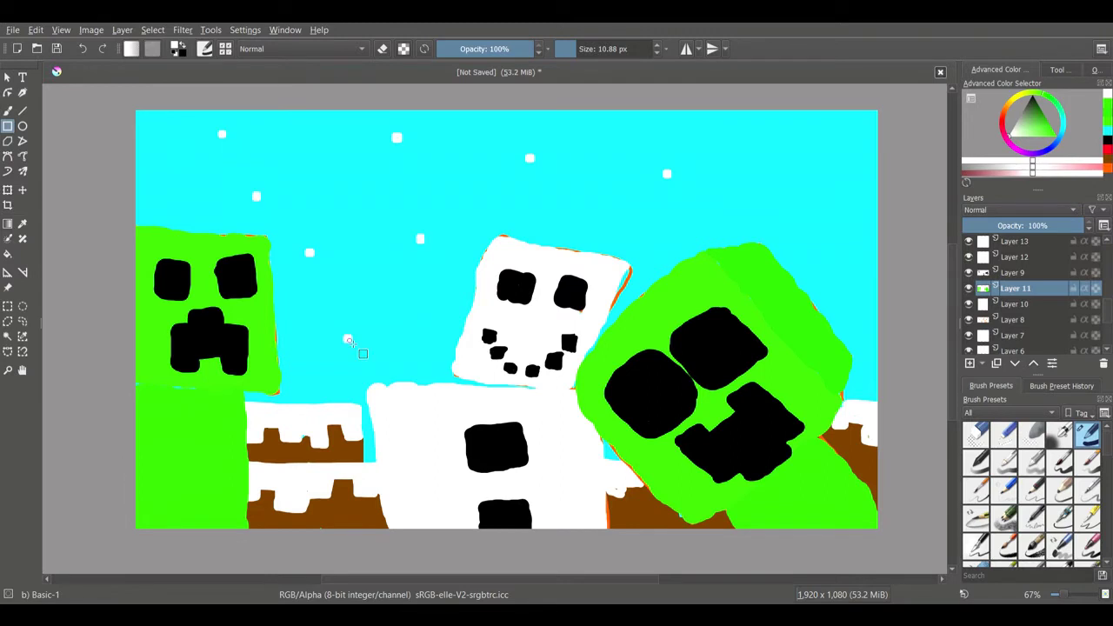
pyautogui.click(969, 319)
pyautogui.click(814, 152)
pyautogui.press('e')
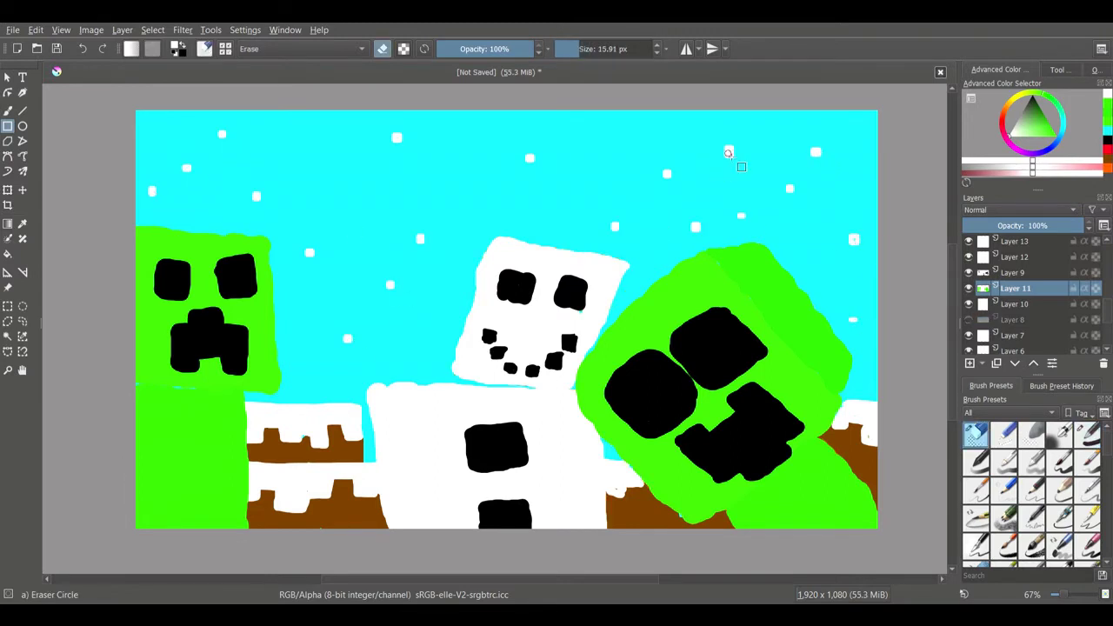
# Step: Add a pale yellow square sun above the left creeper on Layer 12 with the Airbrush Soft preset
pyautogui.click(1015, 256)
pyautogui.click(1058, 434)
pyautogui.click(1020, 135)
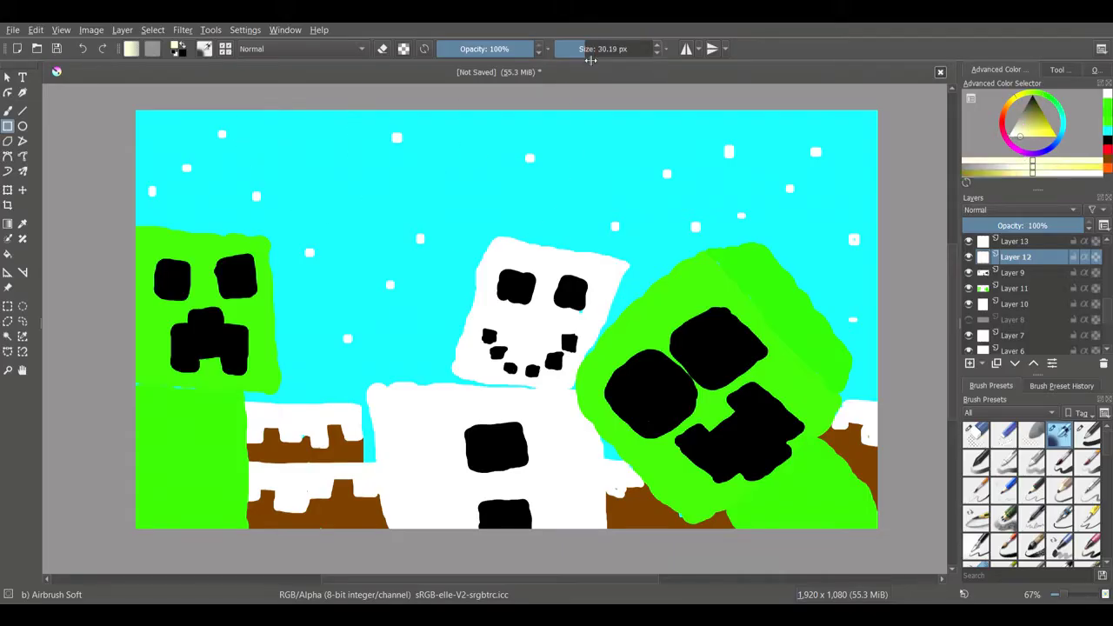
pyautogui.moveTo(186, 131)
pyautogui.mouseDown()
pyautogui.moveTo(331, 263)
pyautogui.moveTo(282, 228)
pyautogui.mouseUp()
pyautogui.press('b')
pyautogui.moveTo(240, 187)
pyautogui.mouseDown()
pyautogui.moveTo(208, 200)
pyautogui.moveTo(244, 145)
pyautogui.moveTo(199, 216)
pyautogui.mouseUp()
pyautogui.press('/')
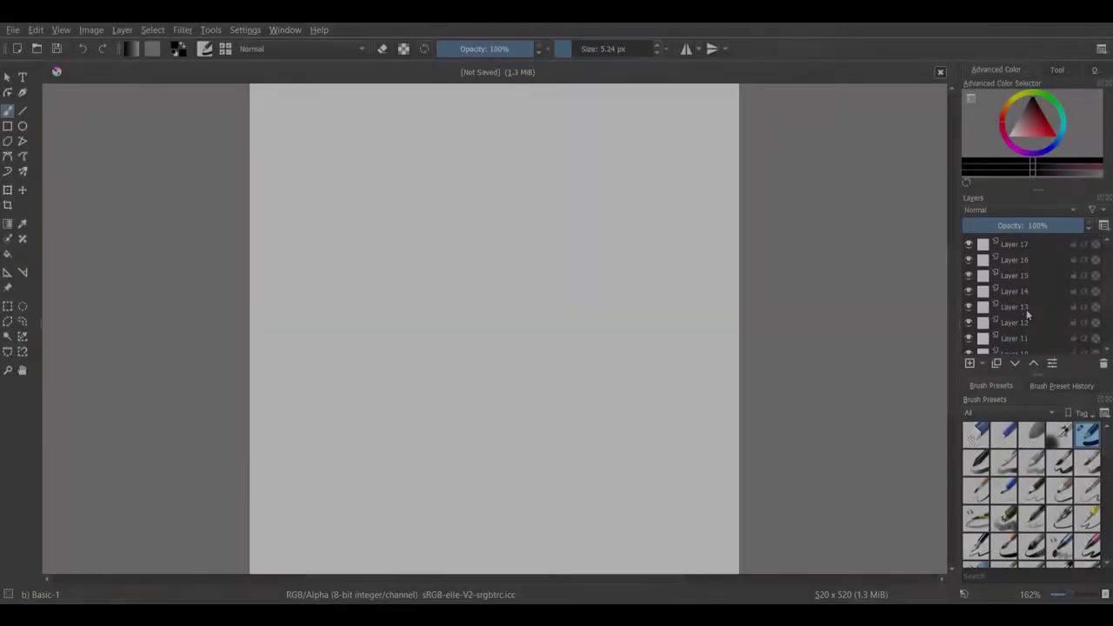
# Step: Fill Layer 1 of the blank 520 x 520 canvas with light orange using a 641.12 px brush
pyautogui.press(']')
pyautogui.press(']')
pyautogui.press(']')
pyautogui.press(']')
pyautogui.press(']')
pyautogui.press(']')
pyautogui.press(']')
pyautogui.press(']')
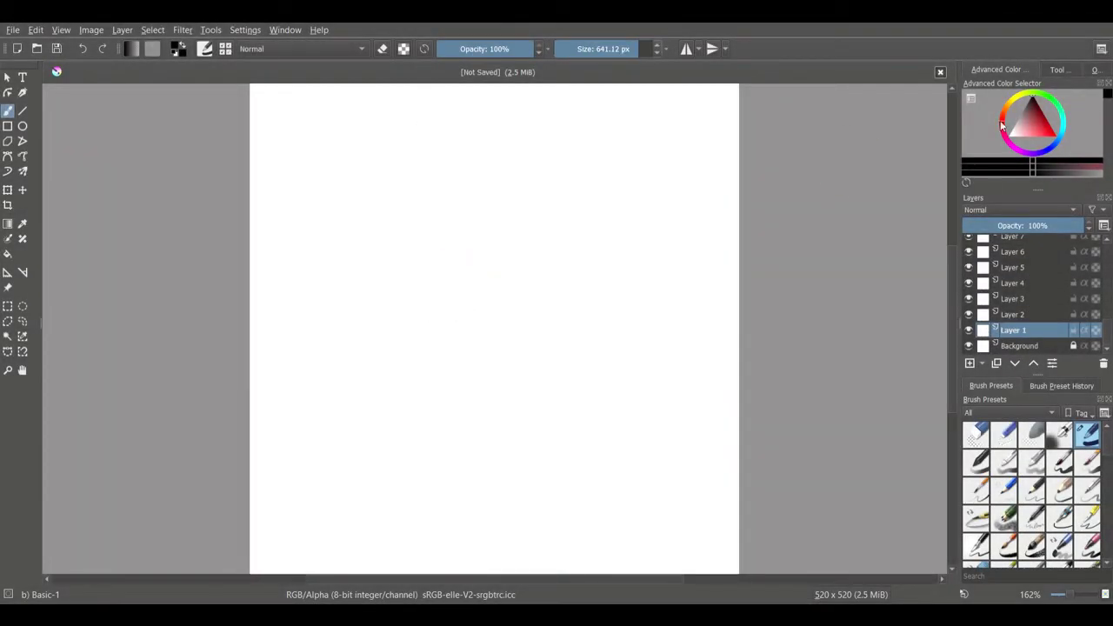
pyautogui.click(494, 329)
pyautogui.scroll(-3, 1030, 487)
pyautogui.click(1004, 457)
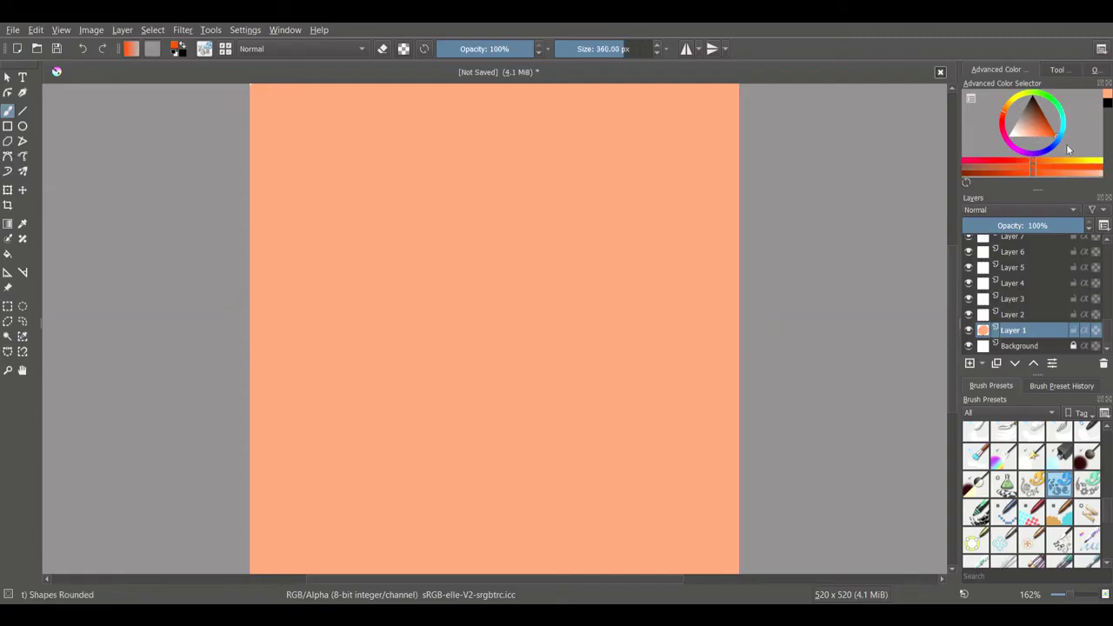
pyautogui.moveTo(665, 92); pyautogui.dragTo(695, 154)
pyautogui.hotkey('ctrl', 'z')
pyautogui.click(1087, 484)
pyautogui.scroll(-5, 1031, 487)
pyautogui.click(1032, 525)
pyautogui.moveTo(405, 255); pyautogui.dragTo(398, 460)
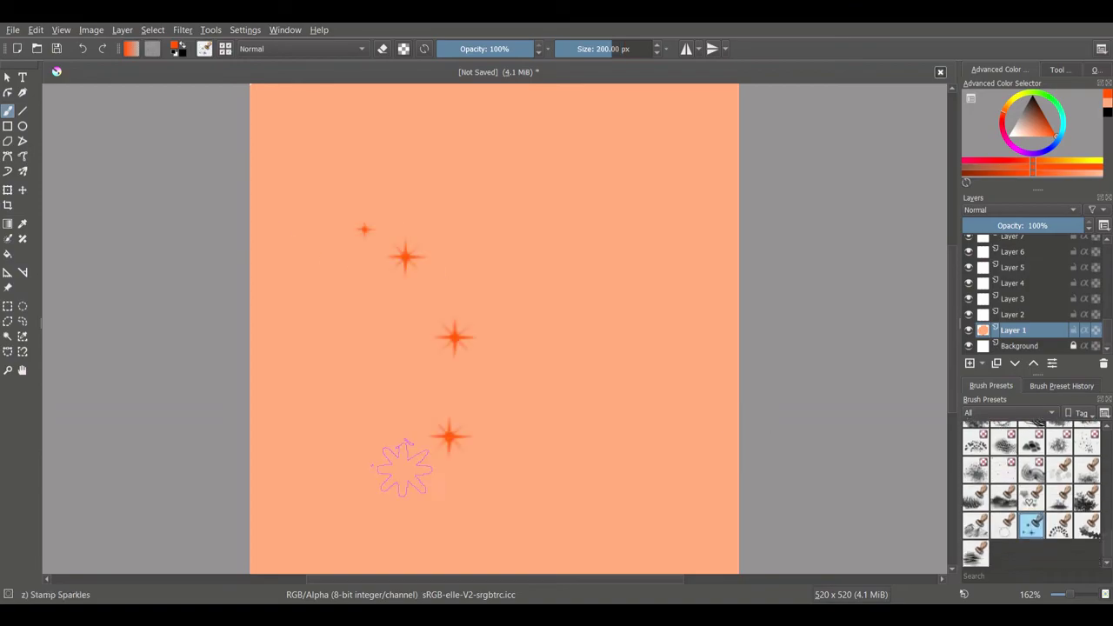
pyautogui.hotkey('ctrl', 'z')
pyautogui.moveTo(343, 131)
pyautogui.mouseDown()
pyautogui.moveTo(492, 248)
pyautogui.moveTo(633, 255)
pyautogui.mouseUp()
pyautogui.press('Delete')
pyautogui.click(1004, 525)
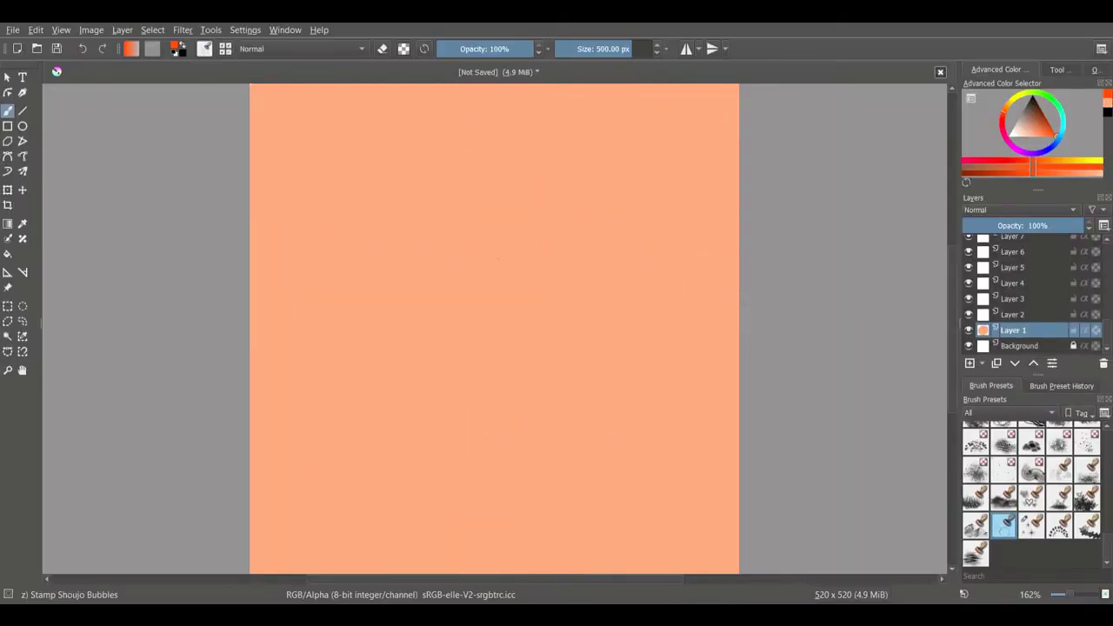
# Step: Hide Layer 1 and draw an orange rectangle outline on Layer 2 with Basic-1, running off the canvas's lower edge
pyautogui.click(969, 329)
pyautogui.click(1013, 314)
pyautogui.click(7, 126)
pyautogui.click(1086, 432)
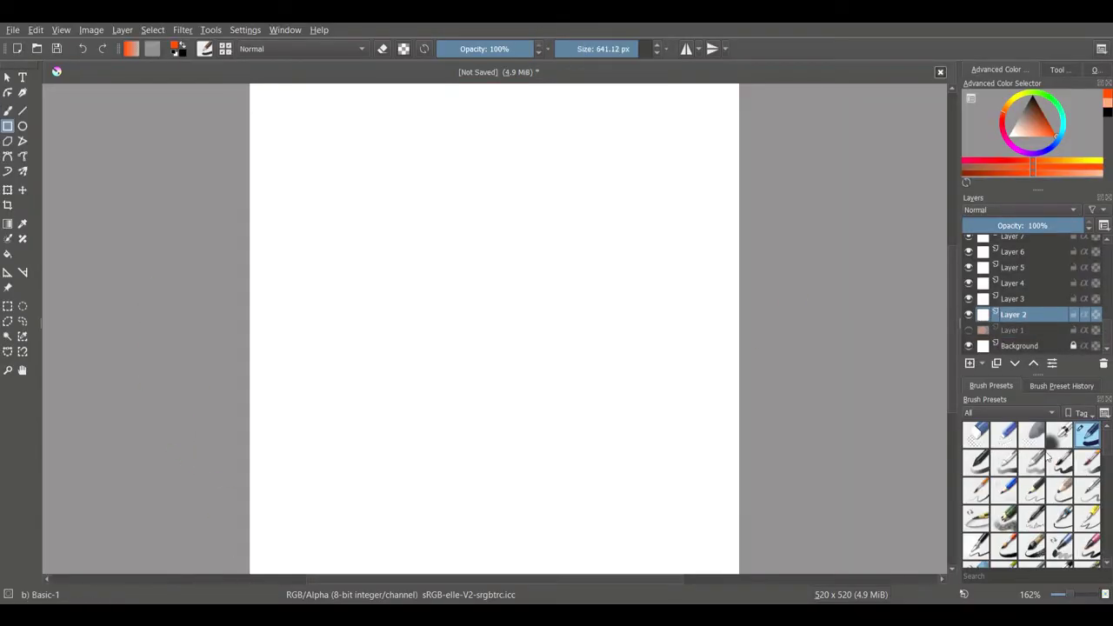
pyautogui.moveTo(348, 427); pyautogui.dragTo(662, 576)
pyautogui.press('+')
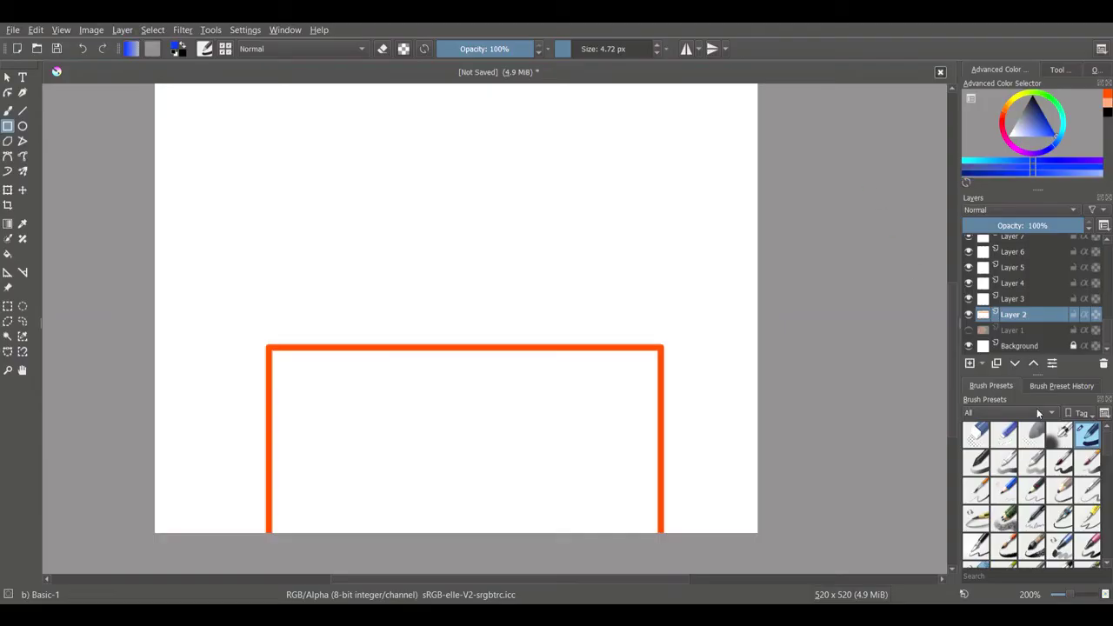
# Step: Replace the orange rectangle on Layer 2 with a shorter blue outline that runs off the canvas's lower edge
pyautogui.press('Delete')
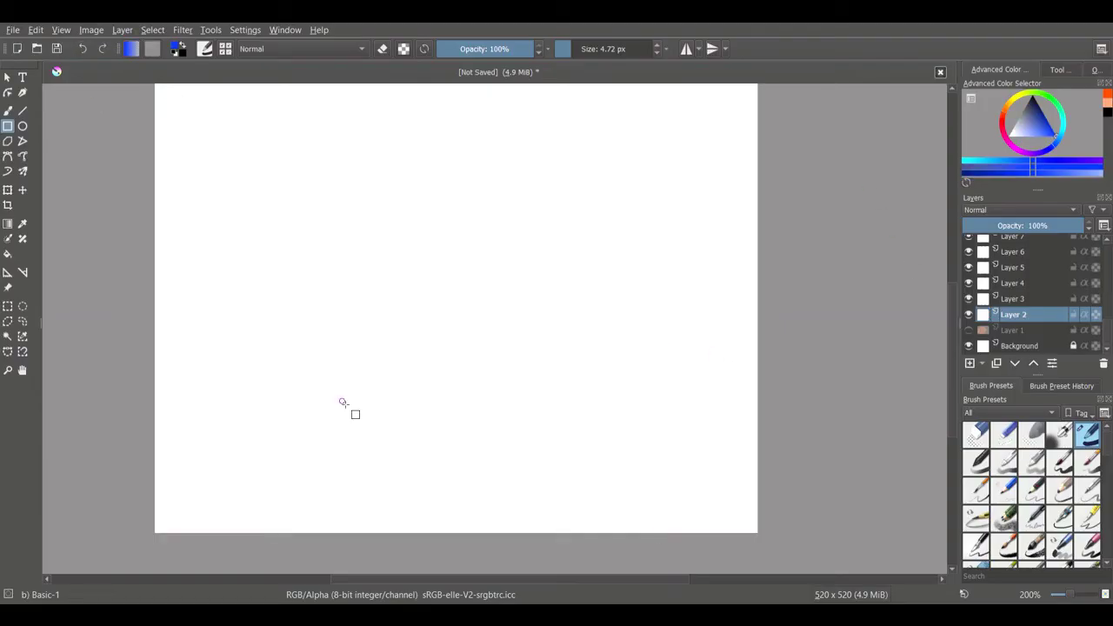
pyautogui.moveTo(229, 465); pyautogui.dragTo(680, 544)
pyautogui.press('-')
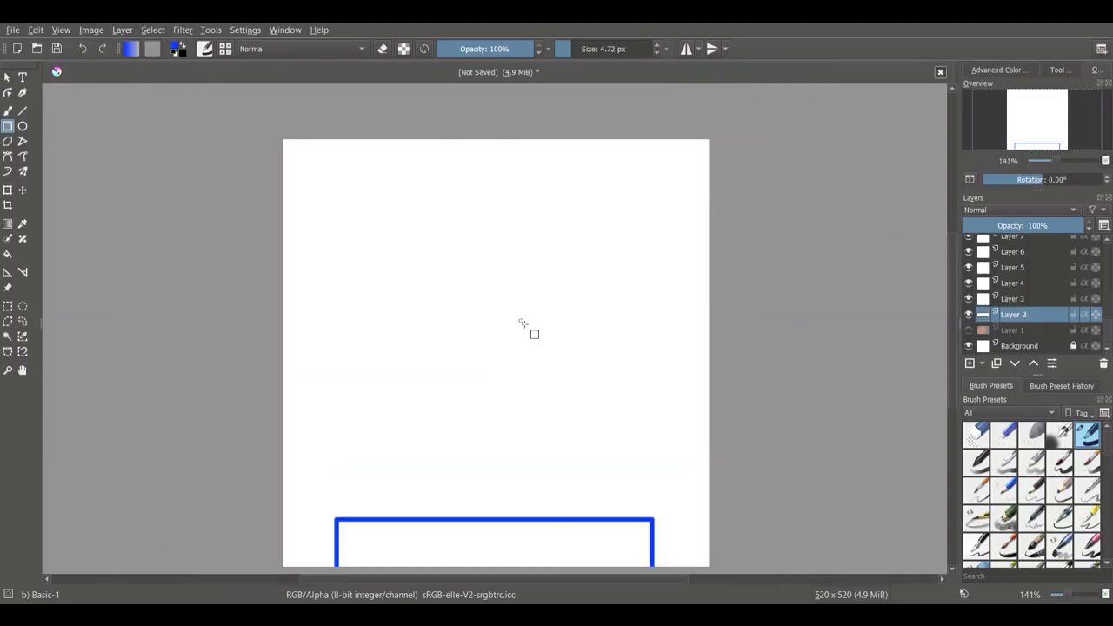
# Step: Draw a large blue ellipse for the head on Layer 2 and erase its top and the part overlapping the rectangle
pyautogui.click(22, 126)
pyautogui.moveTo(350, 212); pyautogui.dragTo(708, 522)
pyautogui.moveTo(360, 238)
pyautogui.mouseDown()
pyautogui.moveTo(652, 495)
pyautogui.moveTo(644, 510)
pyautogui.mouseUp()
pyautogui.hotkey('ctrl', 'z')
pyautogui.moveTo(323, 149); pyautogui.dragTo(686, 542)
pyautogui.press('e')
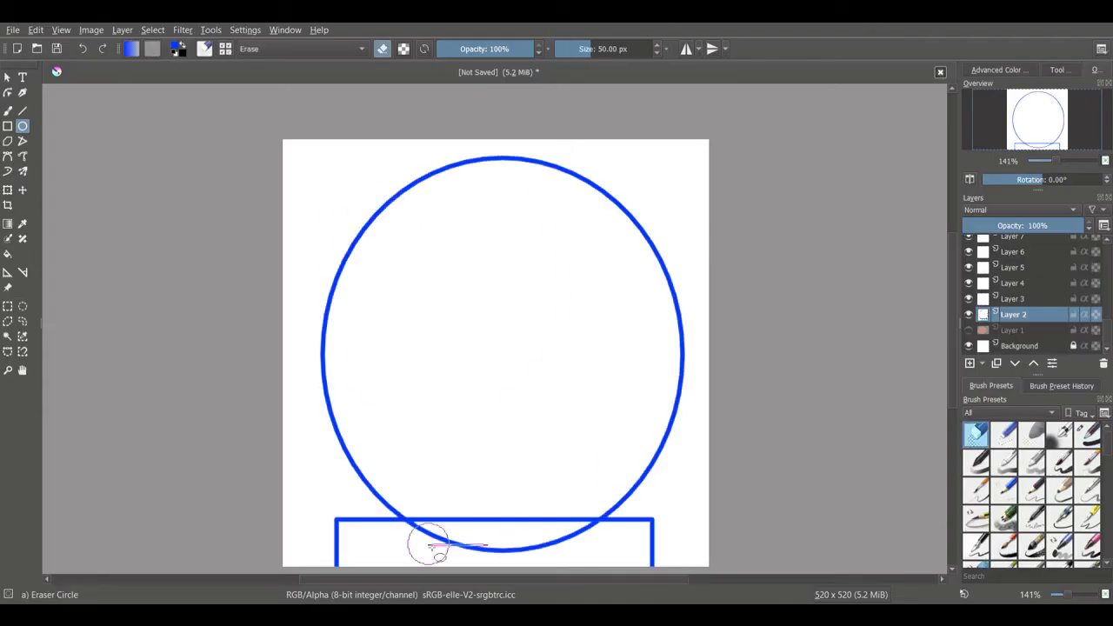
pyautogui.press('b')
pyautogui.moveTo(588, 170); pyautogui.dragTo(407, 186)
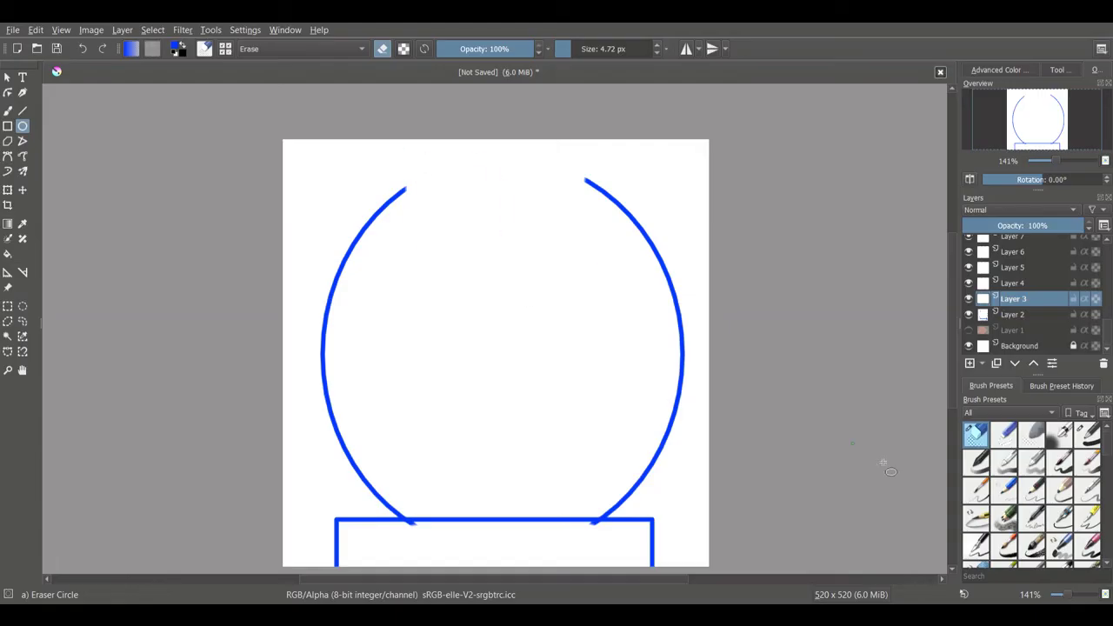
# Step: Draw a smaller blue ellipse between the horns on Layer 3, erase its top and join its ends to the head
pyautogui.moveTo(409, 148); pyautogui.dragTo(572, 332)
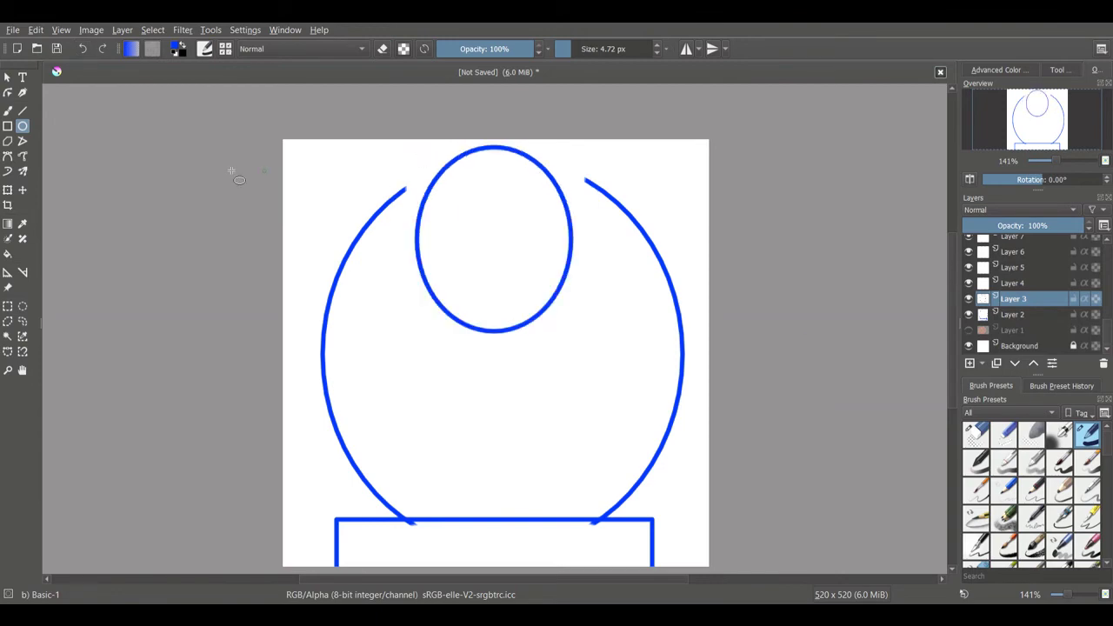
pyautogui.press('e')
pyautogui.moveTo(532, 156); pyautogui.dragTo(547, 171)
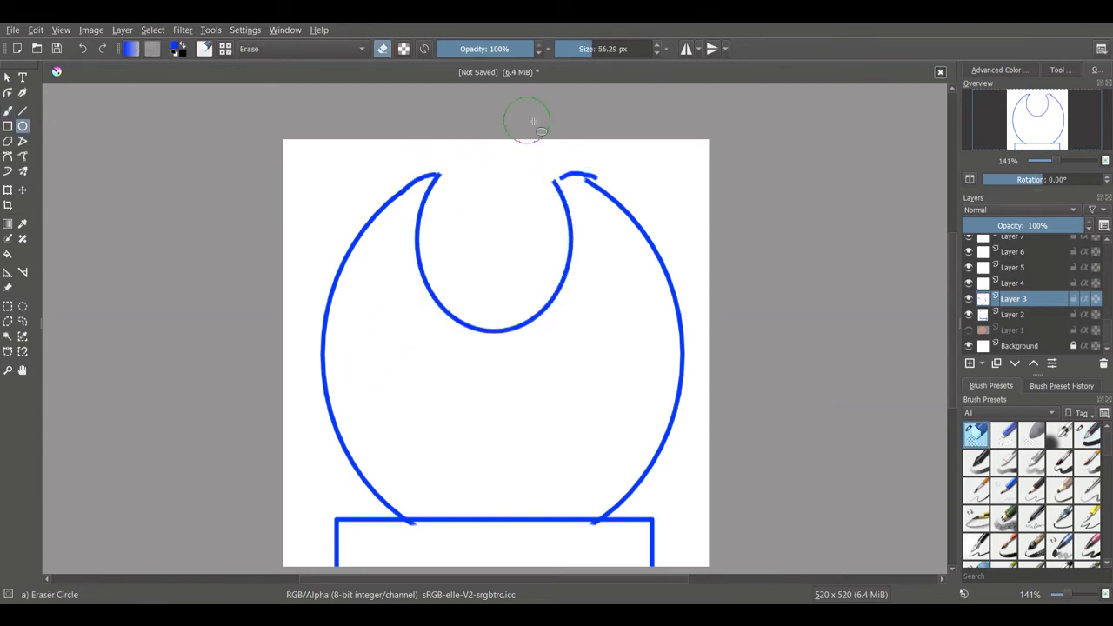
# Step: Draw a straight horizontal blue line across the middle of the head and a shorter mouth line below it on Layer 3
pyautogui.press('e')
pyautogui.moveTo(414, 342); pyautogui.dragTo(468, 433)
pyautogui.hotkey('ctrl', 'z')
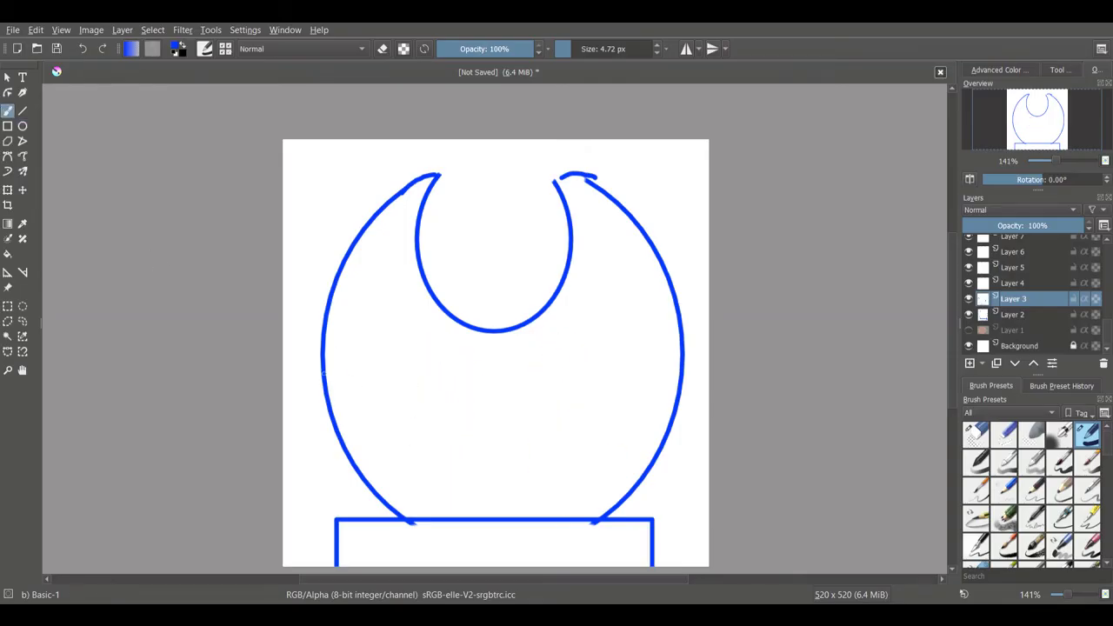
pyautogui.press('v')
pyautogui.moveTo(324, 360); pyautogui.dragTo(682, 360)
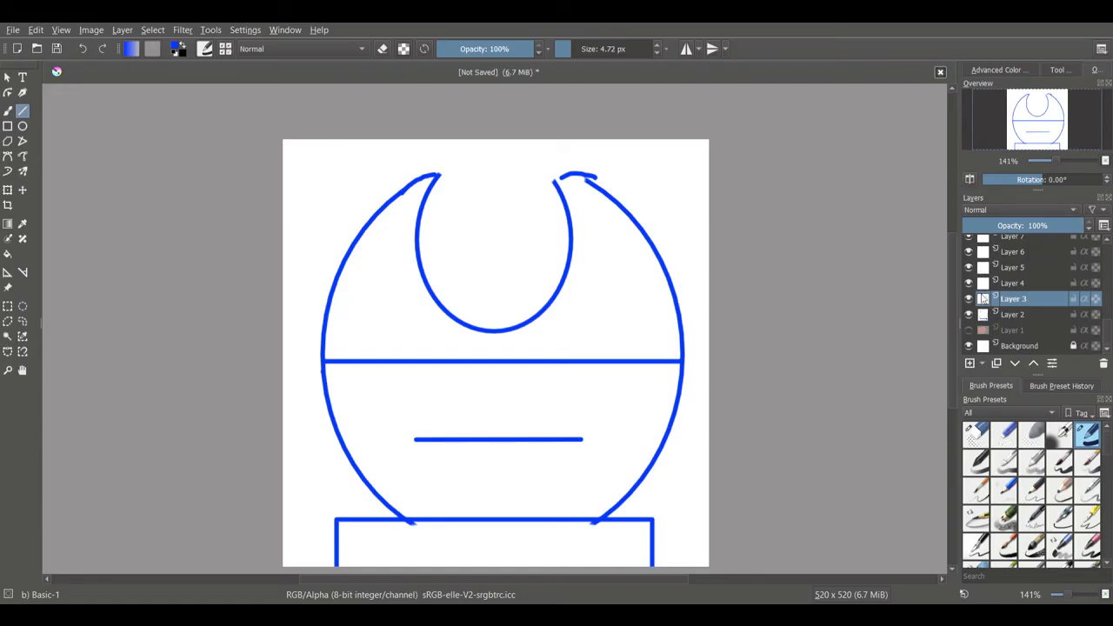
# Step: Lower the blue sketch layers' opacity and trace the horned head outline in black on Layer 4
pyautogui.press('b')
pyautogui.press('d')
pyautogui.press('pageup')
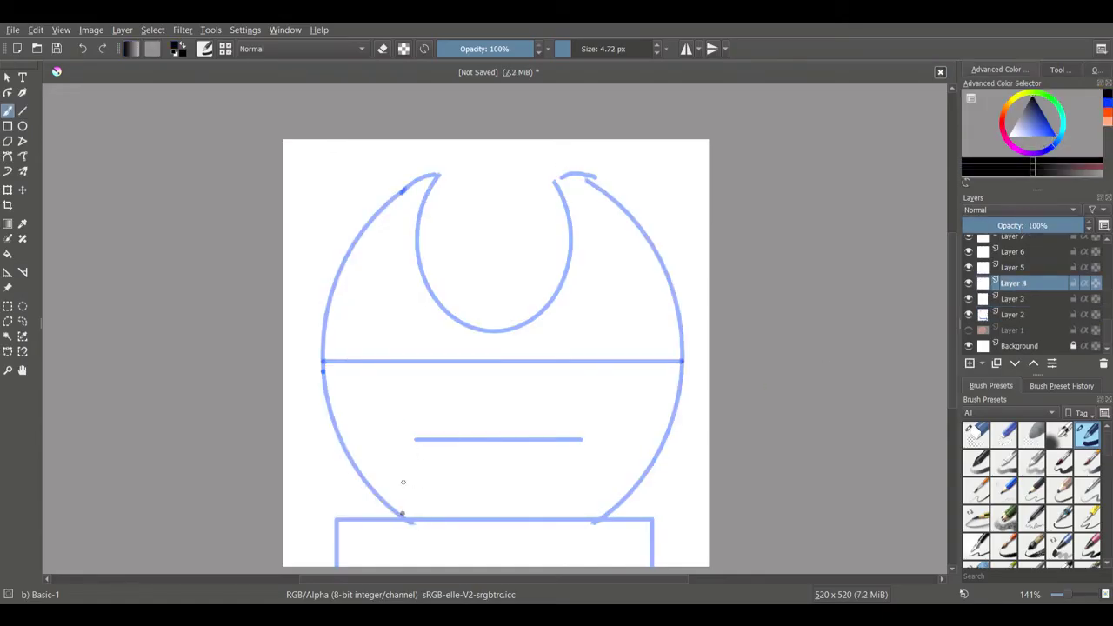
pyautogui.moveTo(401, 514); pyautogui.dragTo(409, 520)
pyautogui.moveTo(432, 178)
pyautogui.mouseDown()
pyautogui.moveTo(464, 322)
pyautogui.moveTo(549, 179)
pyautogui.moveTo(612, 193)
pyautogui.moveTo(672, 413)
pyautogui.mouseUp()
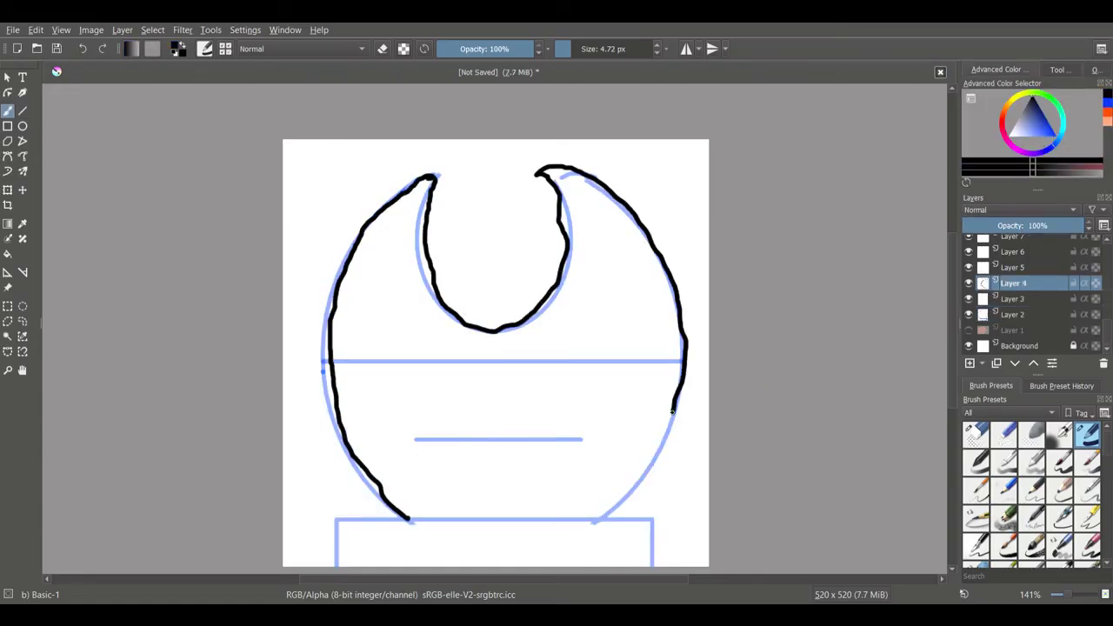
# Step: Draw a black dripping edge across the middle of the head and a curved grin below it on Layer 4
pyautogui.moveTo(338, 372)
pyautogui.mouseDown()
pyautogui.moveTo(627, 396)
pyautogui.moveTo(679, 445)
pyautogui.mouseUp()
pyautogui.hotkey('ctrl', 'z')
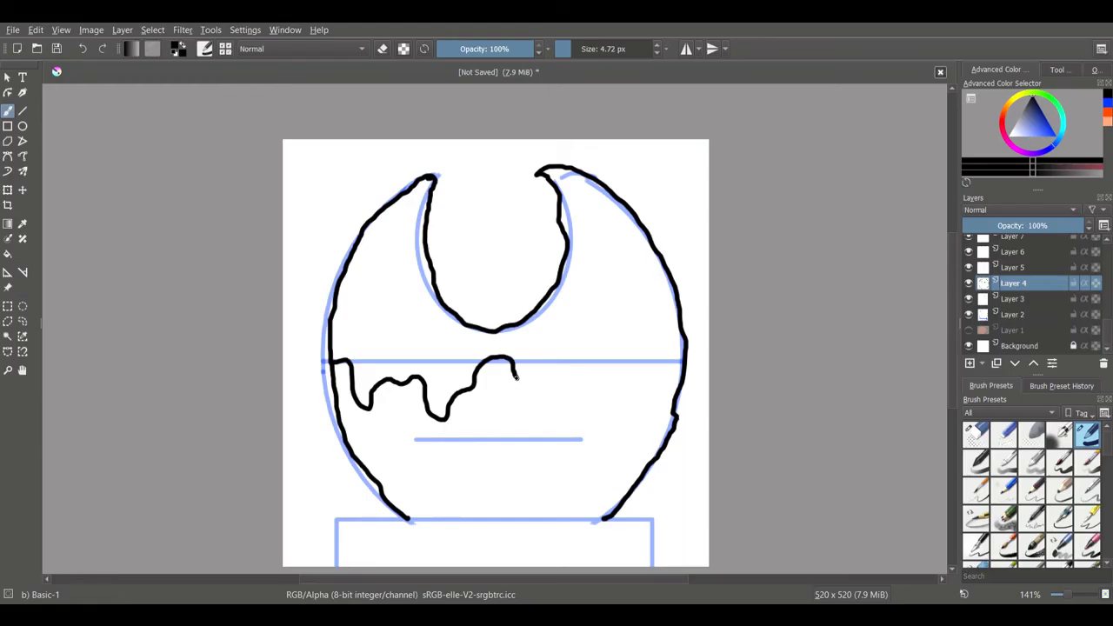
pyautogui.moveTo(652, 380); pyautogui.dragTo(675, 410)
pyautogui.moveTo(409, 442)
pyautogui.mouseDown()
pyautogui.moveTo(453, 517)
pyautogui.moveTo(560, 437)
pyautogui.mouseUp()
pyautogui.moveTo(584, 439); pyautogui.dragTo(546, 517)
# Step: Erase the grin's upper curve on Layer 4 and redraw it in black with a rounder dip
pyautogui.press('e')
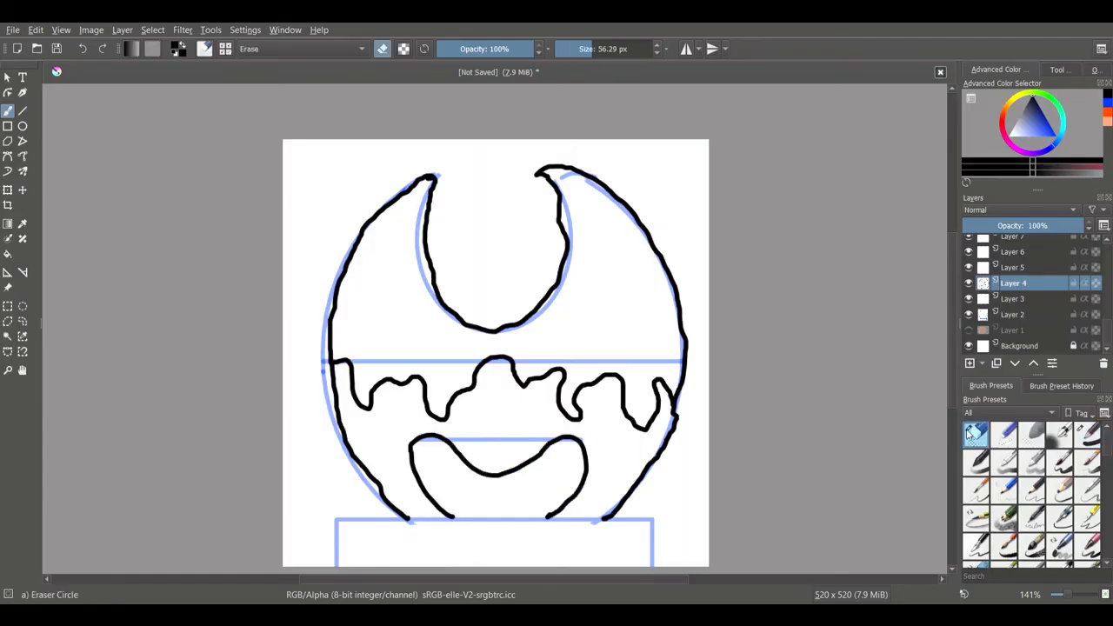
pyautogui.moveTo(442, 414); pyautogui.dragTo(569, 447)
pyautogui.press('e')
pyautogui.moveTo(412, 445)
pyautogui.mouseDown()
pyautogui.moveTo(496, 475)
pyautogui.moveTo(578, 443)
pyautogui.mouseUp()
pyautogui.press('e')
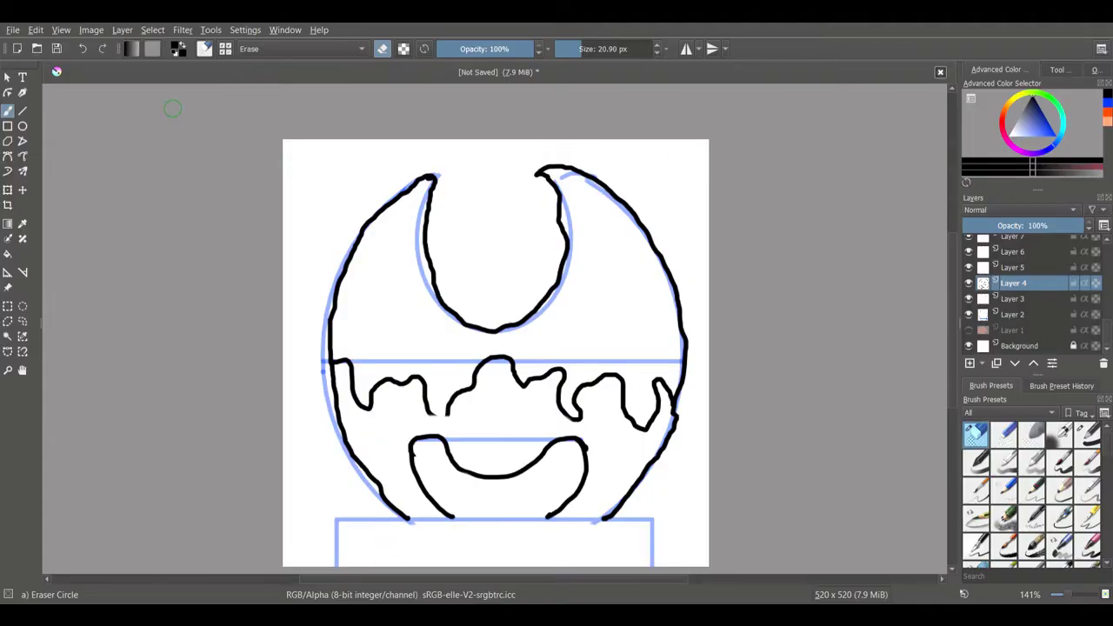
# Step: Fill the horned area above the dripping edge with black using a 25.27 px brush and hide Layer 3
pyautogui.press('e')
pyautogui.moveTo(588, 52); pyautogui.dragTo(627, 52)
pyautogui.moveTo(374, 287)
pyautogui.mouseDown()
pyautogui.moveTo(368, 318)
pyautogui.moveTo(391, 284)
pyautogui.moveTo(365, 365)
pyautogui.moveTo(388, 342)
pyautogui.moveTo(648, 304)
pyautogui.moveTo(510, 325)
pyautogui.moveTo(651, 249)
pyautogui.moveTo(625, 339)
pyautogui.moveTo(546, 356)
pyautogui.moveTo(653, 367)
pyautogui.mouseUp()
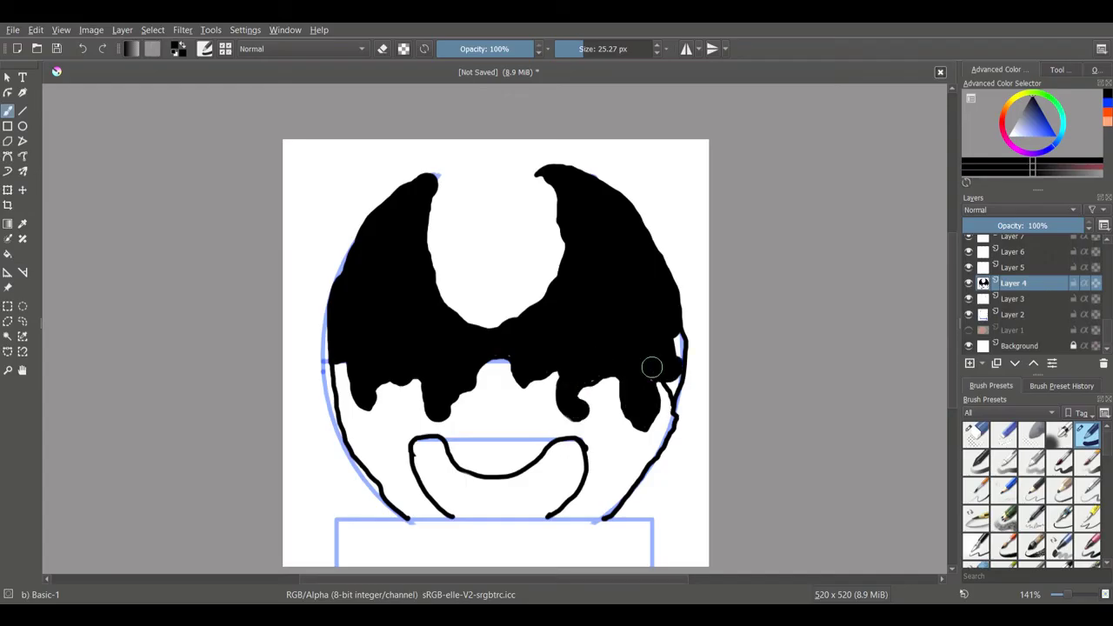
pyautogui.click(971, 318)
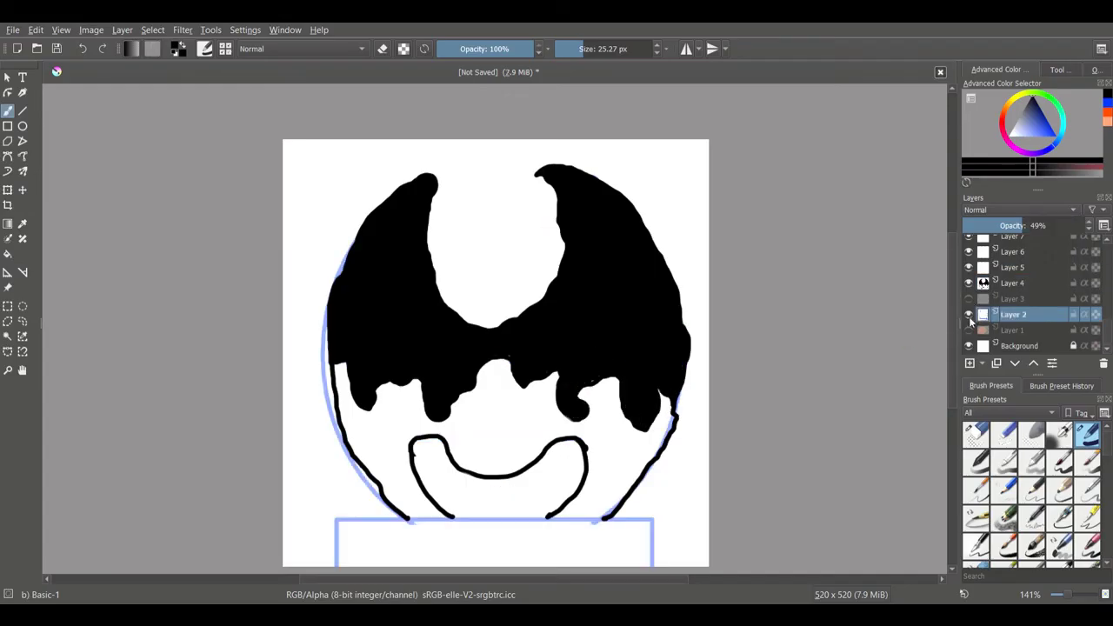
pyautogui.click(985, 283)
pyautogui.press('/')
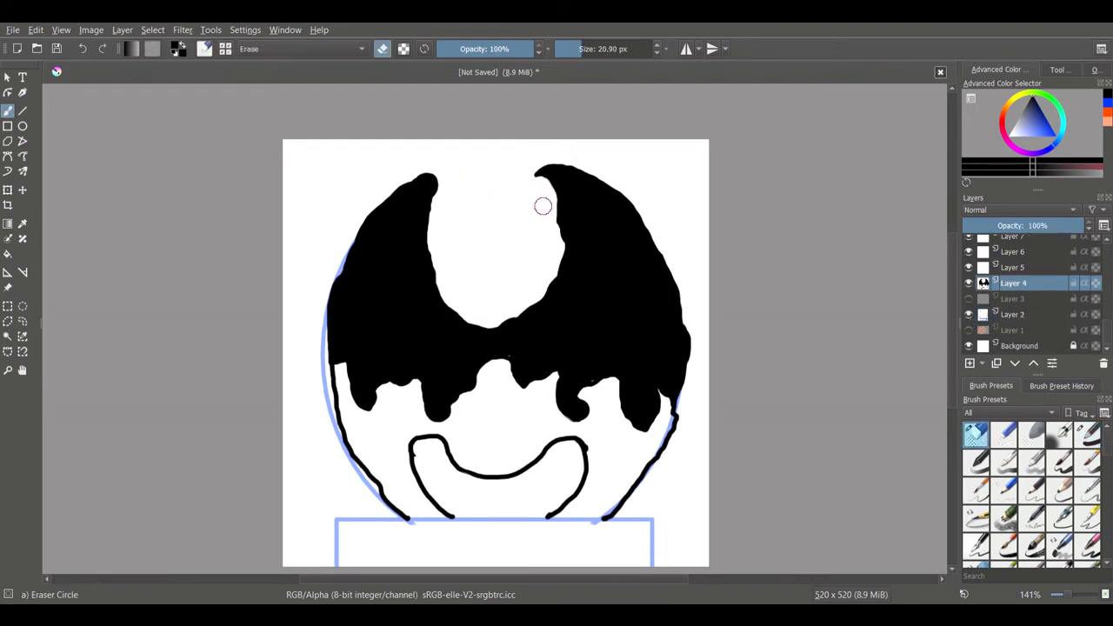
# Step: Paint the rectangle below the head solid red on Layer 5 with the 25.27 px Basic-1 brush
pyautogui.click(1013, 267)
pyautogui.press('/')
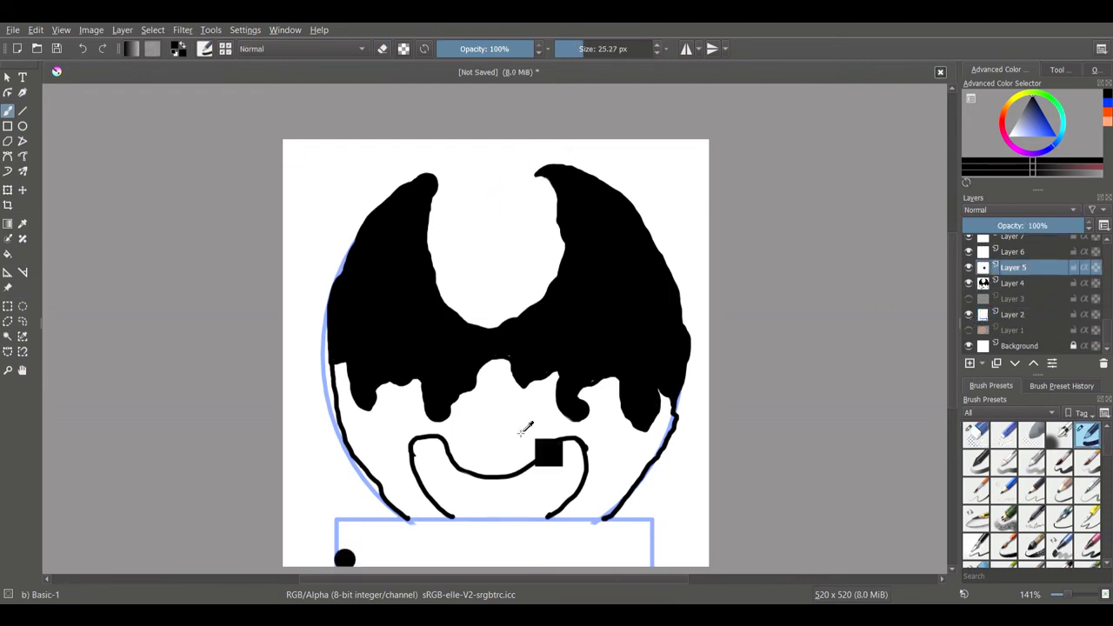
pyautogui.press('x')
pyautogui.moveTo(348, 557)
pyautogui.mouseDown()
pyautogui.moveTo(538, 528)
pyautogui.moveTo(646, 556)
pyautogui.moveTo(372, 539)
pyautogui.moveTo(625, 541)
pyautogui.mouseUp()
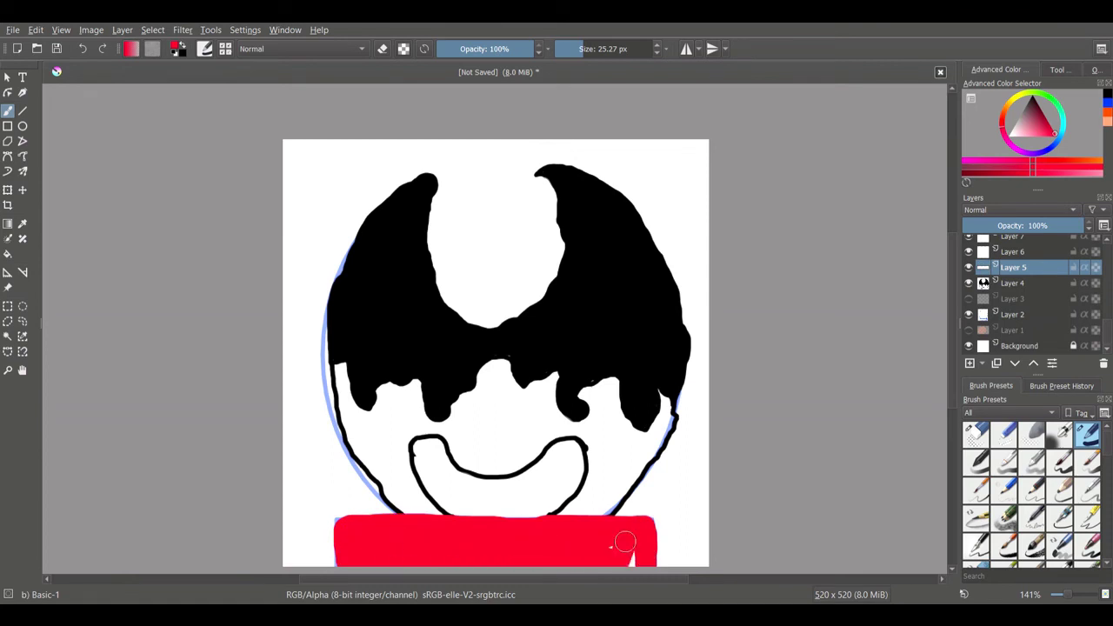
# Step: Draw yellow vertical stripes over the red body with five tall 9.21 px rectangle outlines on Layer 5
pyautogui.click(1092, 161)
pyautogui.click(360, 526)
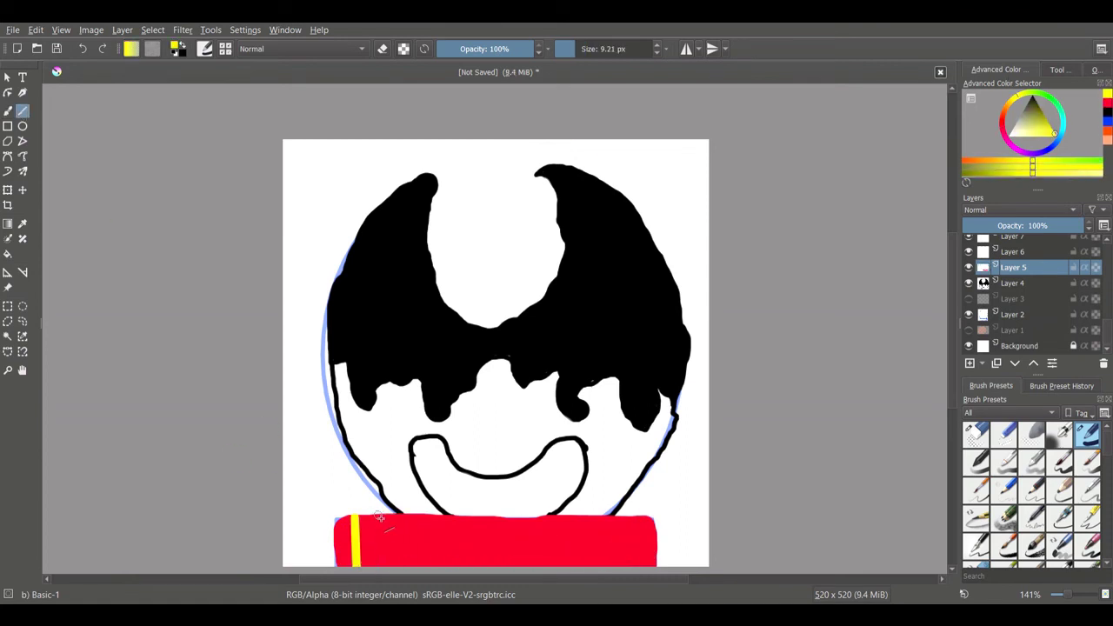
pyautogui.moveTo(344, 352); pyautogui.dragTo(385, 565)
pyautogui.moveTo(406, 352); pyautogui.dragTo(455, 565)
pyautogui.moveTo(476, 352); pyautogui.dragTo(519, 565)
pyautogui.moveTo(540, 352); pyautogui.dragTo(589, 565)
pyautogui.moveTo(611, 352); pyautogui.dragTo(653, 566)
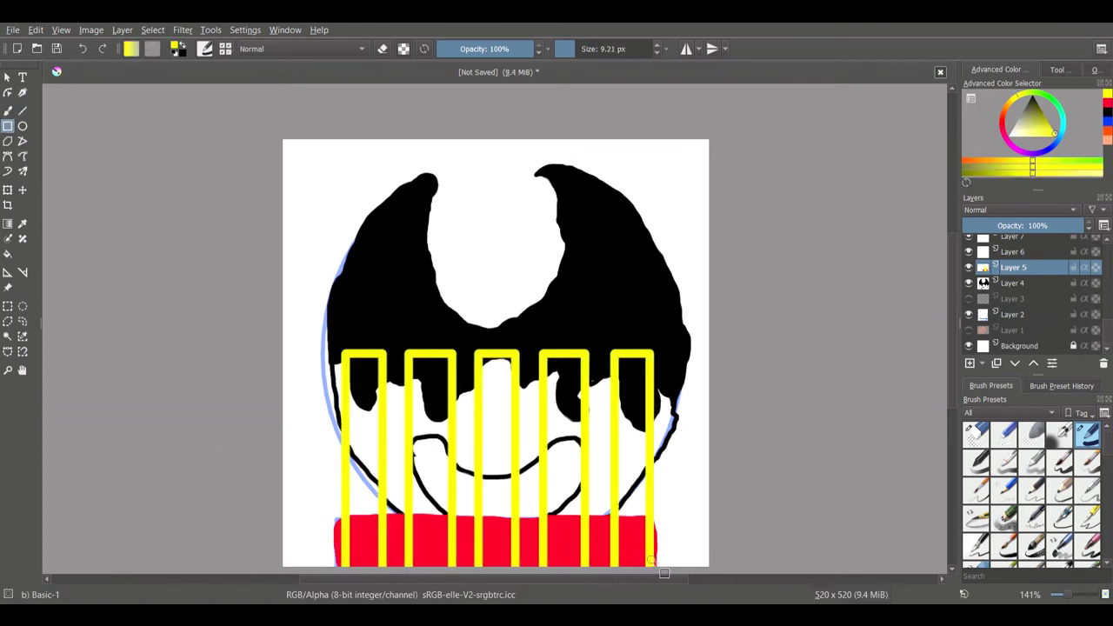
# Step: Remove the yellow stripe parts that extend above the red body on Layer 5, using Eraser Circle at 48.74 px
pyautogui.hotkey('ctrl', 'r')
pyautogui.moveTo(328, 511)
pyautogui.mouseDown()
pyautogui.moveTo(669, 477)
pyautogui.moveTo(669, 344)
pyautogui.mouseUp()
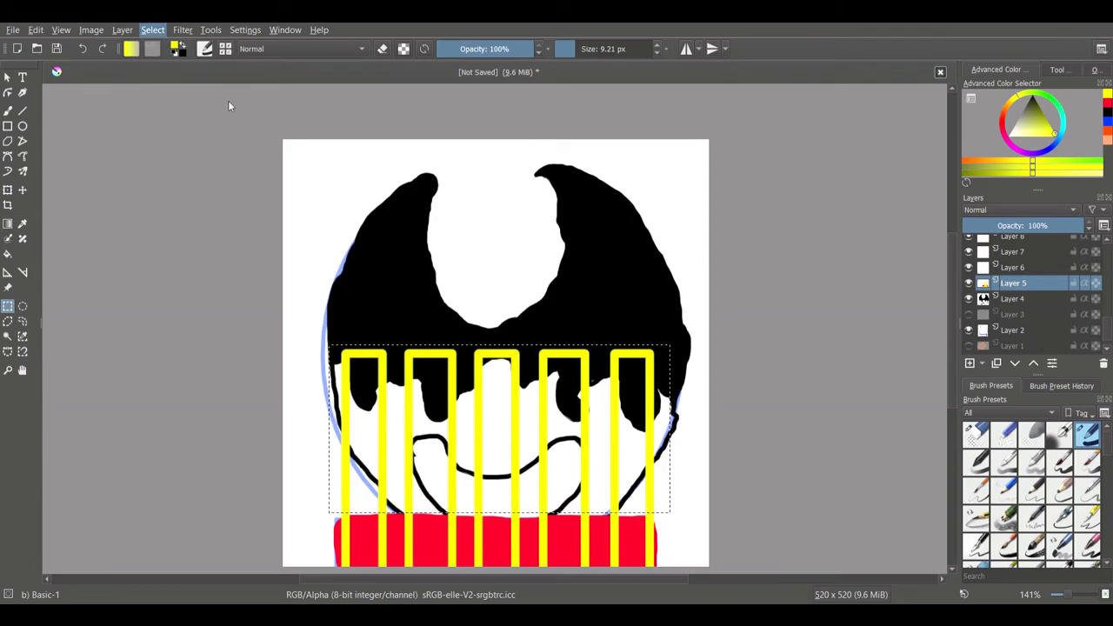
pyautogui.hotkey('ctrl', 'shift', 'a')
pyautogui.press('b')
pyautogui.click(975, 435)
pyautogui.moveTo(348, 479); pyautogui.dragTo(398, 495)
pyautogui.hotkey('ctrl', 'z')
pyautogui.hotkey('ctrl', 'z')
pyautogui.hotkey('ctrl', 'z')
pyautogui.hotkey('ctrl', 'z')
pyautogui.hotkey('ctrl', 'z')
pyautogui.hotkey('ctrl', 'z')
pyautogui.hotkey('ctrl', 'z')
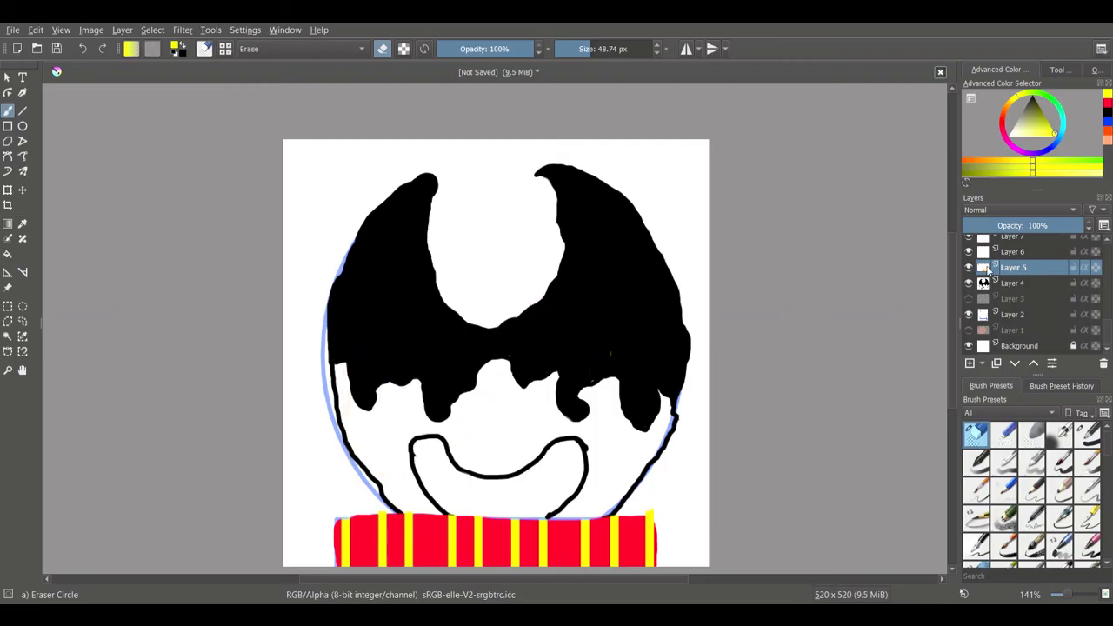
# Step: Hide the blue sketch on Layer 2 and return to the Basic-1 brush preset
pyautogui.click(970, 315)
pyautogui.click(970, 330)
pyautogui.click(970, 331)
pyautogui.click(1087, 435)
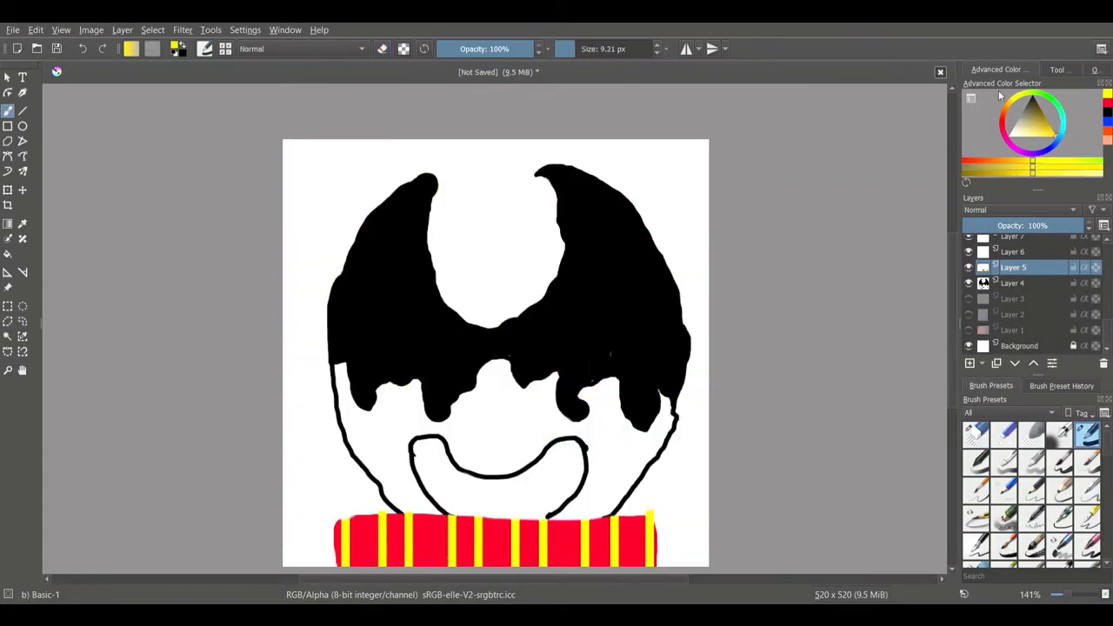
# Step: Paint the face between the dripping edge and the body yellow on Layer 6, leaving the mouth unpainted
pyautogui.moveTo(382, 457); pyautogui.dragTo(356, 433)
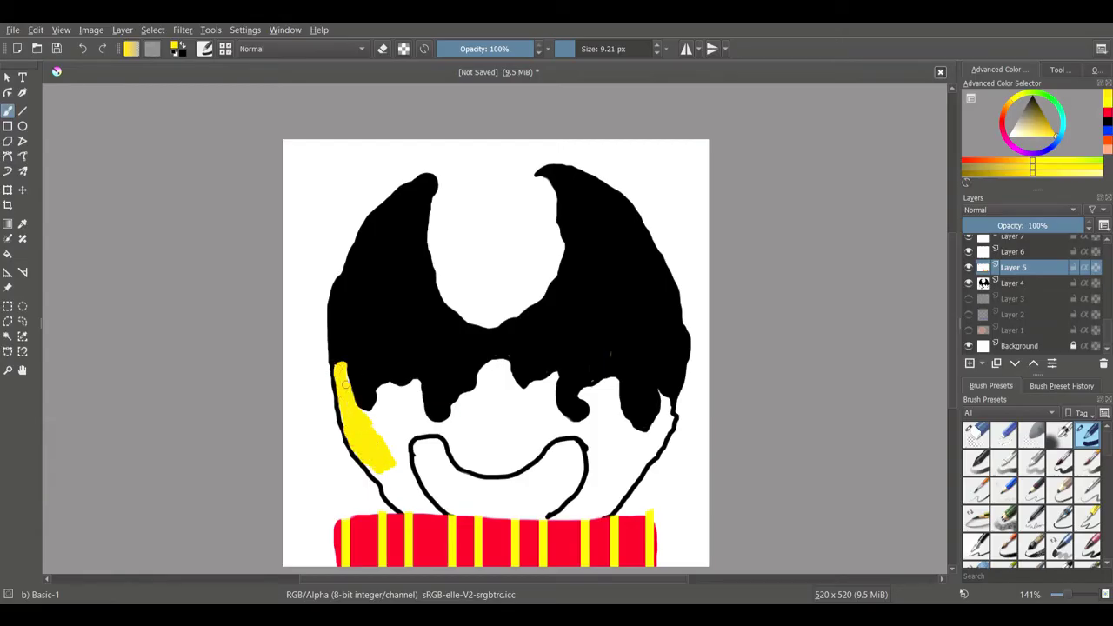
pyautogui.hotkey('ctrl', 'z')
pyautogui.click(1013, 251)
pyautogui.moveTo(385, 469); pyautogui.dragTo(352, 426)
pyautogui.moveTo(485, 409)
pyautogui.mouseDown()
pyautogui.moveTo(518, 421)
pyautogui.moveTo(487, 452)
pyautogui.mouseUp()
pyautogui.click(84, 49)
pyautogui.click(1105, 104)
pyautogui.moveTo(561, 522)
pyautogui.mouseDown()
pyautogui.moveTo(611, 395)
pyautogui.moveTo(594, 484)
pyautogui.mouseUp()
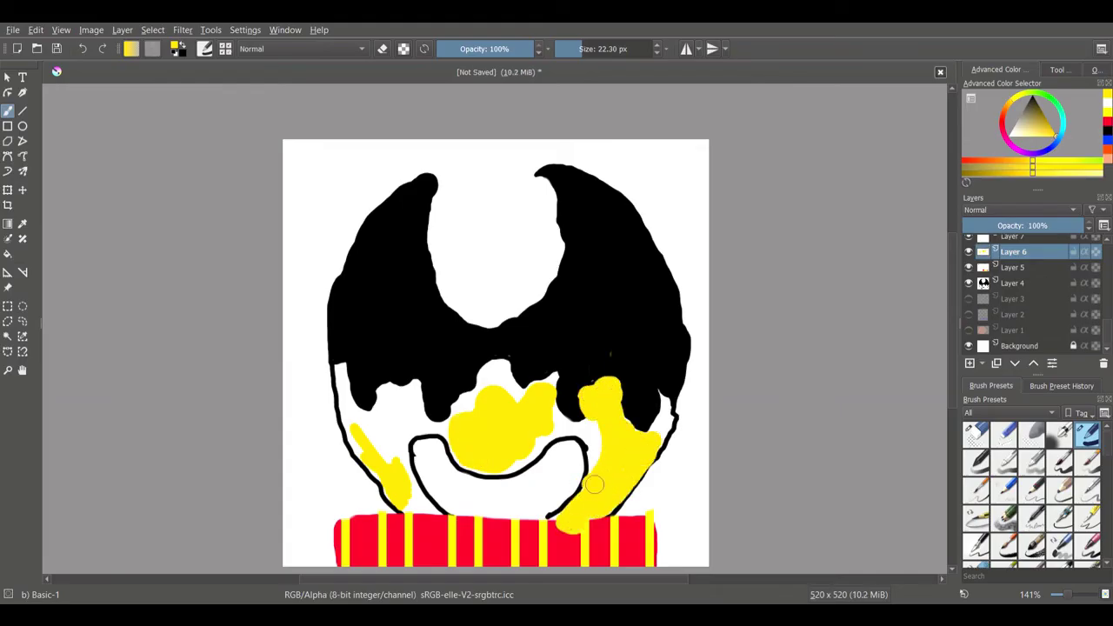
pyautogui.hotkey('ctrl', 'z')
pyautogui.moveTo(600, 392)
pyautogui.mouseDown()
pyautogui.moveTo(613, 439)
pyautogui.moveTo(573, 513)
pyautogui.moveTo(634, 456)
pyautogui.mouseUp()
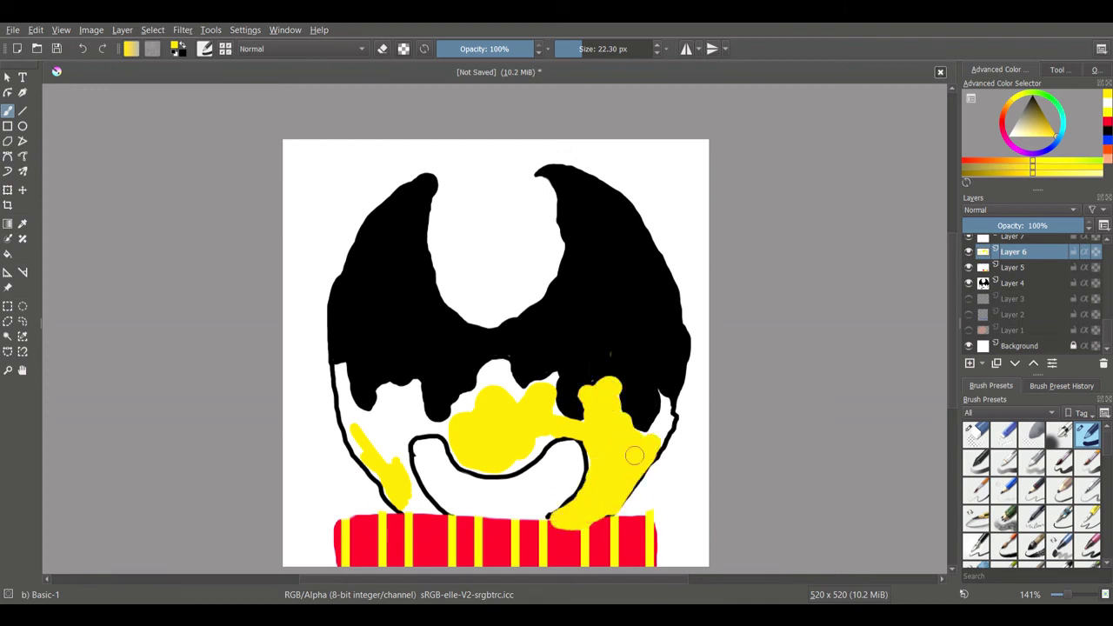
pyautogui.moveTo(551, 383); pyautogui.dragTo(515, 379)
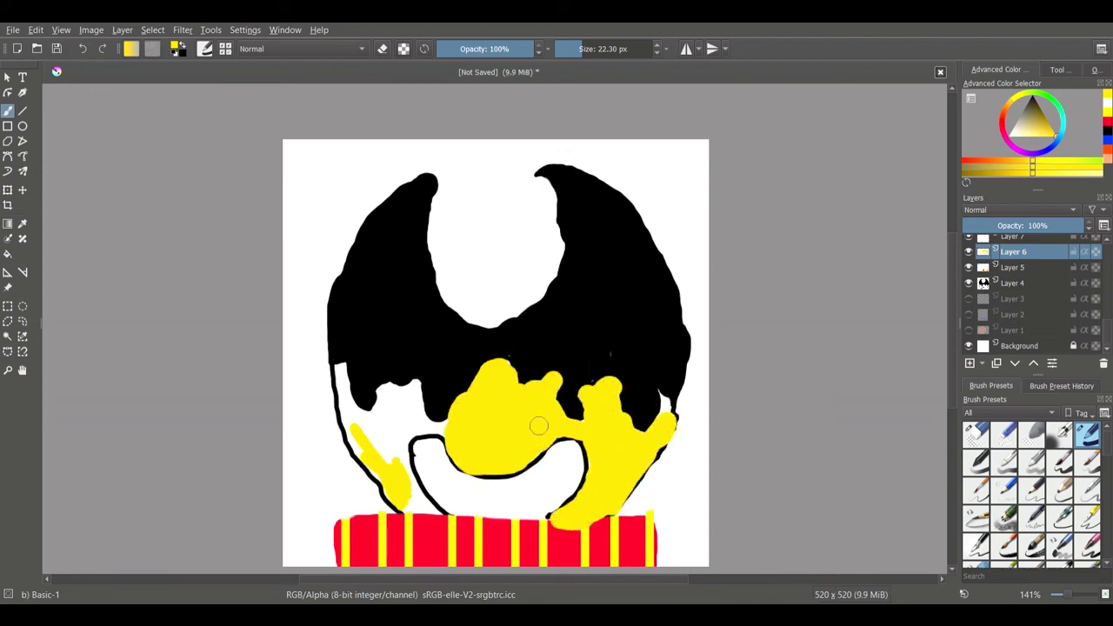
pyautogui.moveTo(383, 417)
pyautogui.mouseDown()
pyautogui.moveTo(426, 517)
pyautogui.moveTo(365, 435)
pyautogui.moveTo(400, 405)
pyautogui.moveTo(415, 411)
pyautogui.mouseUp()
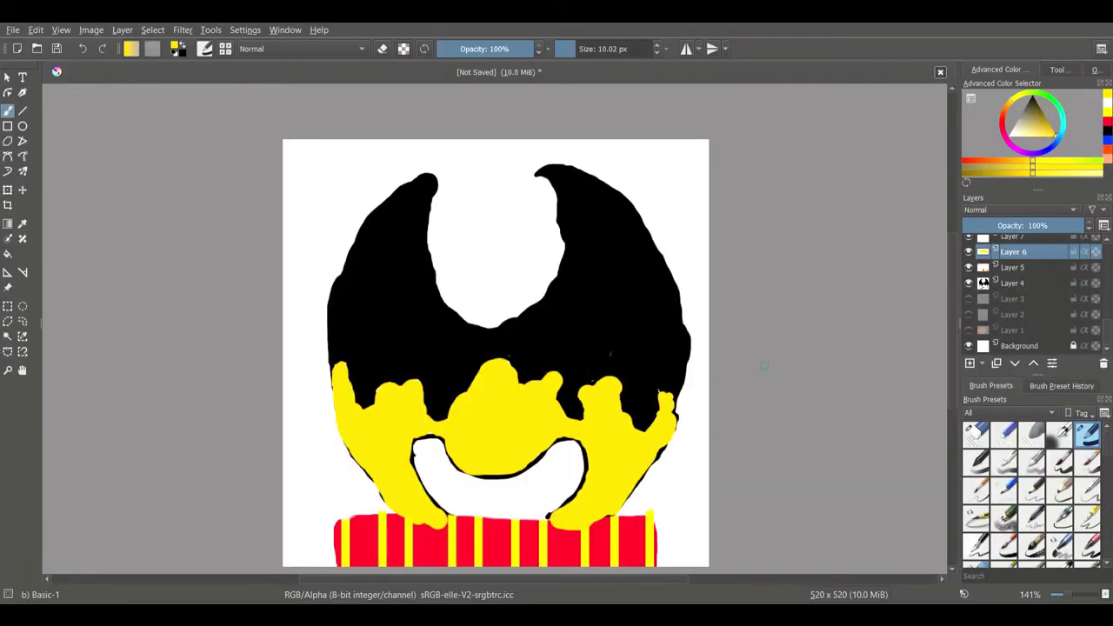
# Step: Erase the black outline along the cheeks on Layer 4 and trim the yellow overspill on Layer 6
pyautogui.press('pagedown')
pyautogui.press('pagedown')
pyautogui.press('e')
pyautogui.press('pageup')
pyautogui.press('pageup')
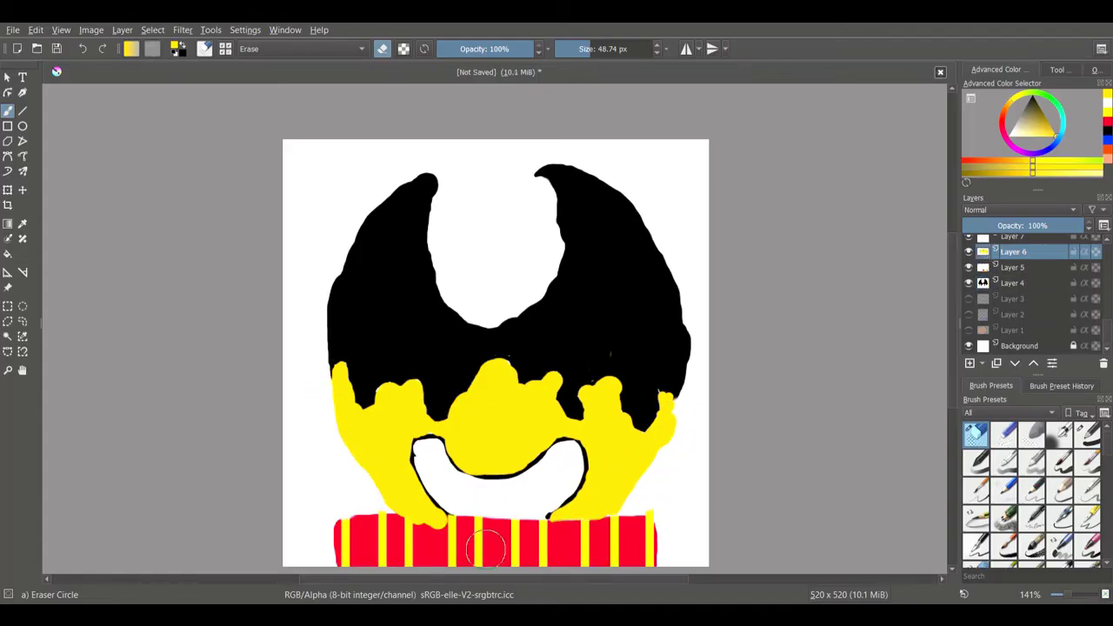
pyautogui.press('e')
pyautogui.press('e')
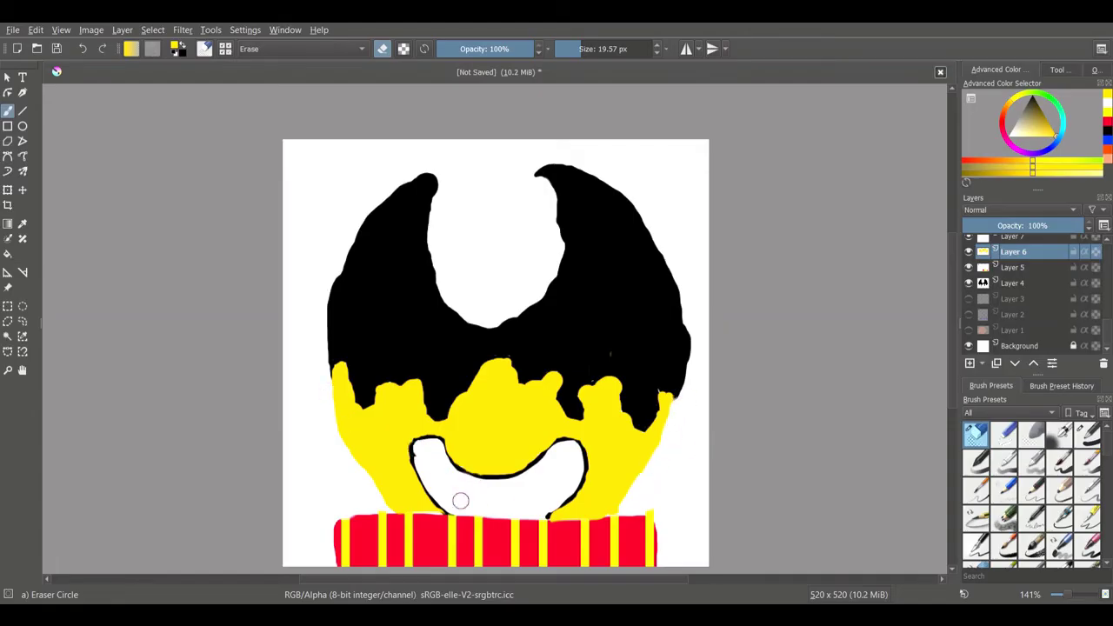
# Step: Move Layer 7 below Layer 4 and fill the mouth with dark yellow using a 28.49 px Basic-1 brush
pyautogui.click(1087, 435)
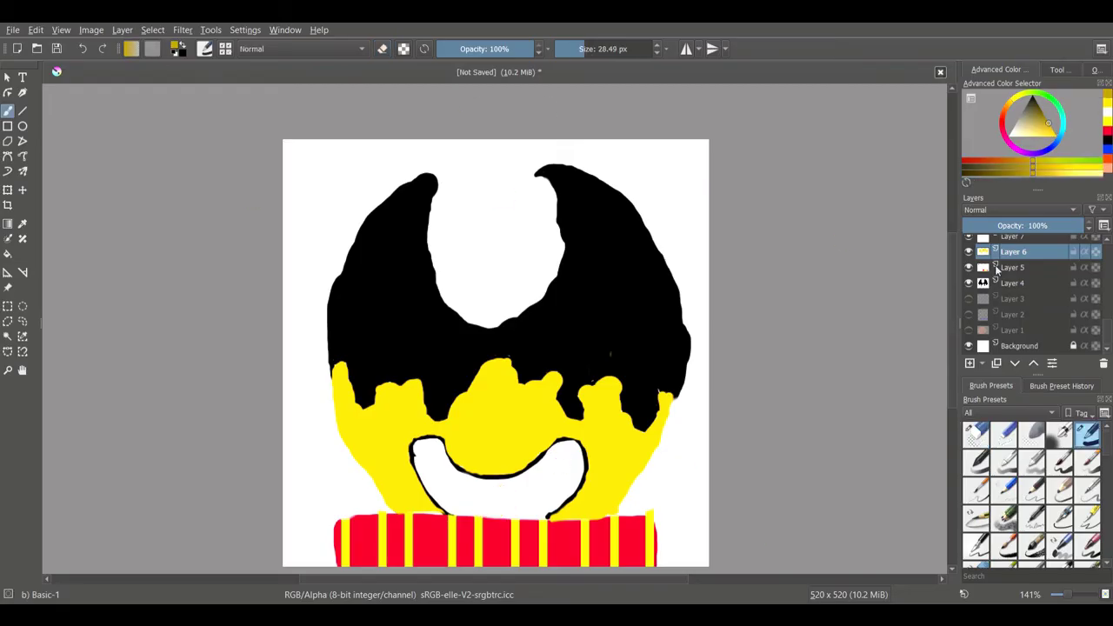
pyautogui.click(1033, 363)
pyautogui.moveTo(1032, 257); pyautogui.dragTo(1017, 292)
pyautogui.moveTo(469, 487)
pyautogui.mouseDown()
pyautogui.moveTo(487, 500)
pyautogui.moveTo(565, 461)
pyautogui.mouseUp()
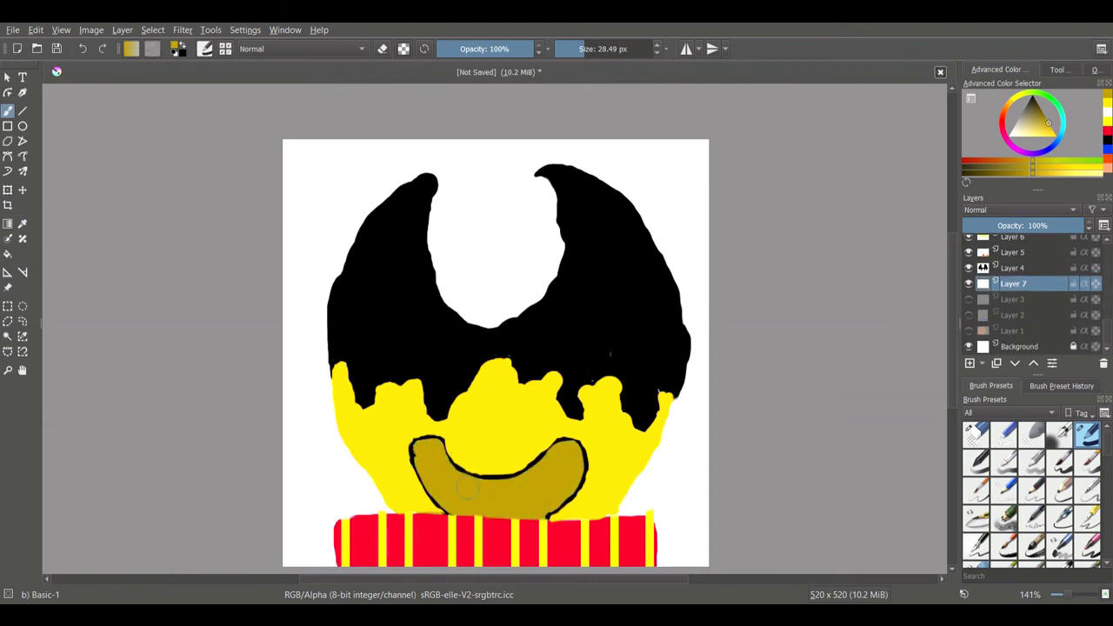
# Step: Draw black 6.40 px vertical tooth lines across the mouth on Layer 4 and show the light orange Layer 1
pyautogui.click(986, 270)
pyautogui.press('d')
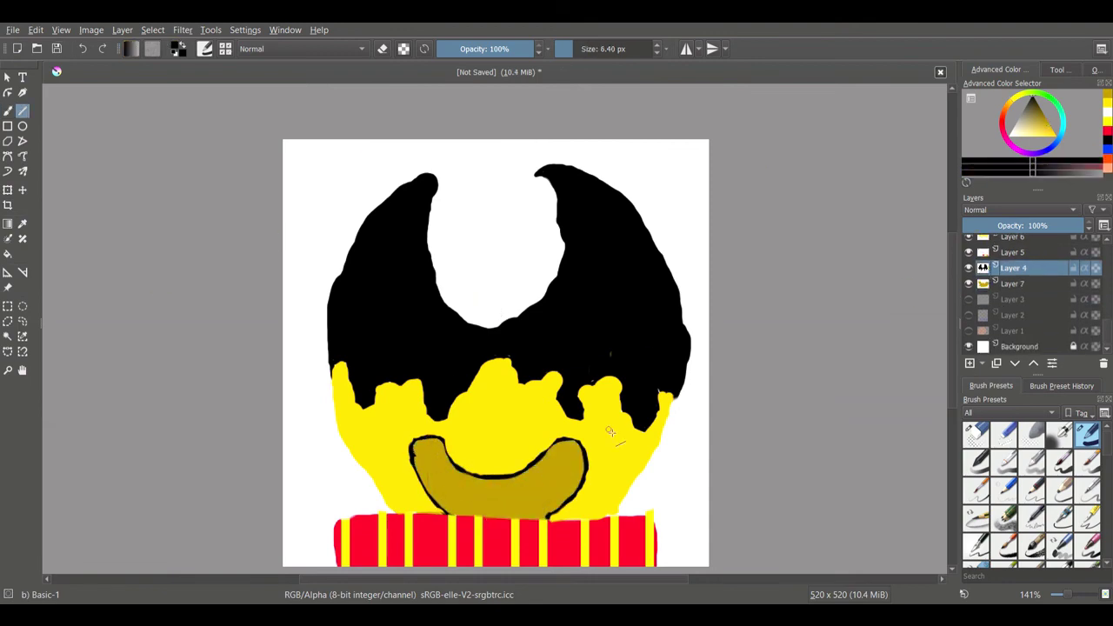
pyautogui.moveTo(425, 440); pyautogui.dragTo(431, 494)
pyautogui.moveTo(453, 469); pyautogui.dragTo(453, 513)
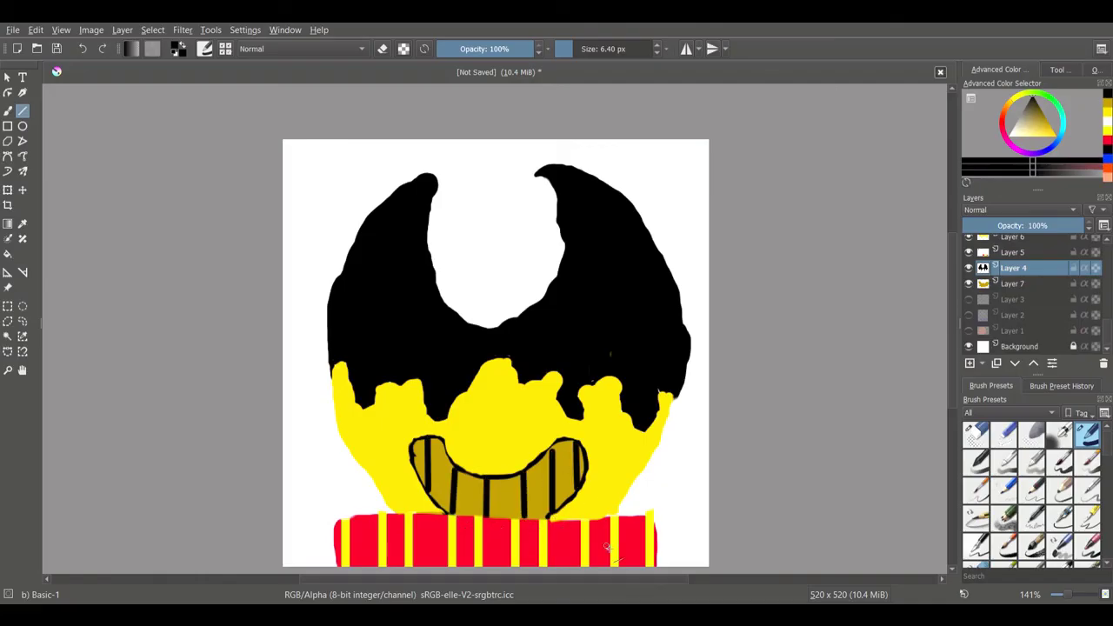
pyautogui.click(969, 331)
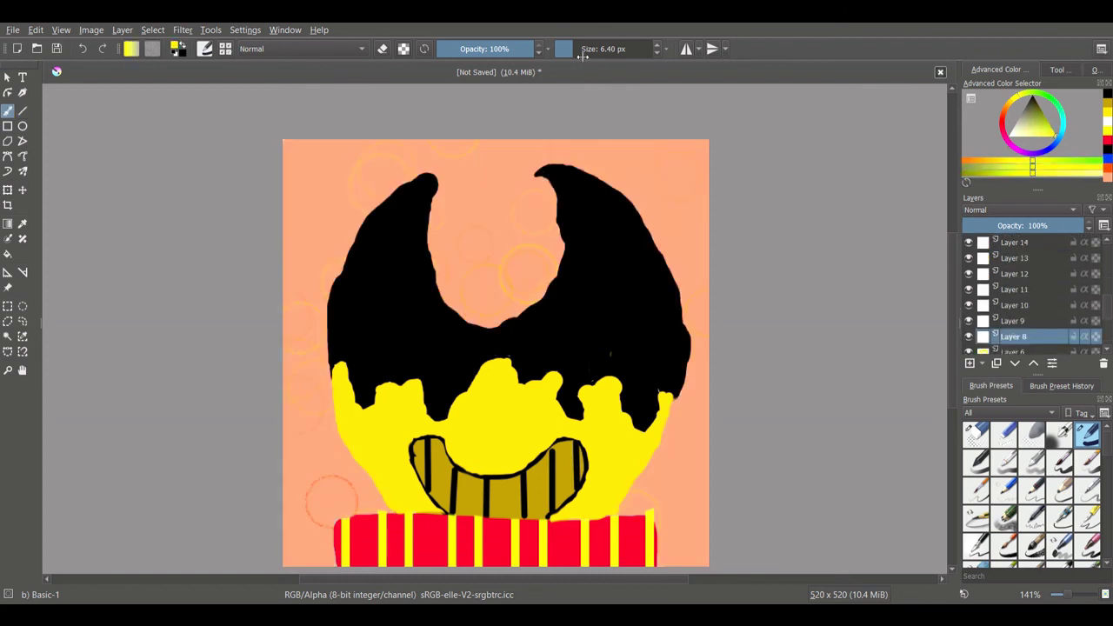
# Step: Outline bright yellow light rays fanning upward from the body with 19.57 px Basic-1 straight lines on Layer 8
pyautogui.moveTo(325, 481); pyautogui.dragTo(452, 183)
pyautogui.hotkey('ctrl', 'z')
pyautogui.click(23, 110)
pyautogui.moveTo(283, 428); pyautogui.dragTo(343, 513)
pyautogui.moveTo(283, 381)
pyautogui.mouseDown()
pyautogui.moveTo(433, 513)
pyautogui.moveTo(454, 179)
pyautogui.mouseUp()
pyautogui.moveTo(469, 513)
pyautogui.mouseDown()
pyautogui.moveTo(528, 190)
pyautogui.moveTo(542, 515)
pyautogui.mouseUp()
pyautogui.moveTo(543, 515)
pyautogui.mouseDown()
pyautogui.moveTo(616, 229)
pyautogui.moveTo(584, 516)
pyautogui.mouseUp()
pyautogui.moveTo(584, 516); pyautogui.dragTo(705, 291)
pyautogui.moveTo(704, 291); pyautogui.dragTo(654, 516)
pyautogui.moveTo(653, 516); pyautogui.dragTo(710, 348)
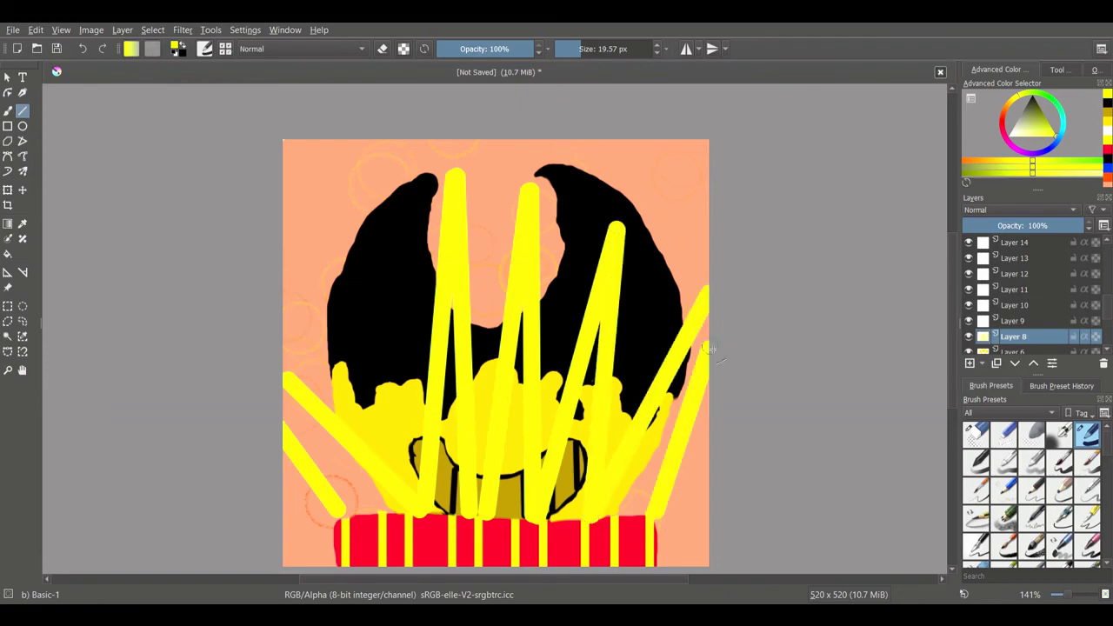
# Step: Fill the rays with yellow using the freehand brush and lower Layer 8's opacity to 59%
pyautogui.moveTo(374, 481)
pyautogui.mouseDown()
pyautogui.moveTo(303, 414)
pyautogui.moveTo(424, 489)
pyautogui.moveTo(543, 513)
pyautogui.moveTo(603, 501)
pyautogui.moveTo(680, 373)
pyautogui.mouseUp()
pyautogui.moveTo(1039, 225)
pyautogui.mouseDown()
pyautogui.moveTo(1008, 227)
pyautogui.moveTo(1014, 294)
pyautogui.mouseUp()
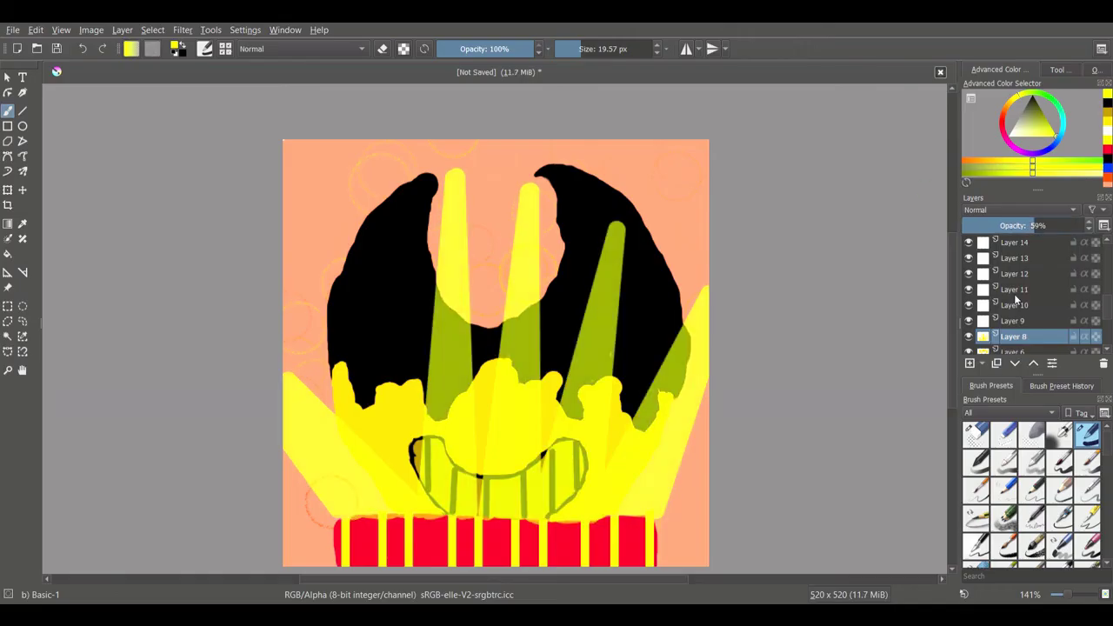
# Step: Erase the ray parts outside the character's silhouette with a 67.52 px Eraser Circle brush
pyautogui.click(975, 433)
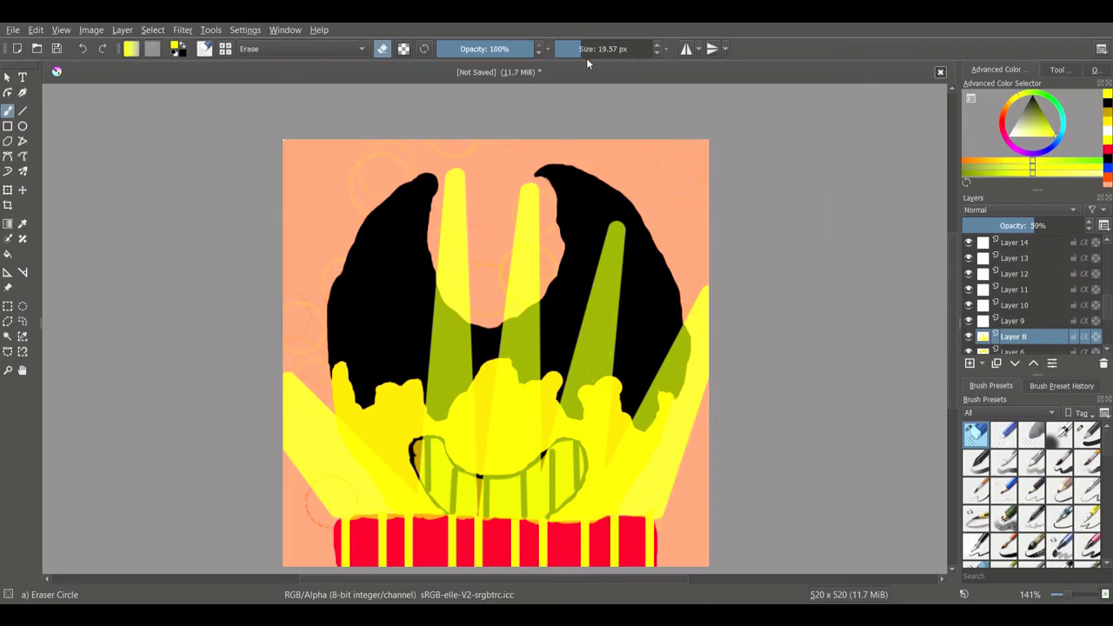
pyautogui.moveTo(526, 187); pyautogui.dragTo(452, 183)
pyautogui.moveTo(300, 383)
pyautogui.mouseDown()
pyautogui.moveTo(337, 504)
pyautogui.moveTo(660, 500)
pyautogui.moveTo(695, 296)
pyautogui.mouseUp()
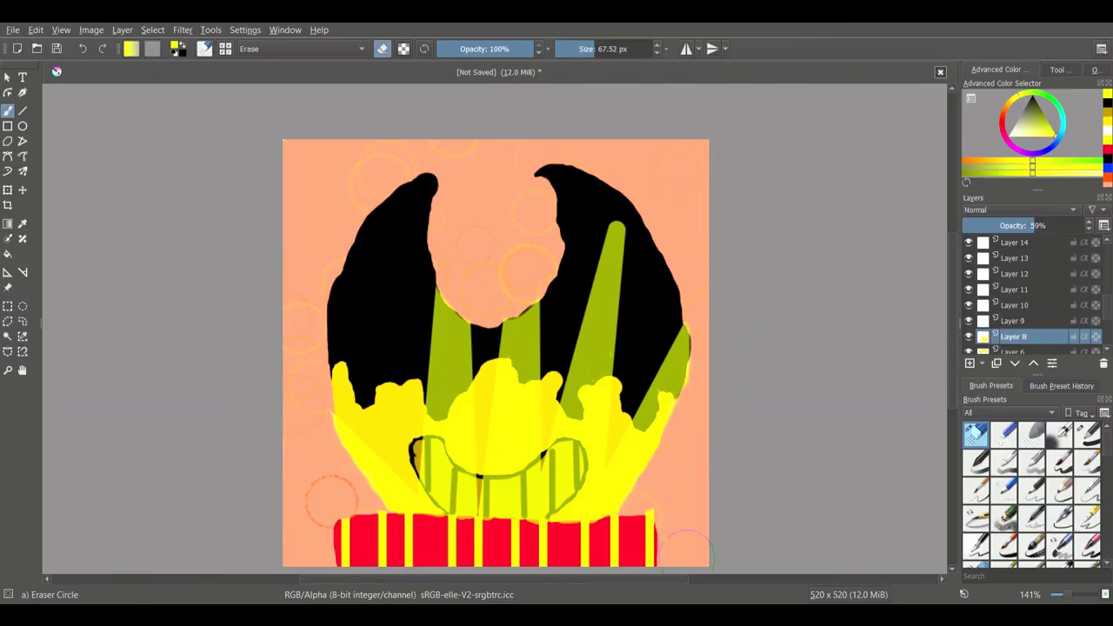
# Step: Redraw and fill the rays outside the character in darker yellow with the 19.57 px Basic-1 brush, and place Layer 8 above Layer 9
pyautogui.click(1087, 433)
pyautogui.moveTo(459, 228)
pyautogui.mouseDown()
pyautogui.moveTo(463, 212)
pyautogui.moveTo(484, 320)
pyautogui.moveTo(516, 205)
pyautogui.moveTo(542, 292)
pyautogui.mouseUp()
pyautogui.moveTo(343, 513)
pyautogui.mouseDown()
pyautogui.moveTo(286, 414)
pyautogui.moveTo(286, 385)
pyautogui.mouseUp()
pyautogui.moveTo(651, 514); pyautogui.dragTo(719, 355)
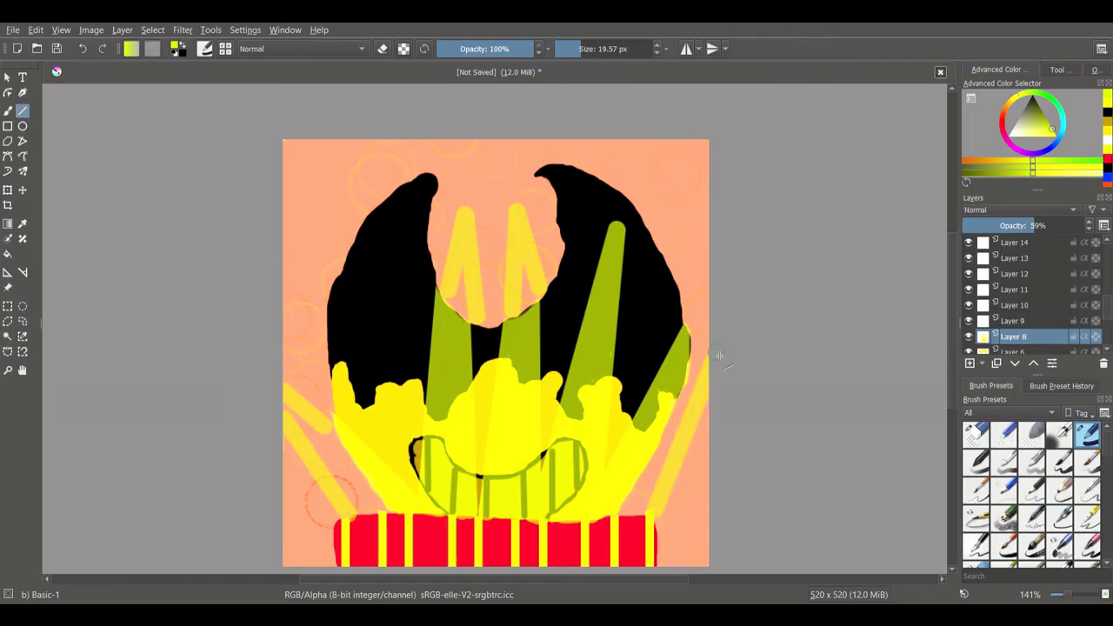
pyautogui.click(8, 110)
pyautogui.moveTo(365, 509); pyautogui.dragTo(291, 409)
pyautogui.moveTo(695, 334); pyautogui.dragTo(640, 496)
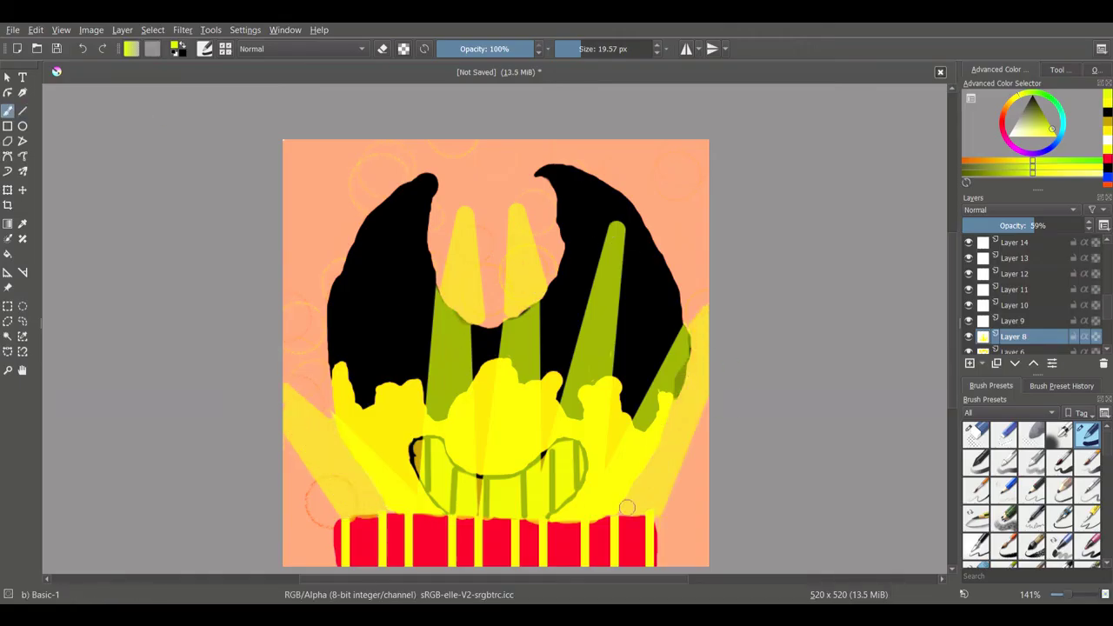
pyautogui.moveTo(984, 337); pyautogui.dragTo(984, 270)
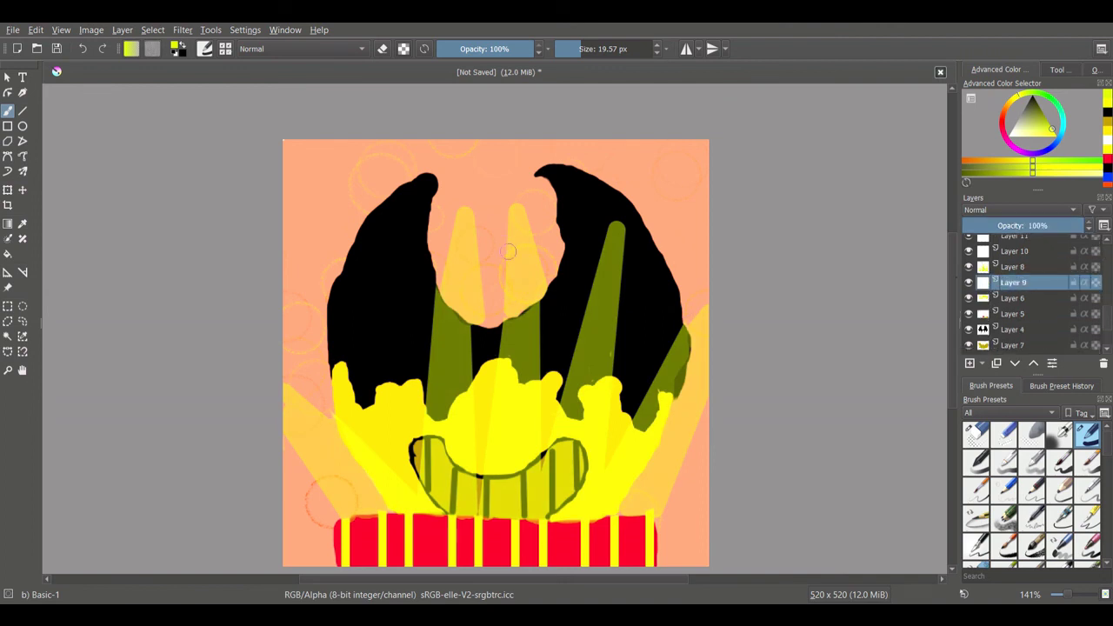
# Step: Paint black shoulders on both sides of the striped body on Layer 4 with the 19.57 px brush
pyautogui.press('pagedown')
pyautogui.press('pagedown')
pyautogui.press('pagedown')
pyautogui.press('d')
pyautogui.moveTo(654, 522); pyautogui.dragTo(670, 528)
pyautogui.moveTo(335, 521); pyautogui.dragTo(293, 566)
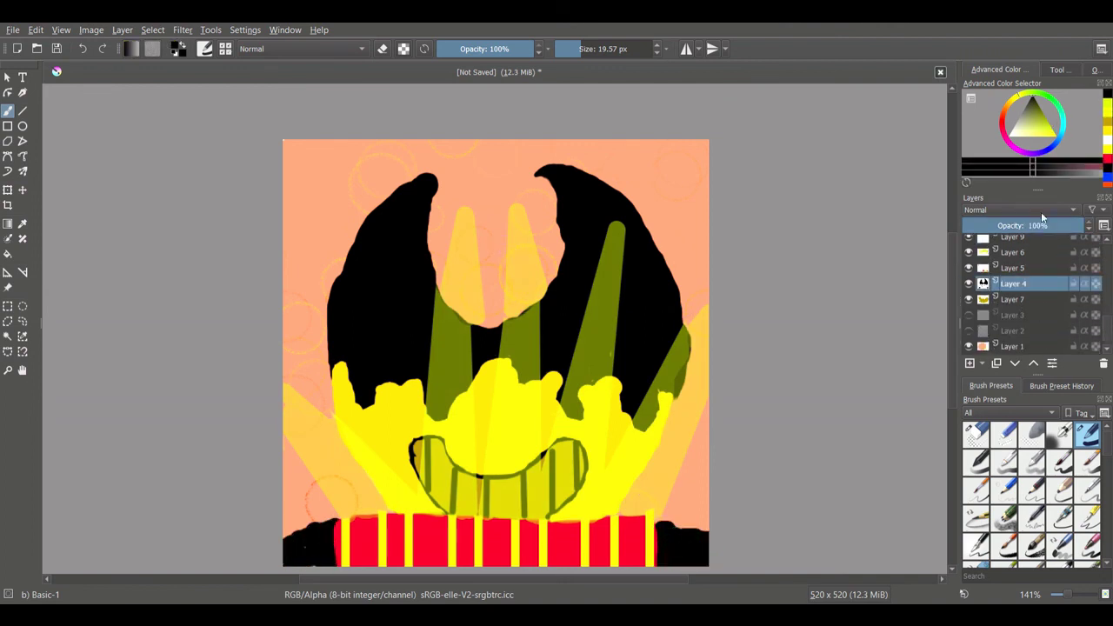
# Step: Switch to the Airbrush Soft brush at 11.79 px with a dark grey colour on Layer 4
pyautogui.press('/')
pyautogui.press('x')
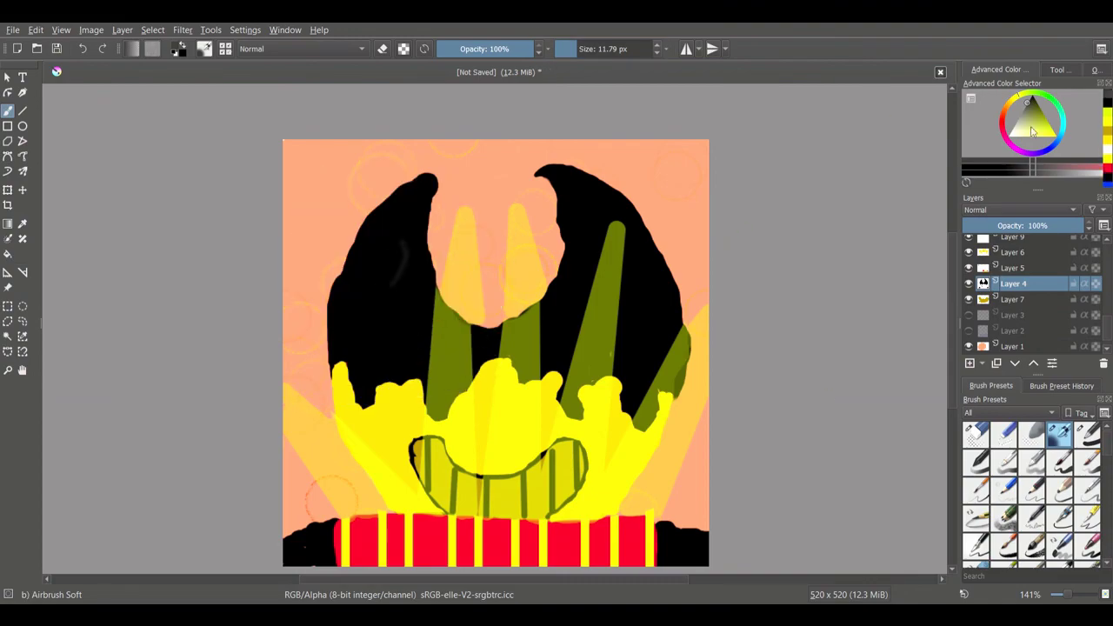
pyautogui.moveTo(402, 253); pyautogui.dragTo(370, 301)
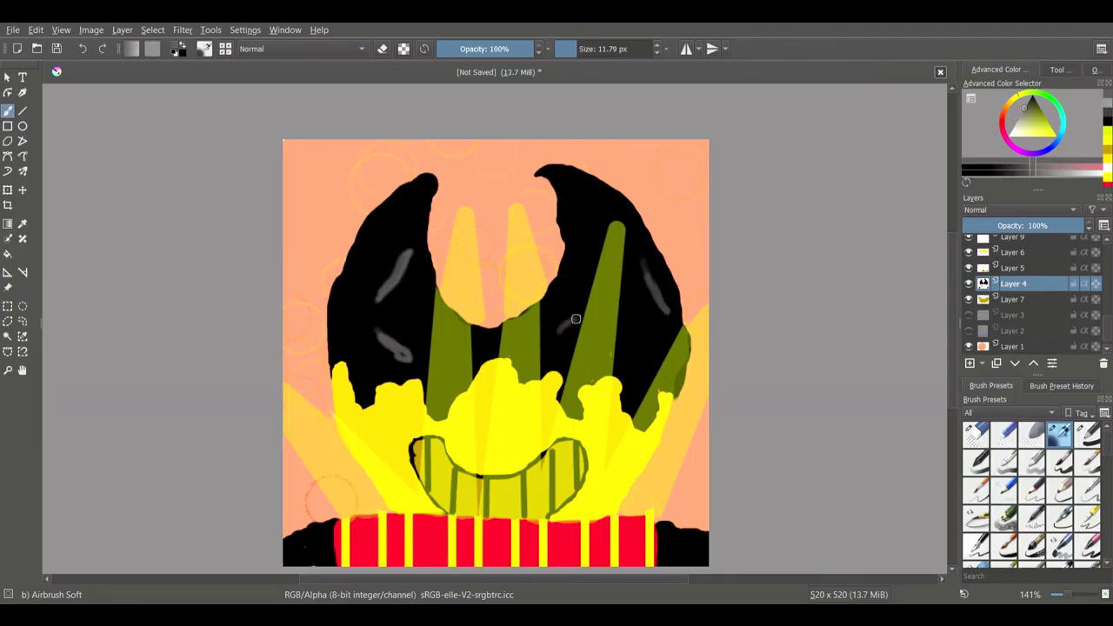
pyautogui.hotkey('ctrl', 'z')
pyautogui.hotkey('ctrl', 'z')
pyautogui.hotkey('ctrl', 'z')
# Step: Airbrush faint grey highlights across both black horns and the forehead on Layer 4
pyautogui.moveTo(402, 258); pyautogui.dragTo(376, 294)
pyautogui.moveTo(426, 344); pyautogui.dragTo(383, 352)
pyautogui.moveTo(636, 306); pyautogui.dragTo(590, 336)
pyautogui.press('x')
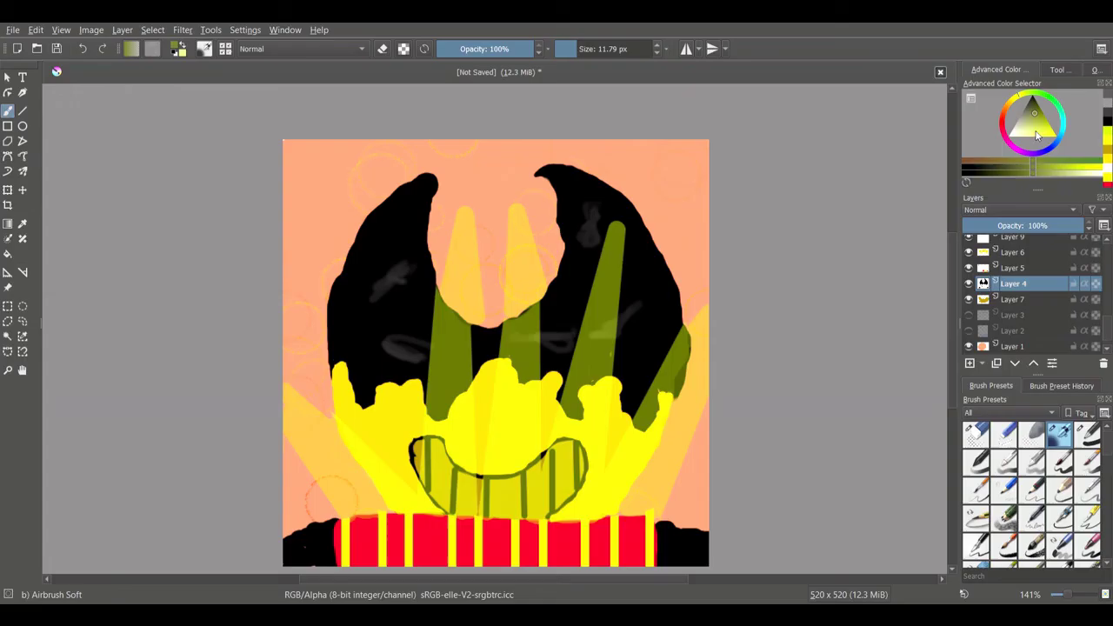
# Step: Place Layer 9 directly above Layer 4, paint its edges black with the 19.57 px Basic-1 brush and lower its opacity to 21%
pyautogui.press('Insert')
pyautogui.press('/')
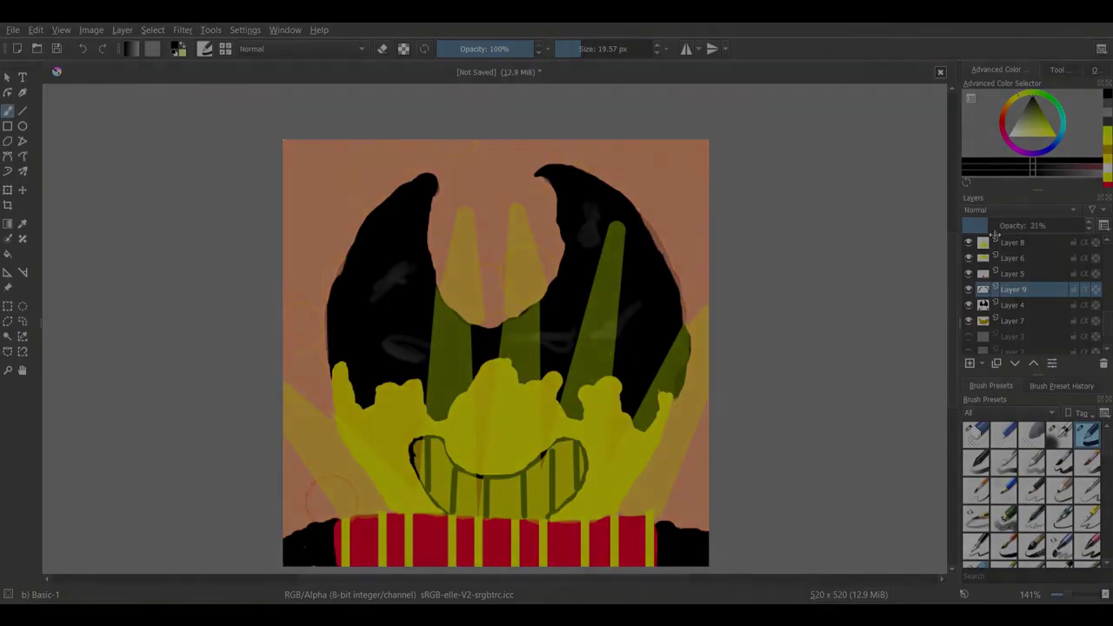